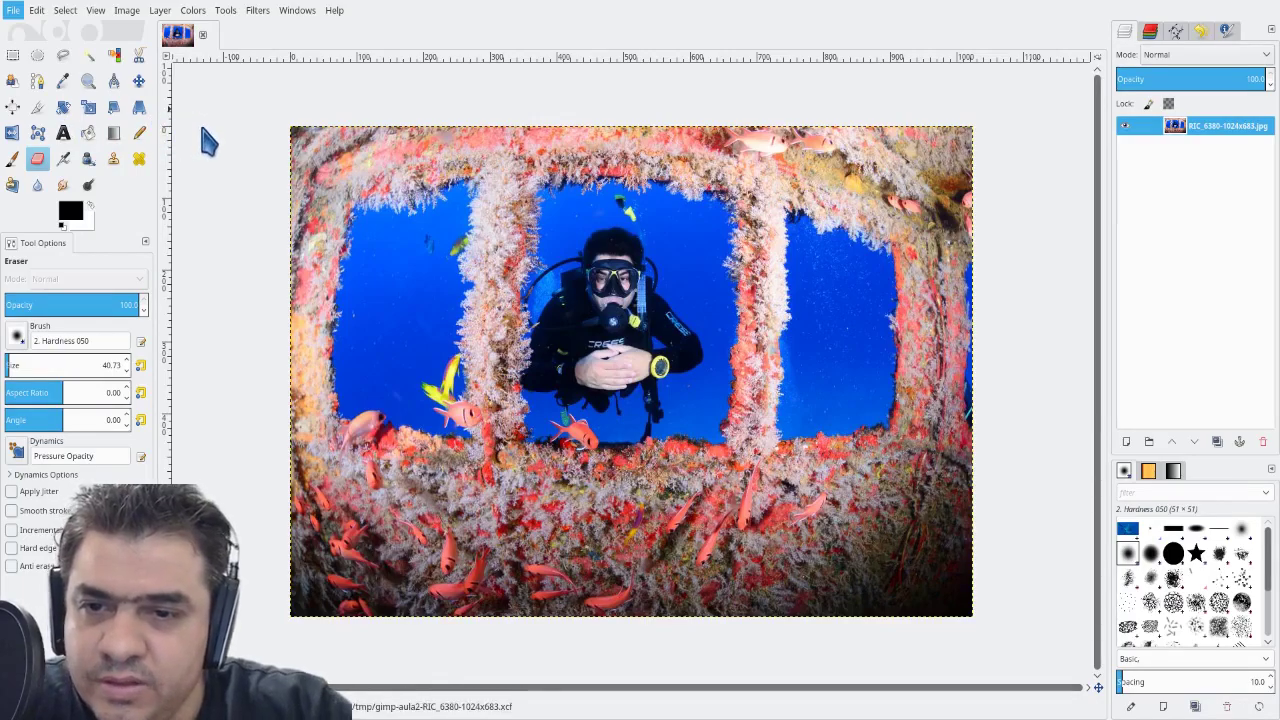
Create a new image from the copied shark picture and switch back and forth between it and the diver photo
key(ctrl+shift+v)
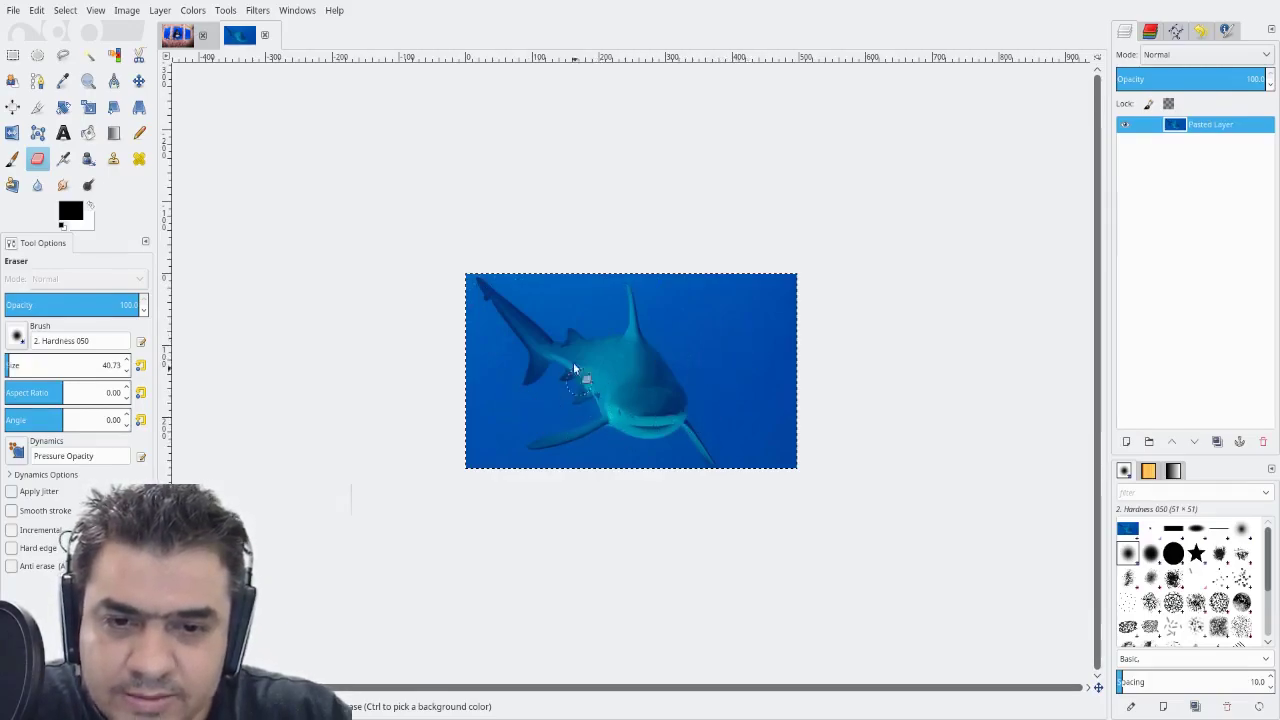
click(184, 40)
click(242, 45)
click(187, 48)
click(232, 48)
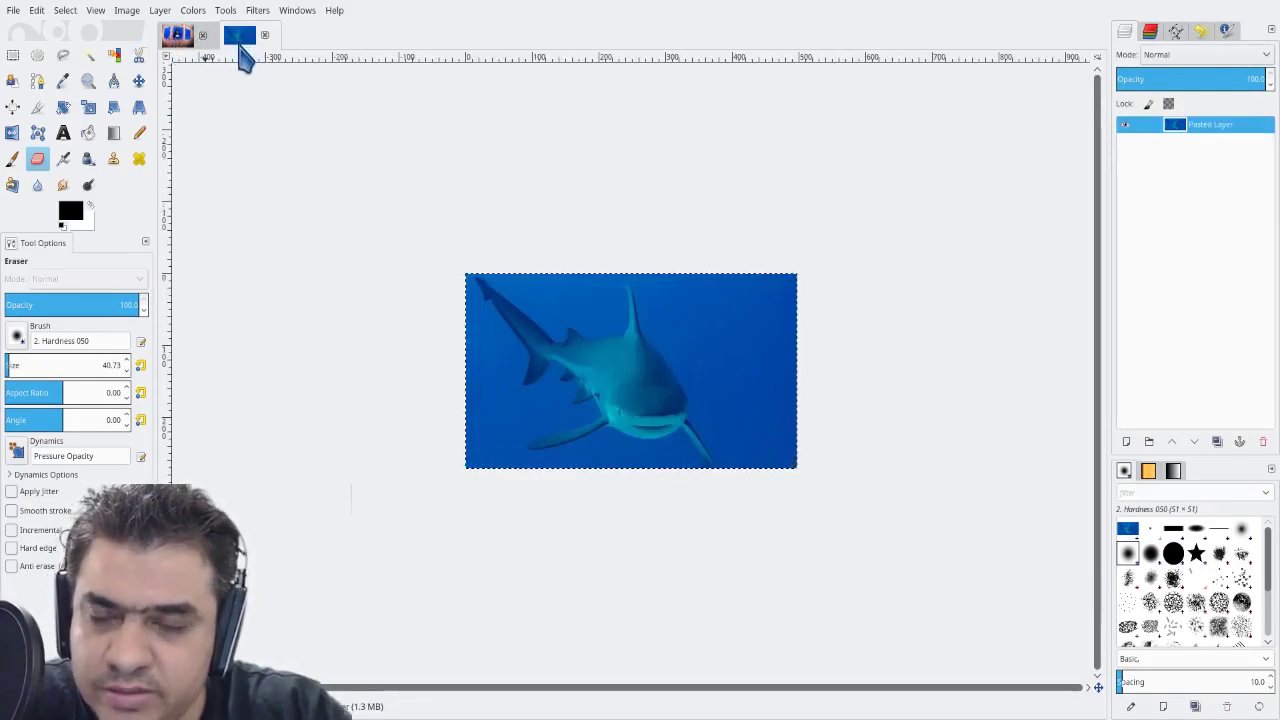
click(184, 46)
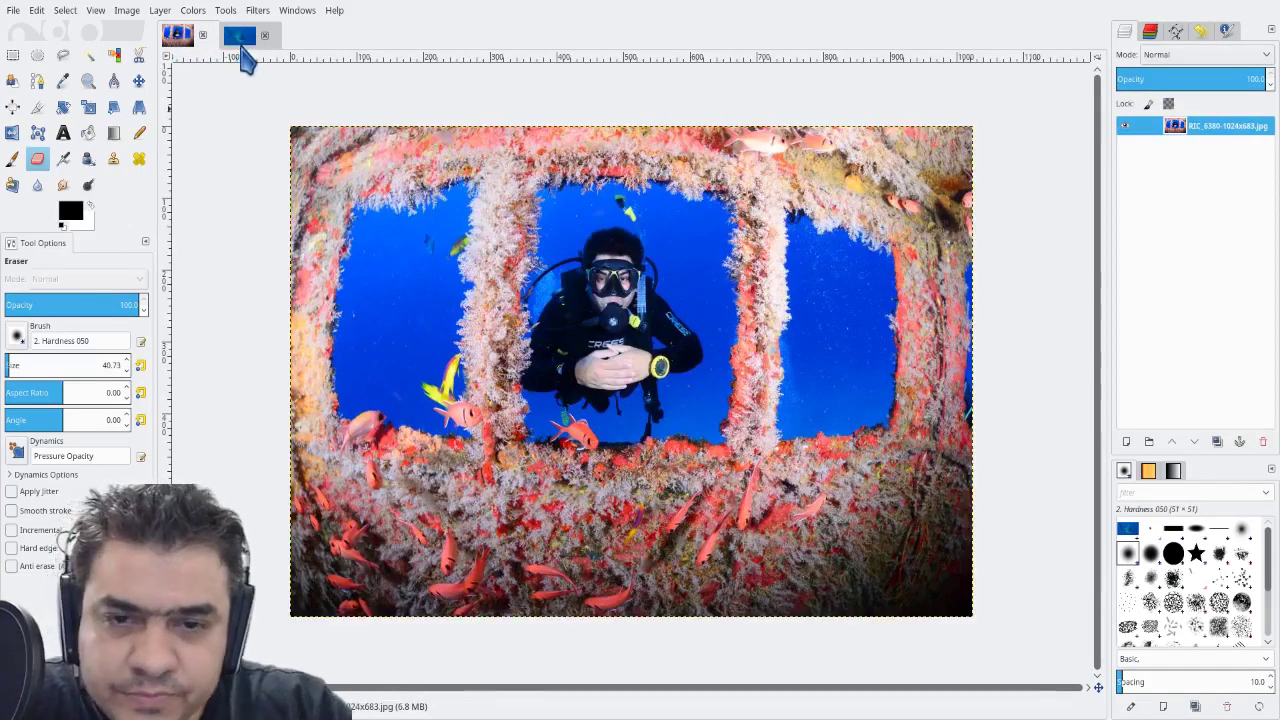
click(241, 50)
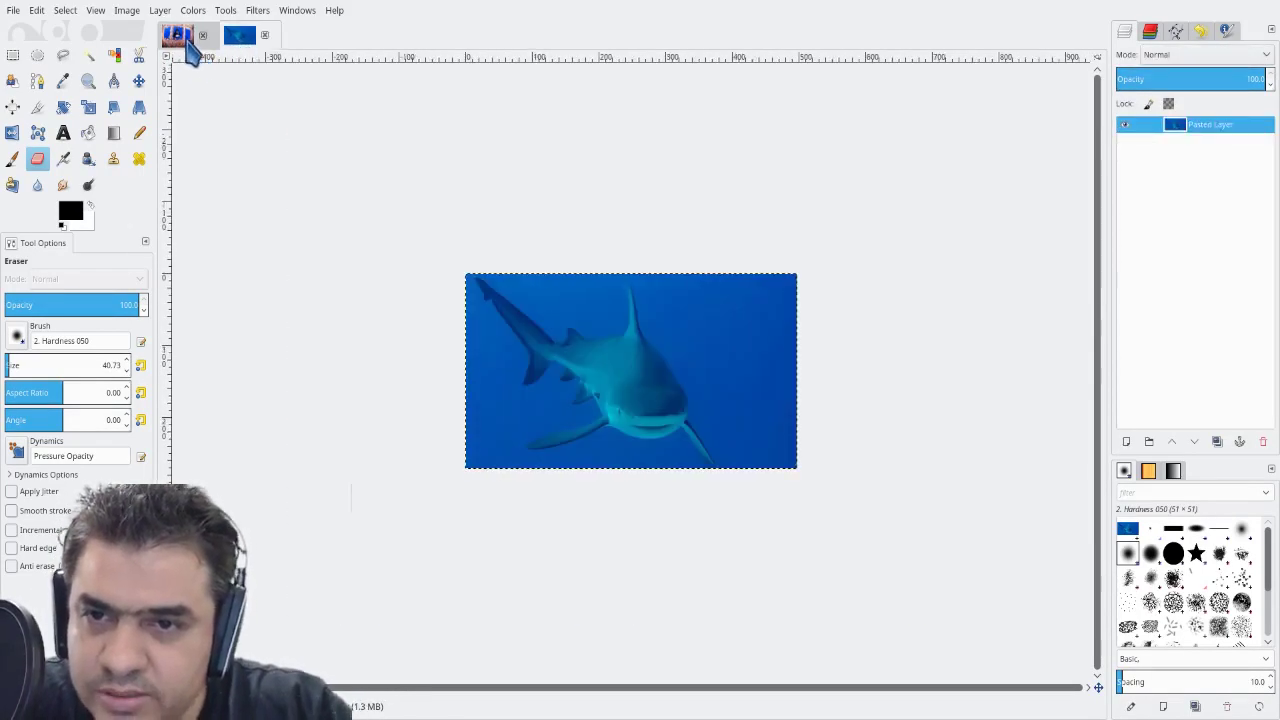
click(188, 45)
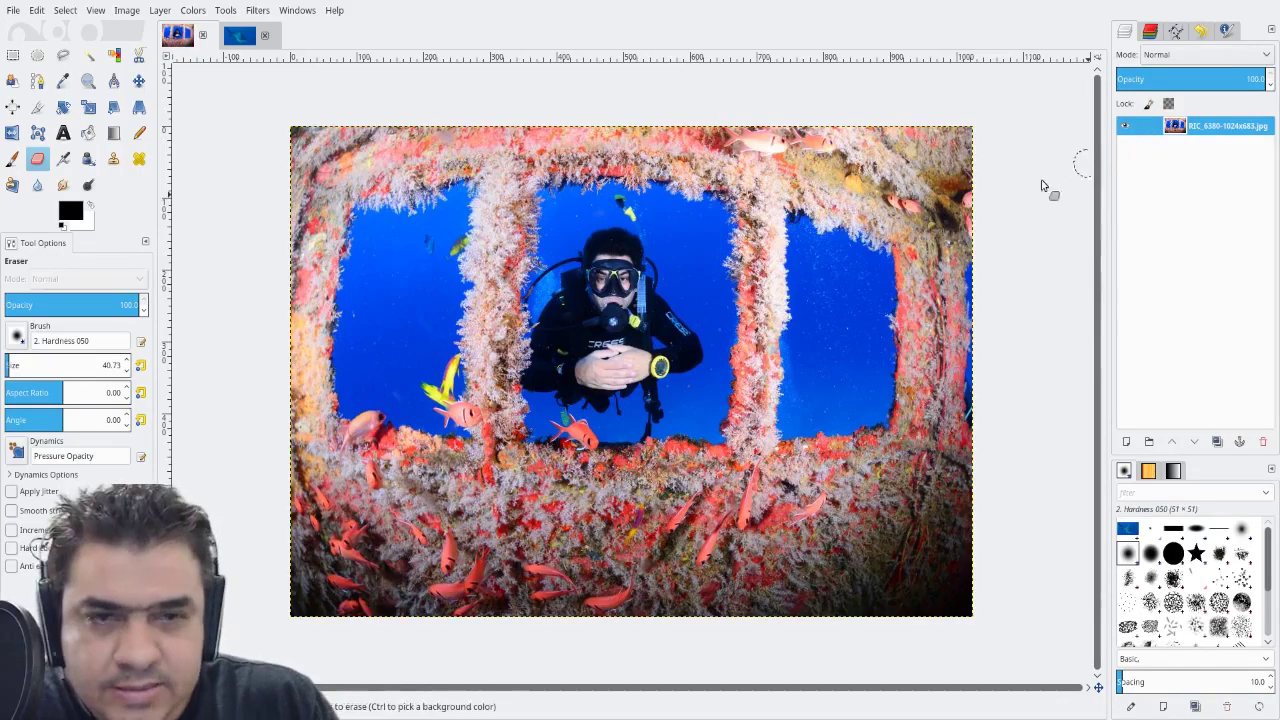
Copy the shark image and paste it into the diver photo as a floating selection
click(237, 42)
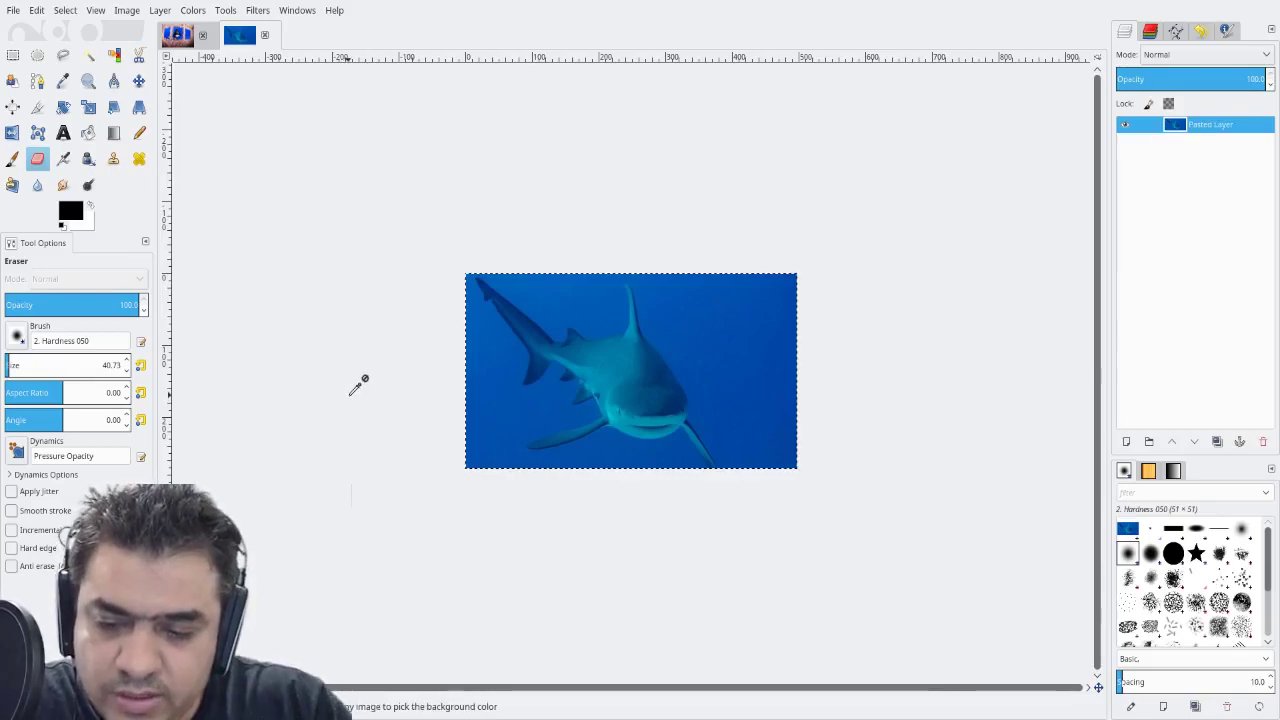
key(ctrl+c)
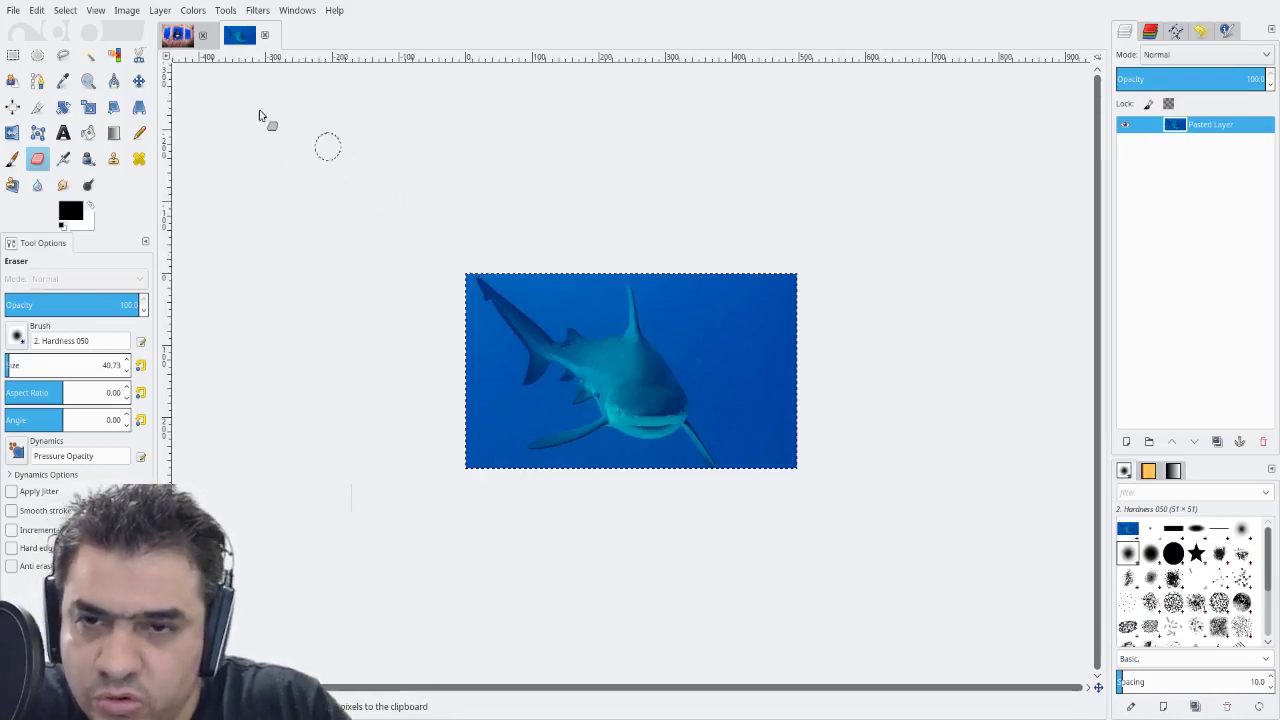
click(178, 45)
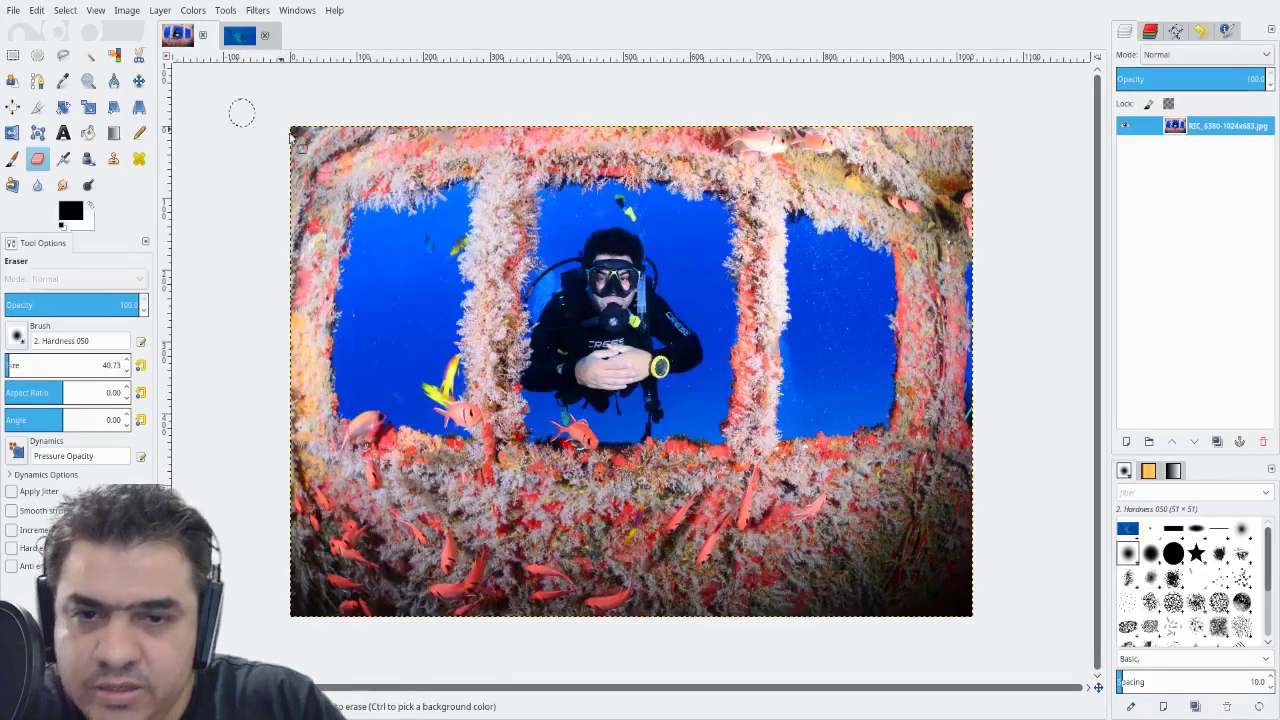
key(ctrl)
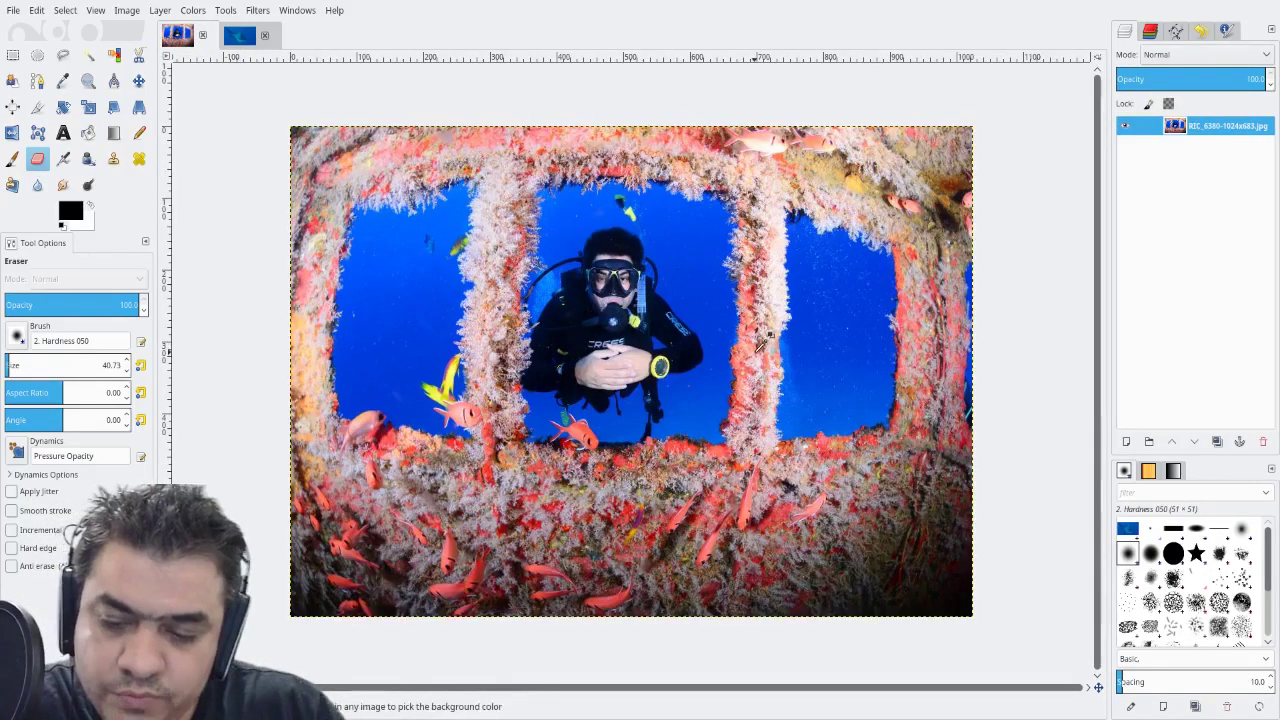
key(ctrl+v)
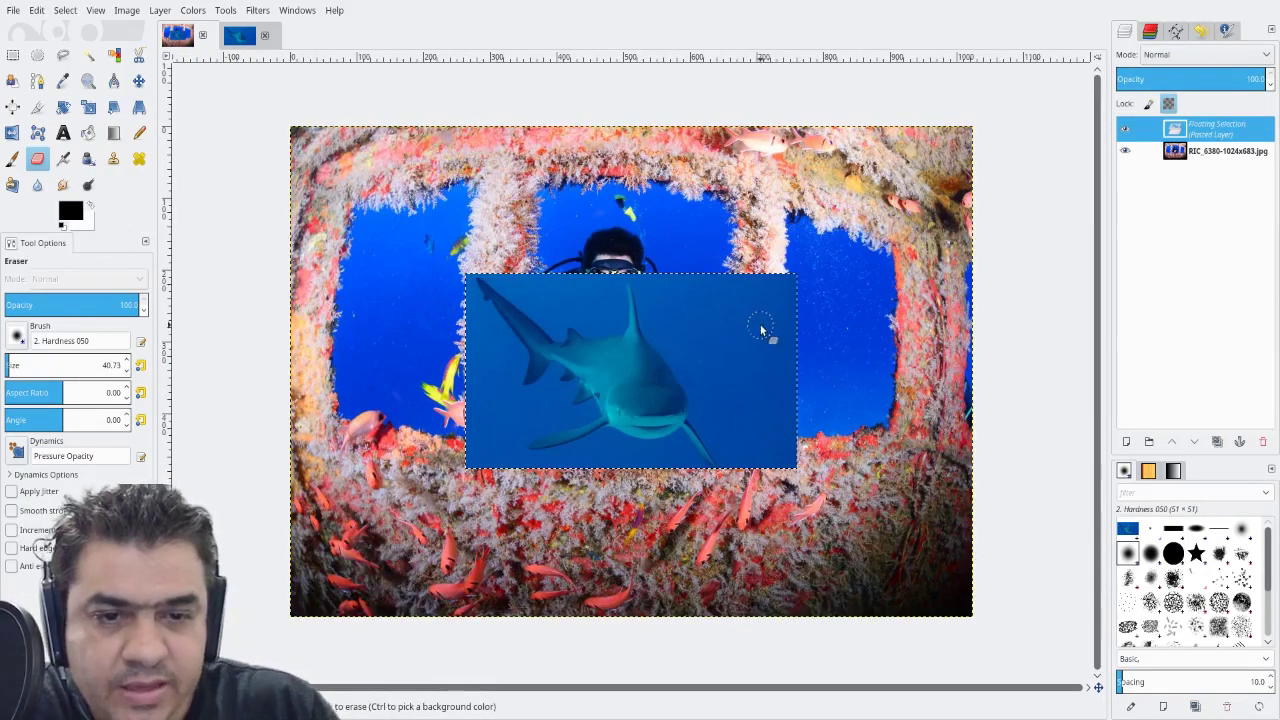
Reposition the floating shark over the upper middle of the photo with the Move tool set to pick a layer or guide
click(139, 81)
drag(585, 338, 504, 283)
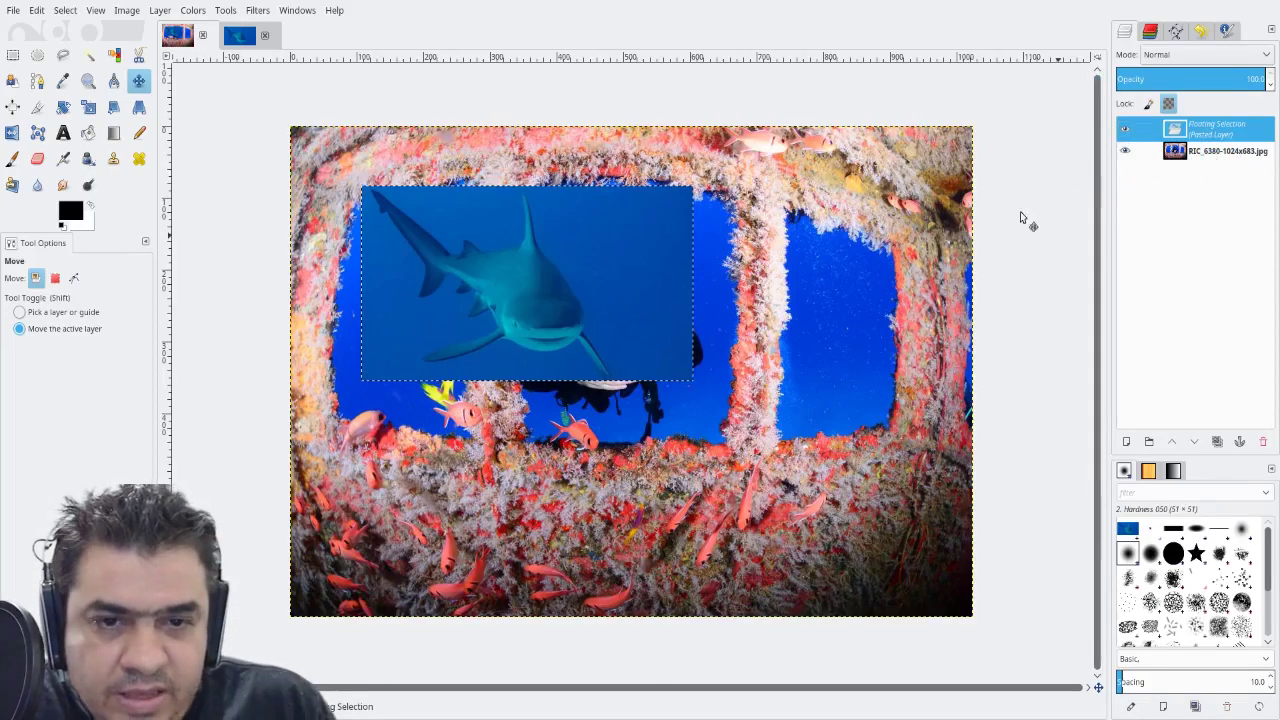
drag(436, 274, 443, 239)
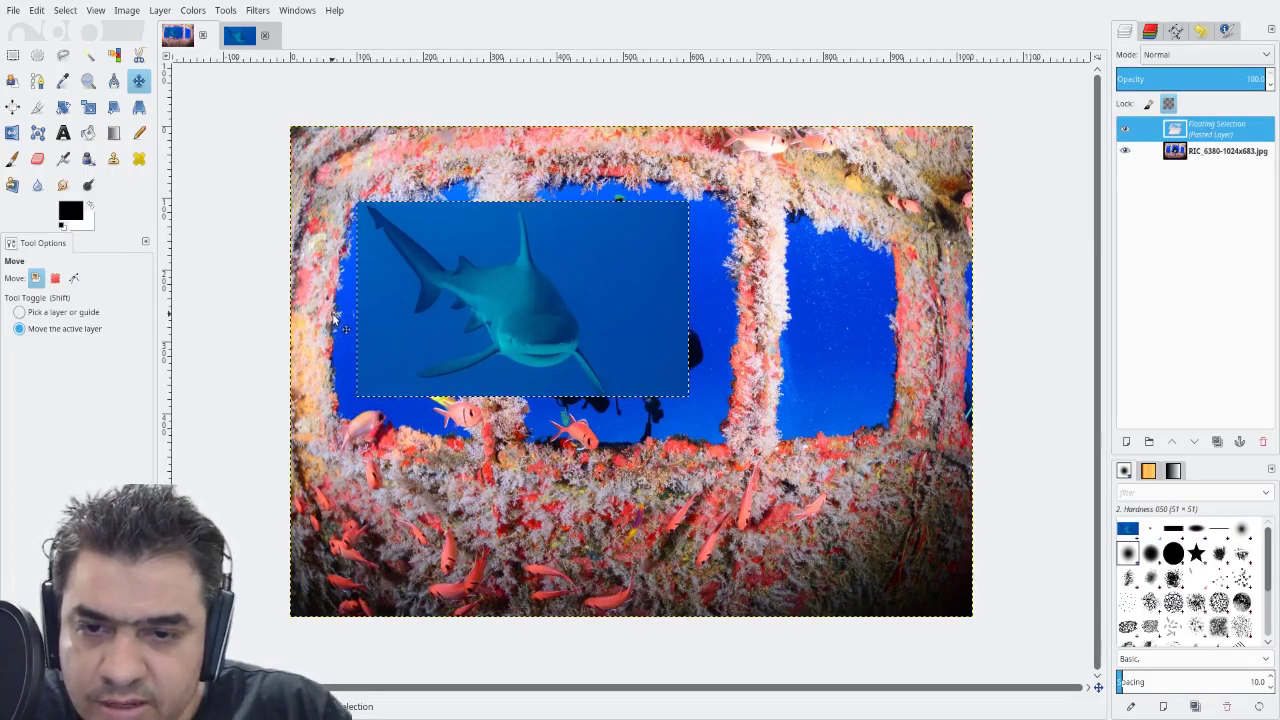
drag(502, 291, 508, 293)
click(97, 313)
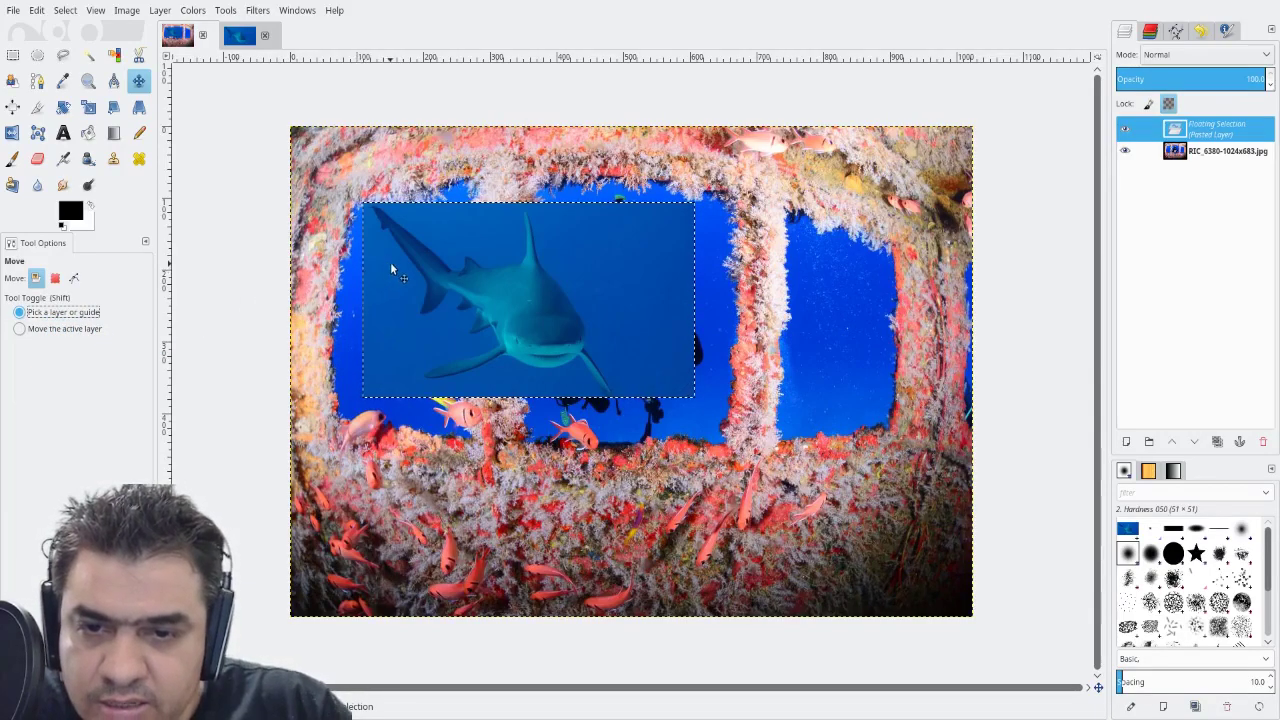
drag(391, 268, 434, 271)
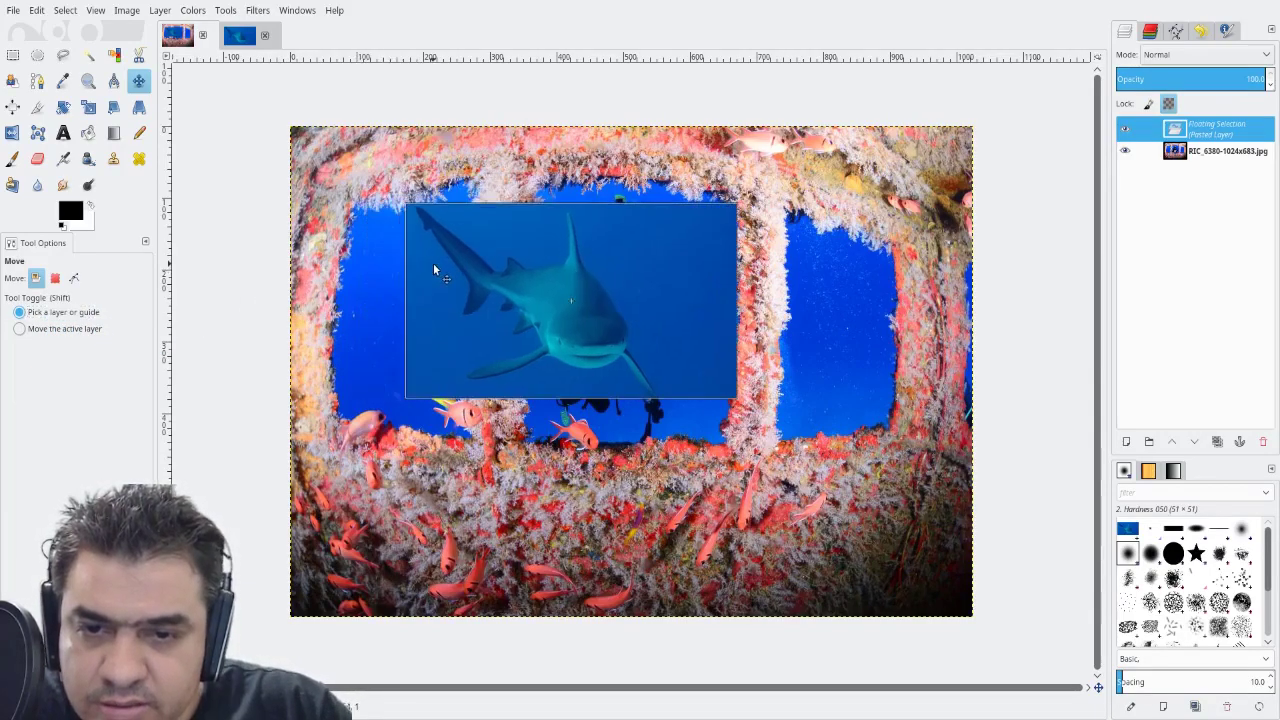
Anchor the shark onto the photo, try moving the merged layer, and undo back to the floating selection
click(368, 298)
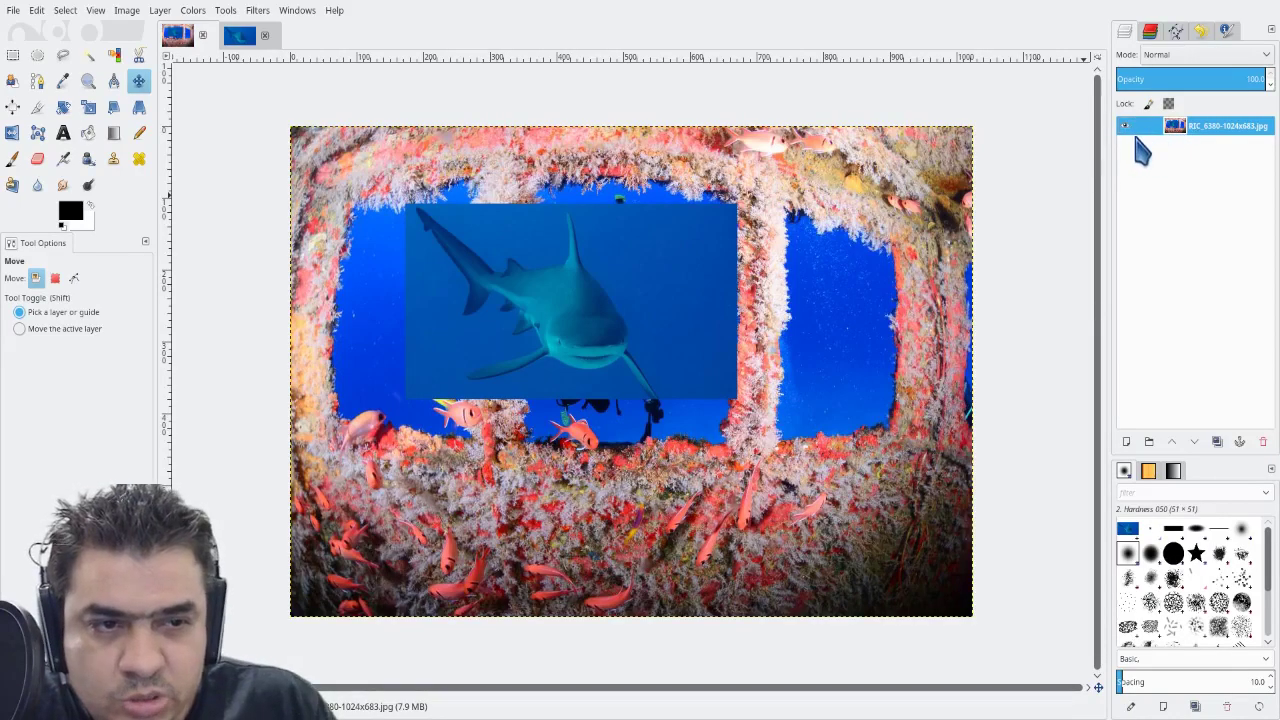
drag(521, 276, 563, 276)
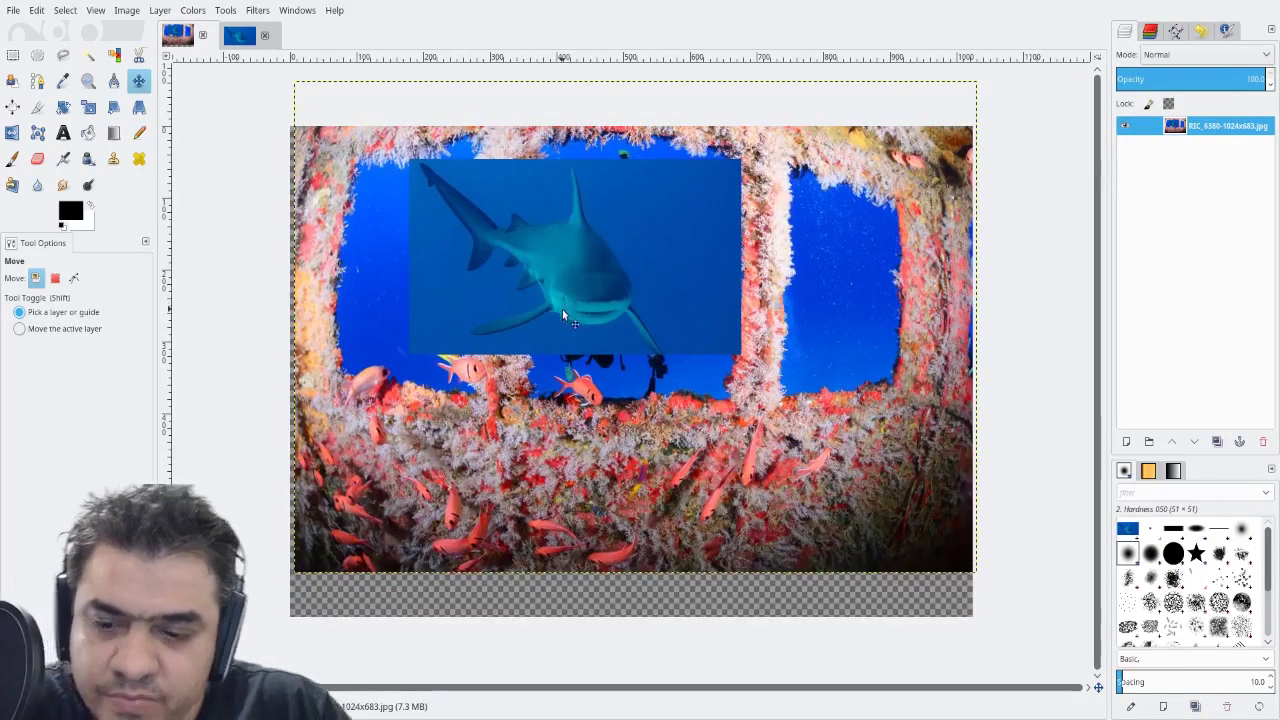
key(ctrl+z)
key(ctrl+z)
key(ctrl+z)
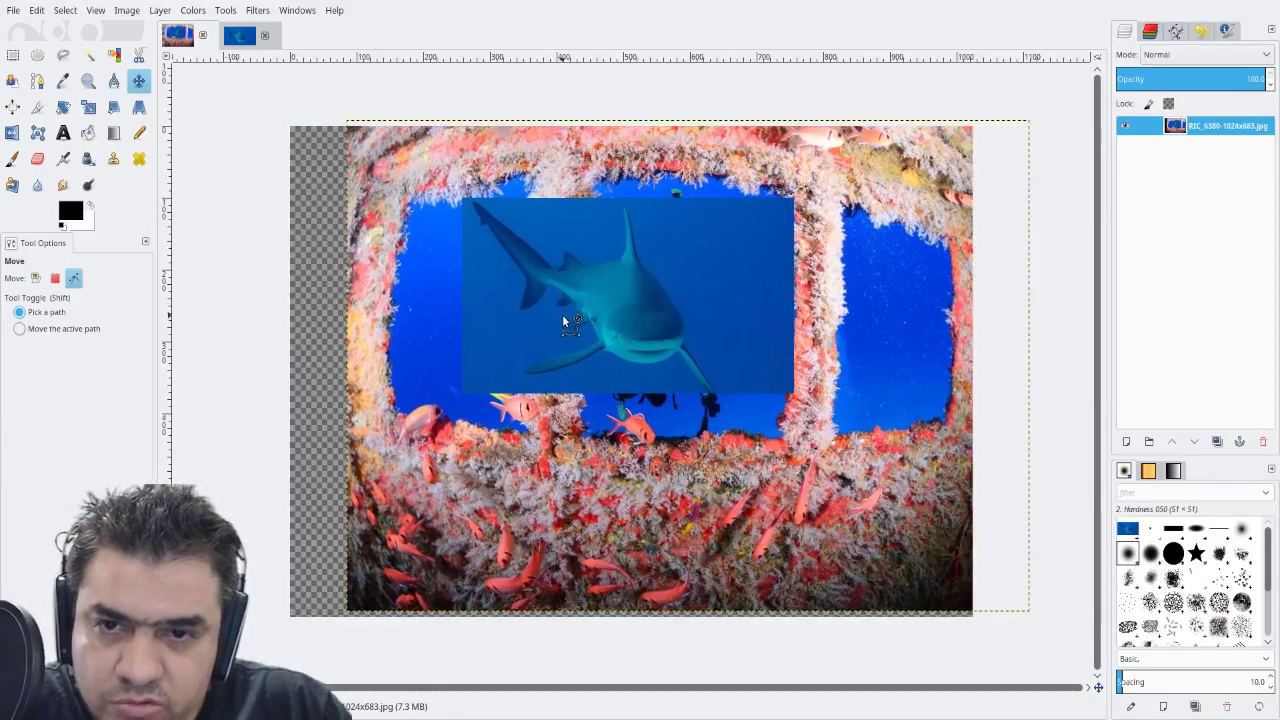
key(ctrl+z)
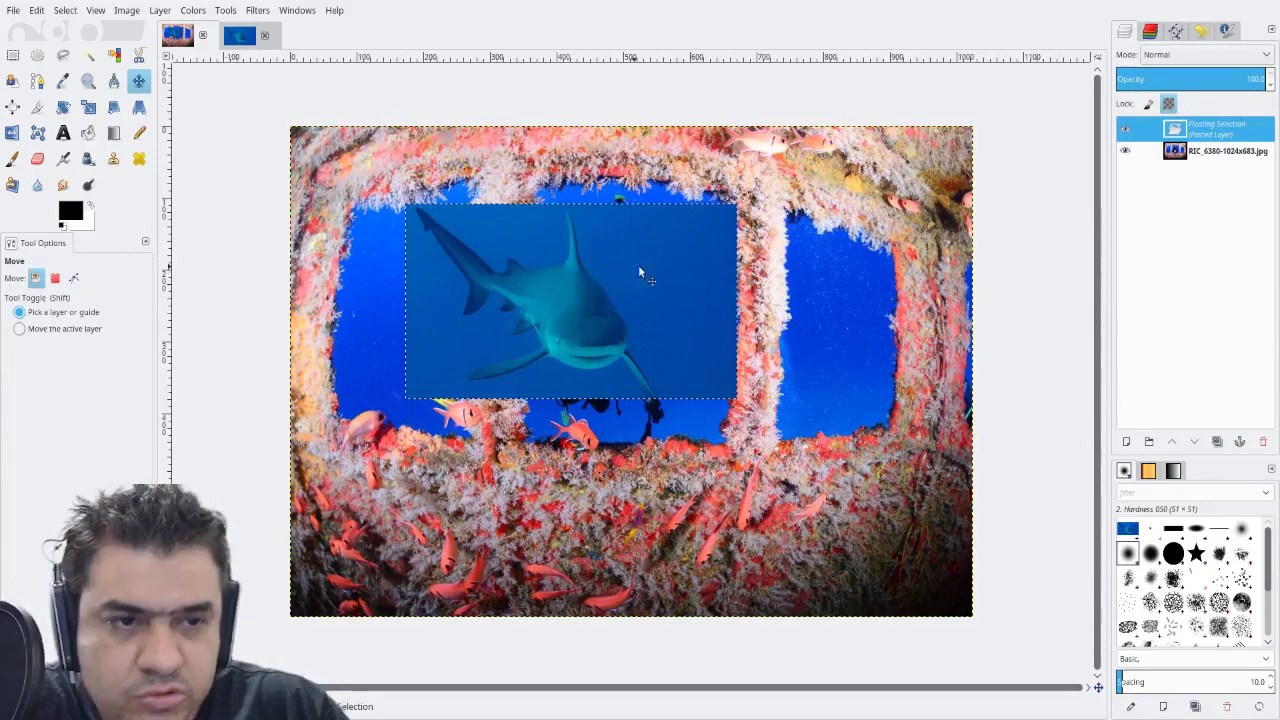
Turn the floating shark into its own layer and swap its stacking order with the photo layer and back
drag(651, 247, 681, 350)
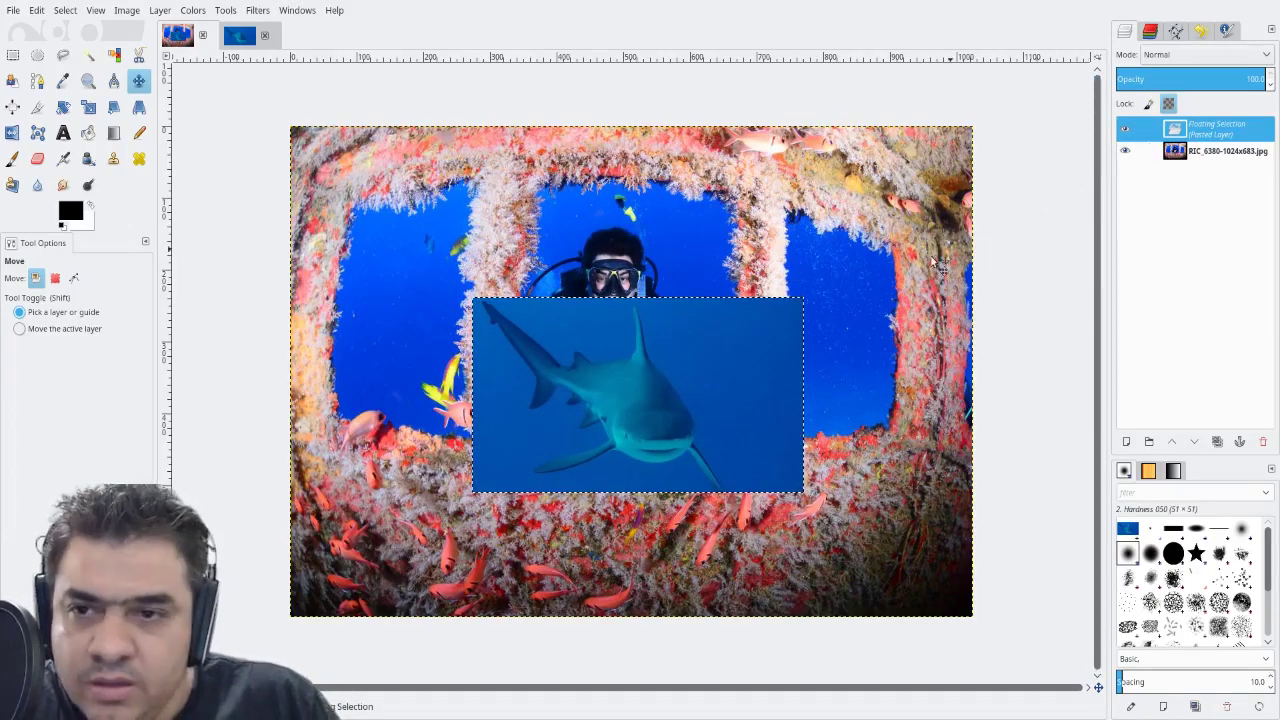
click(37, 12)
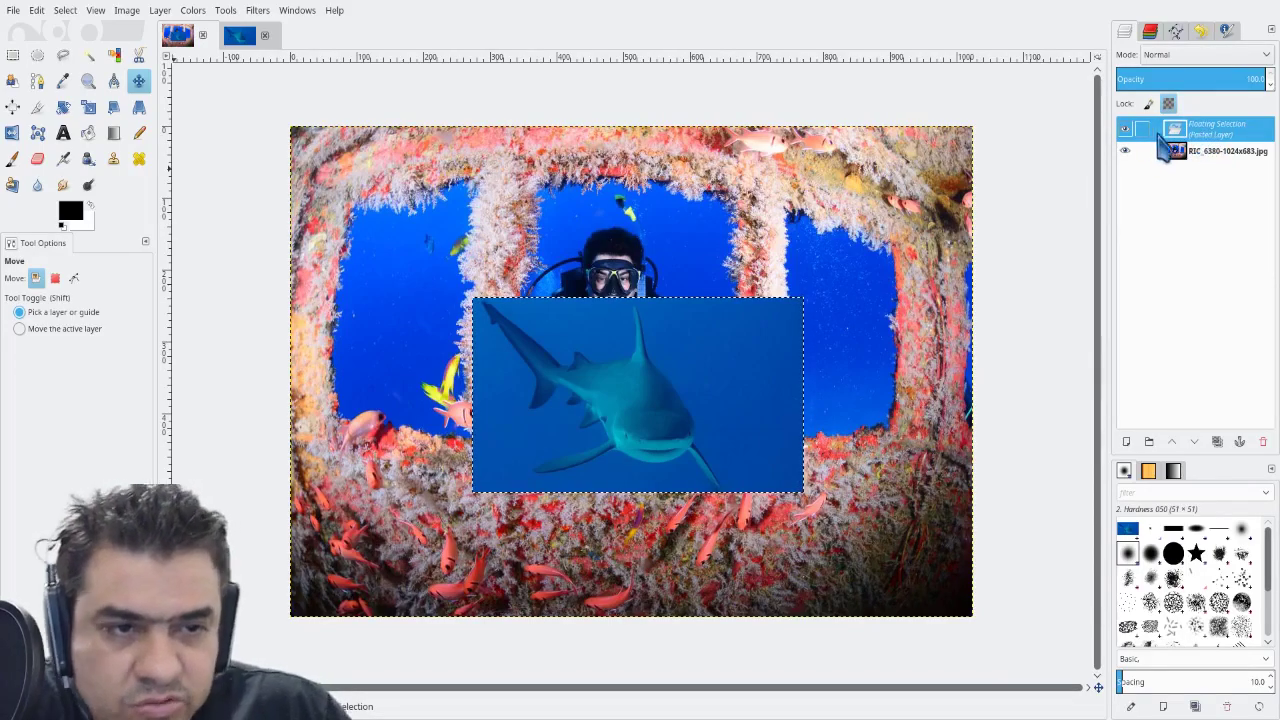
click(1126, 442)
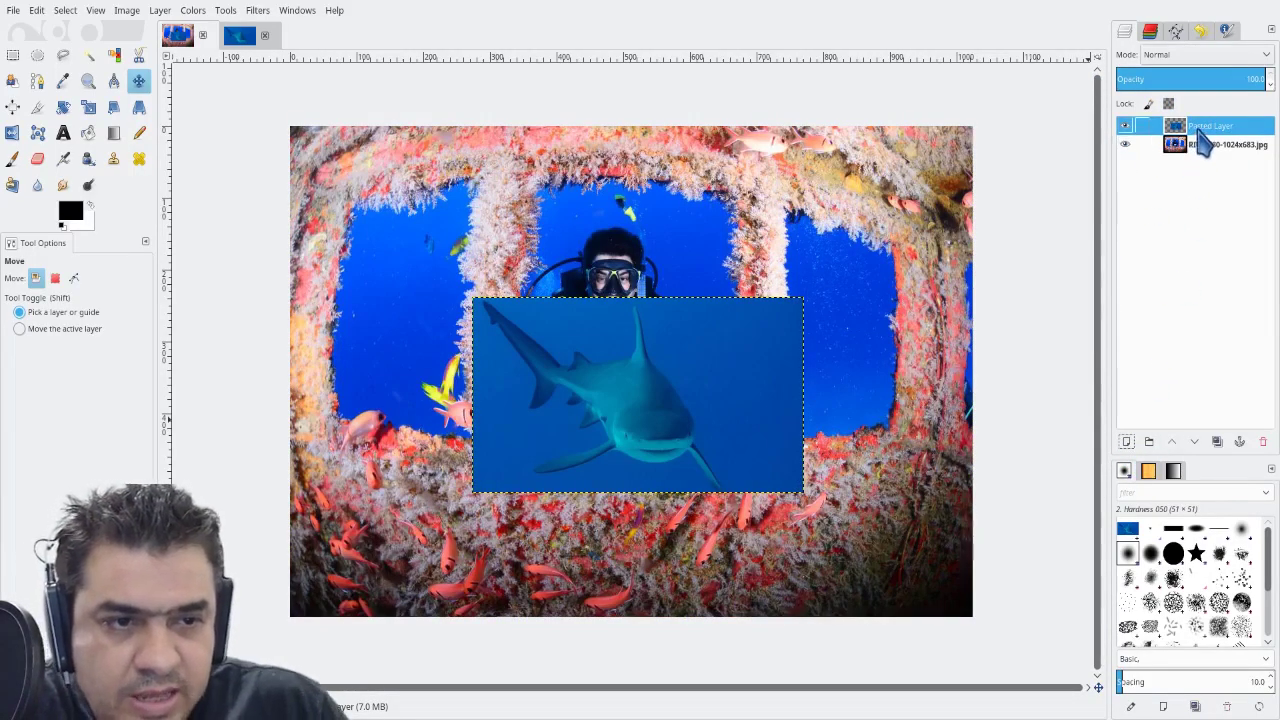
drag(1200, 130, 1204, 162)
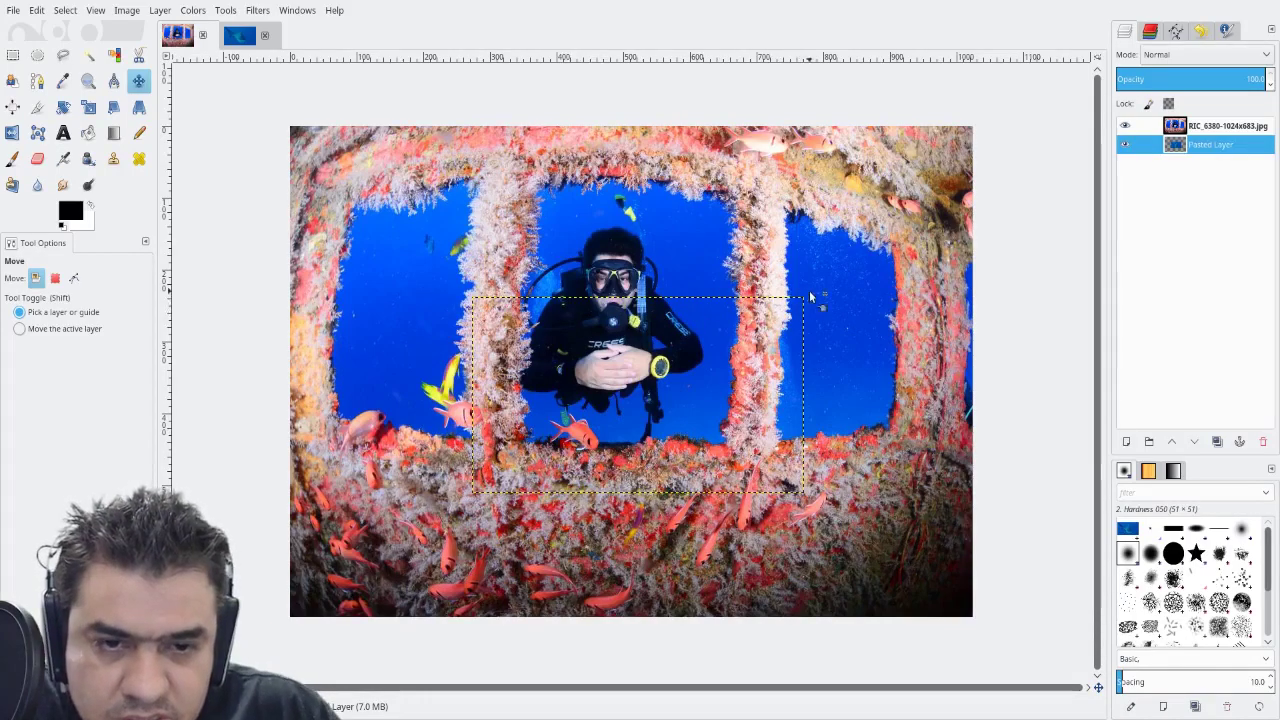
drag(1214, 130, 1208, 152)
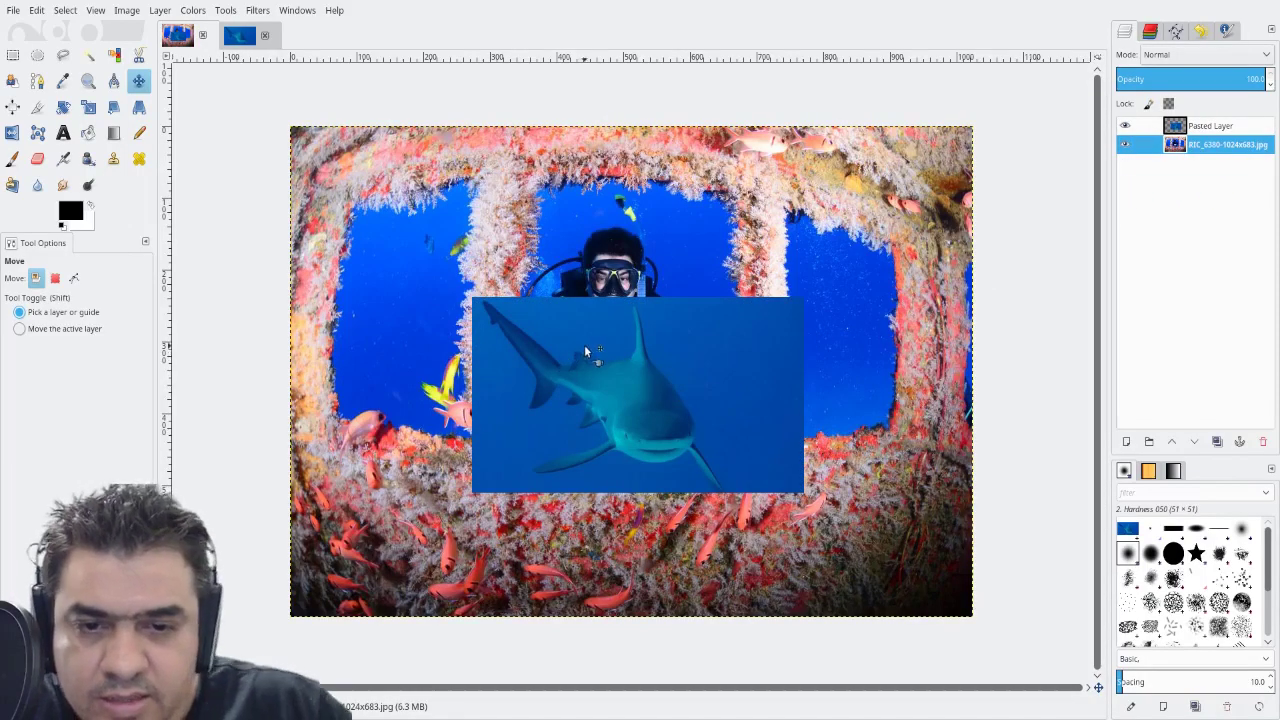
Reposition the shark layer over the photo's left and middle window openings, undoing the stray move of the photo layer
drag(633, 380, 636, 300)
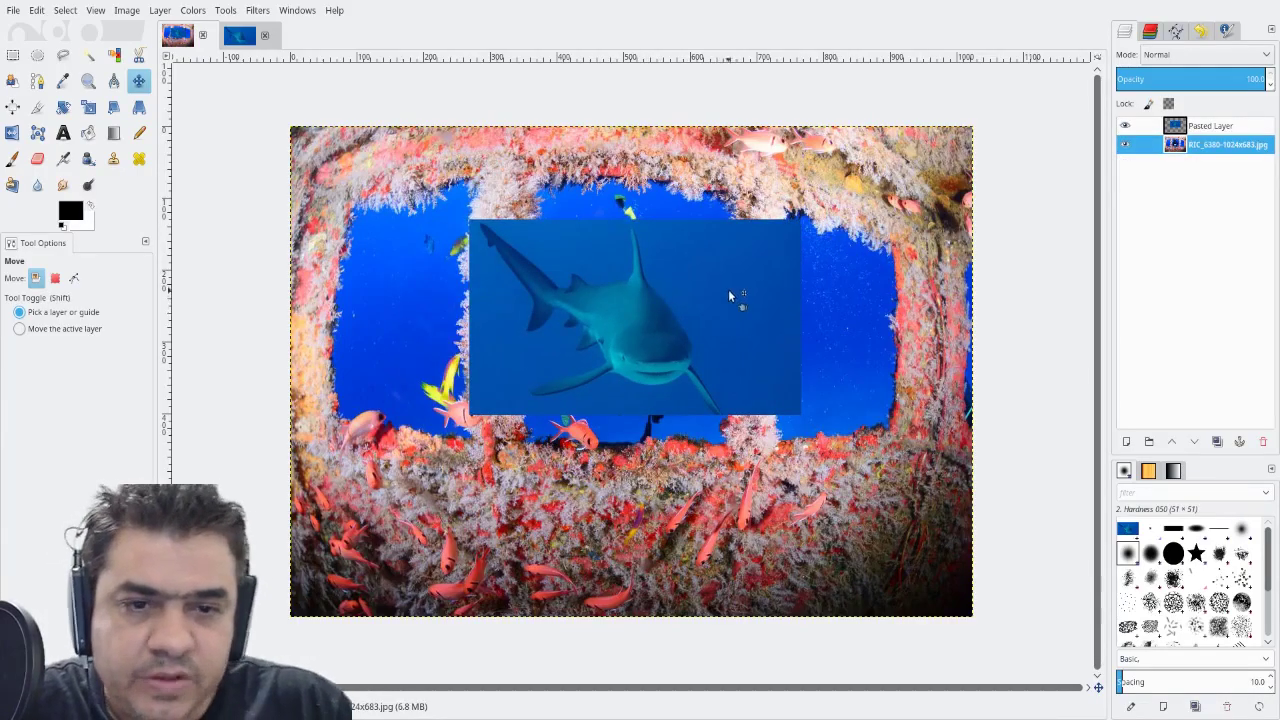
click(1212, 129)
drag(592, 262, 599, 288)
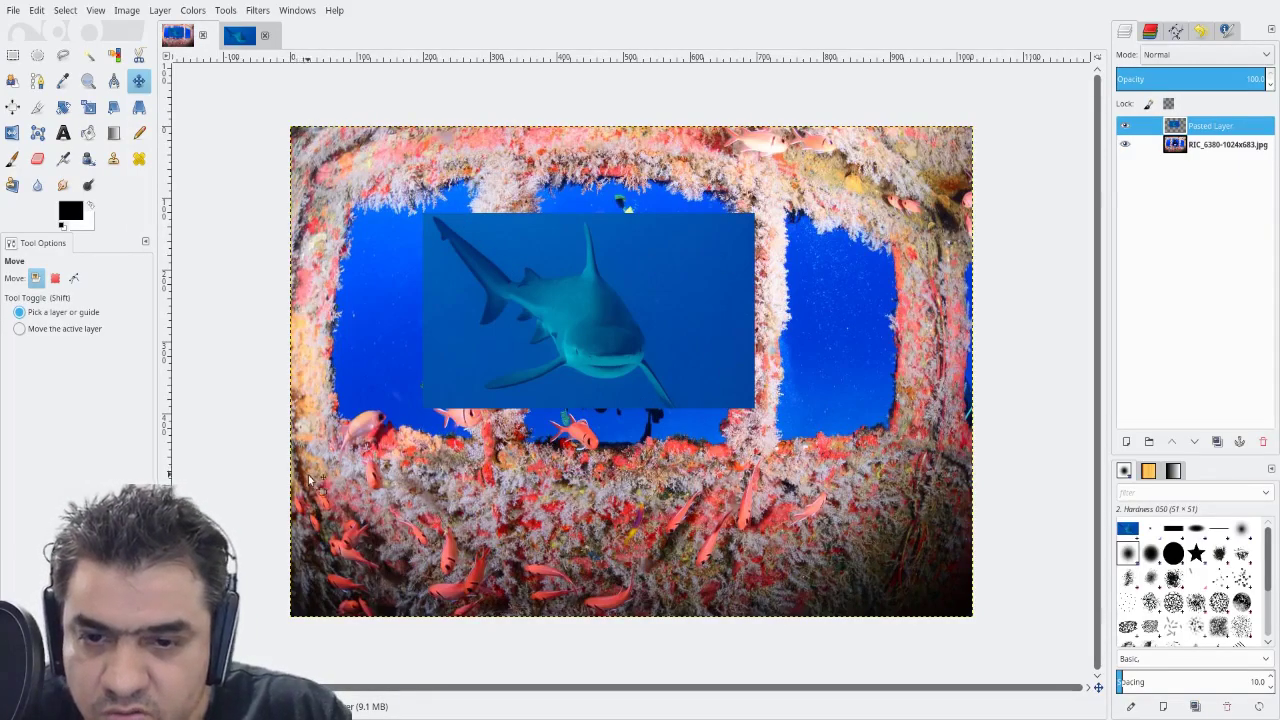
drag(497, 286, 465, 268)
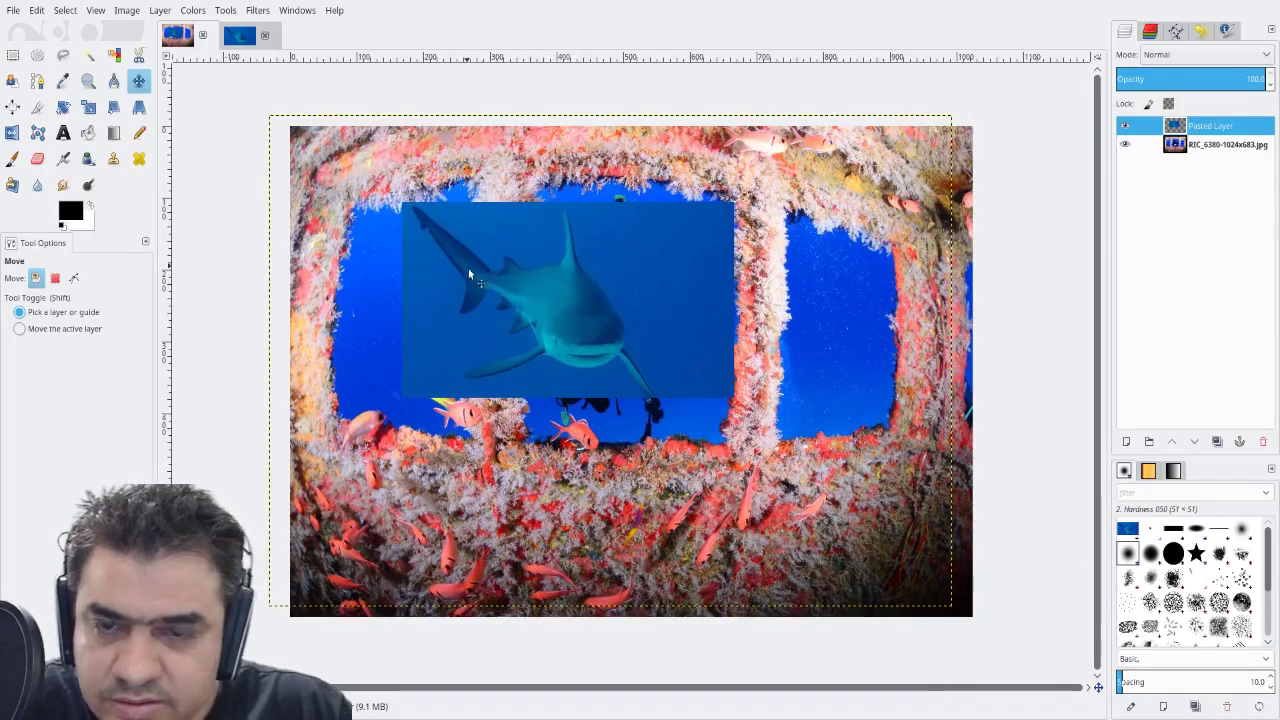
key(ctrl+z)
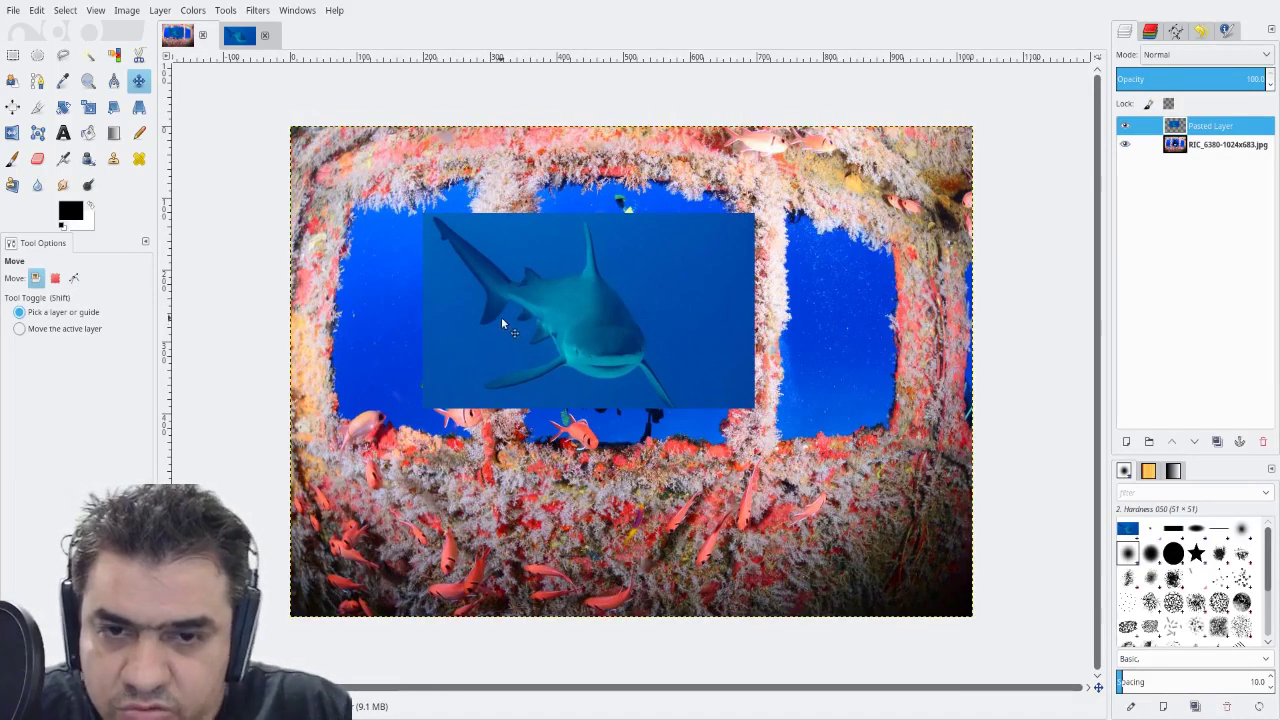
key(ctrl+z)
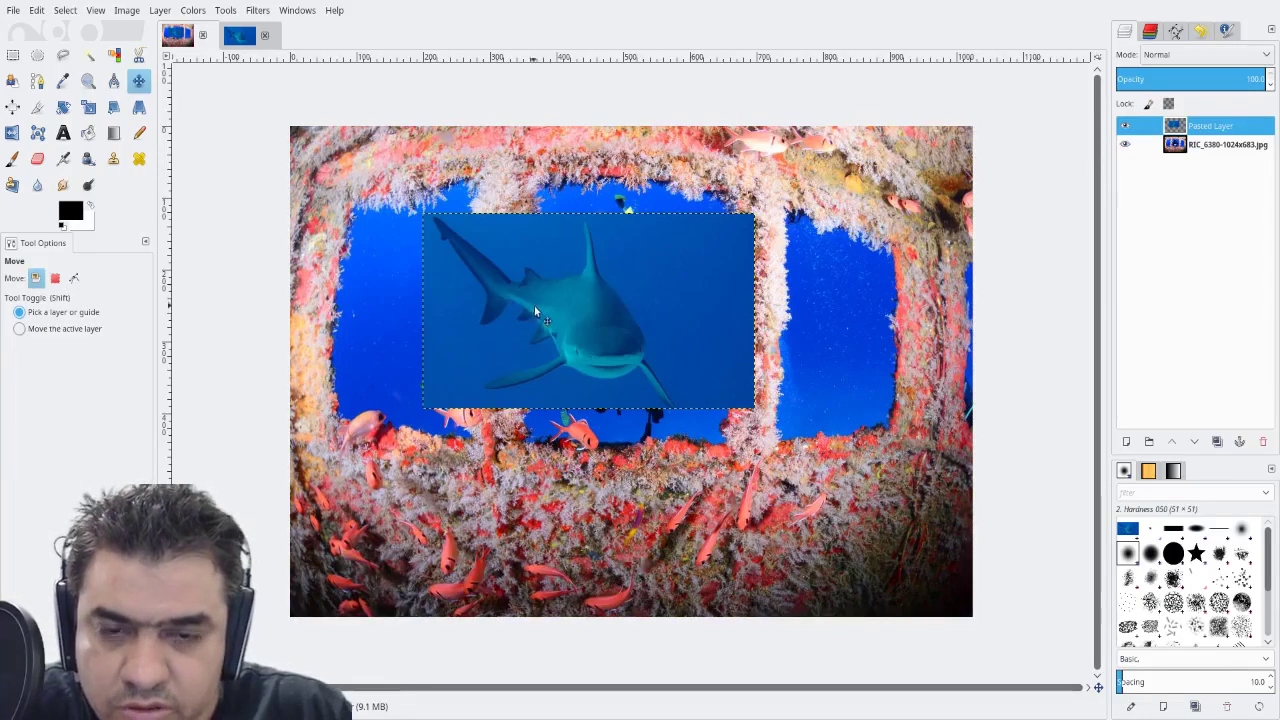
drag(563, 290, 506, 320)
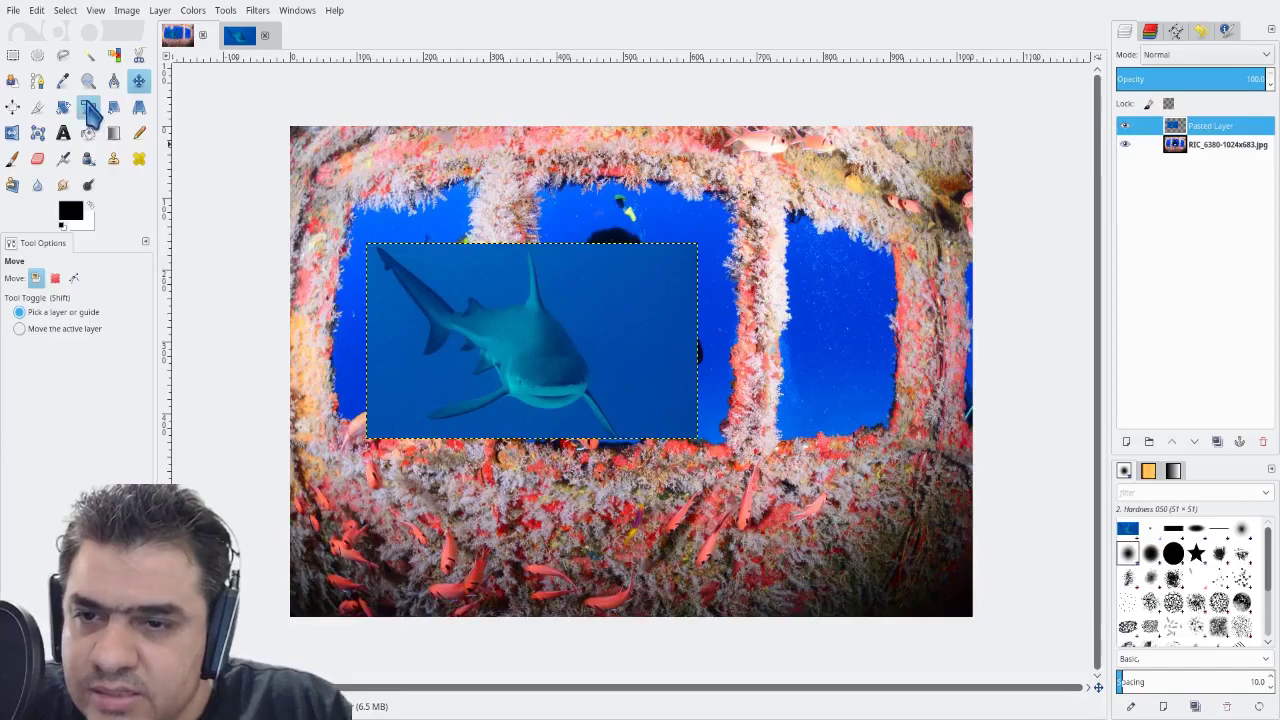
Scale the shark layer down proportionally and place it over the middle window opening, covering the diver's head and chest
click(89, 108)
click(533, 338)
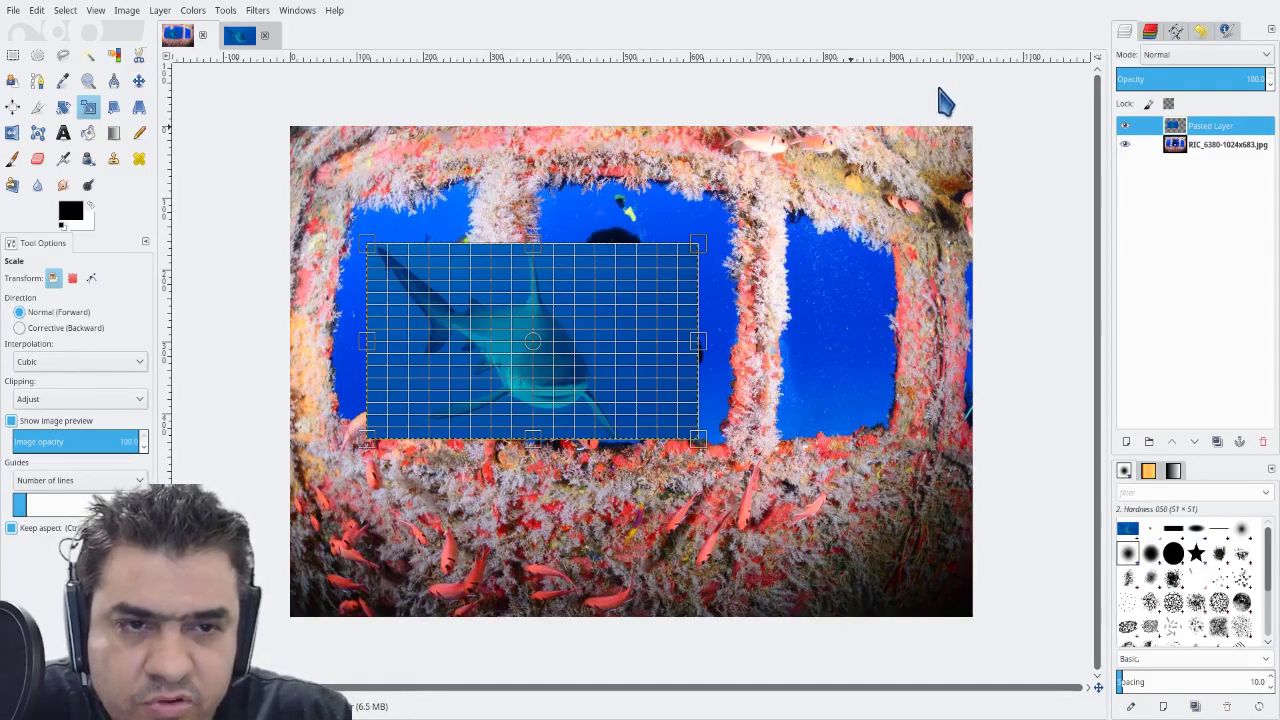
click(942, 50)
click(942, 51)
click(942, 51)
click(942, 51)
drag(410, 274, 660, 285)
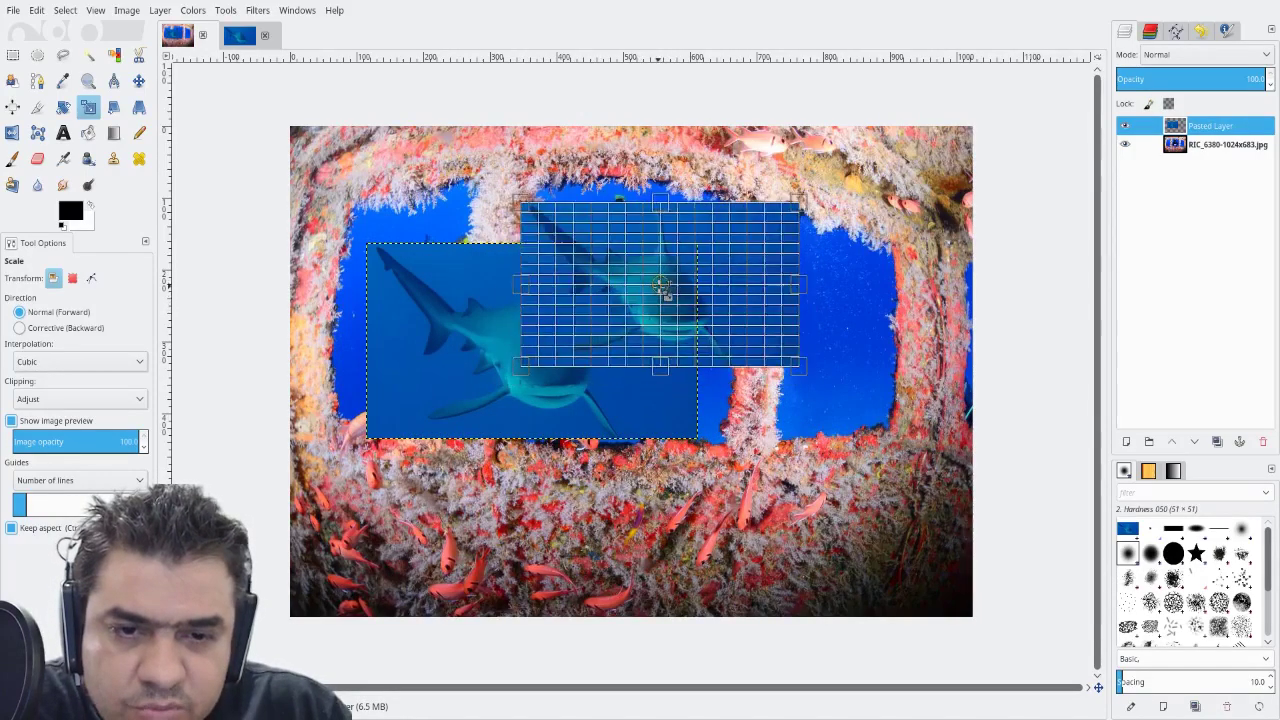
key(Return)
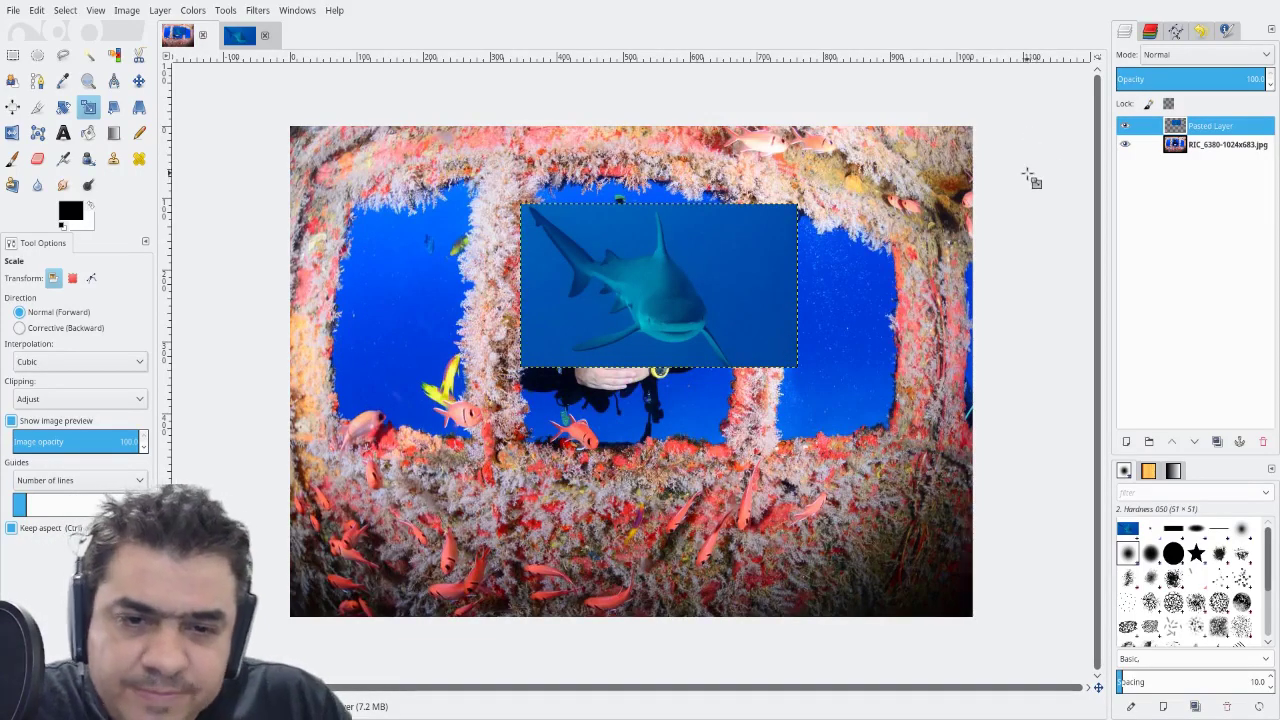
Lower the shark layer's opacity to 68.9 and activate the Move tool
click(1179, 80)
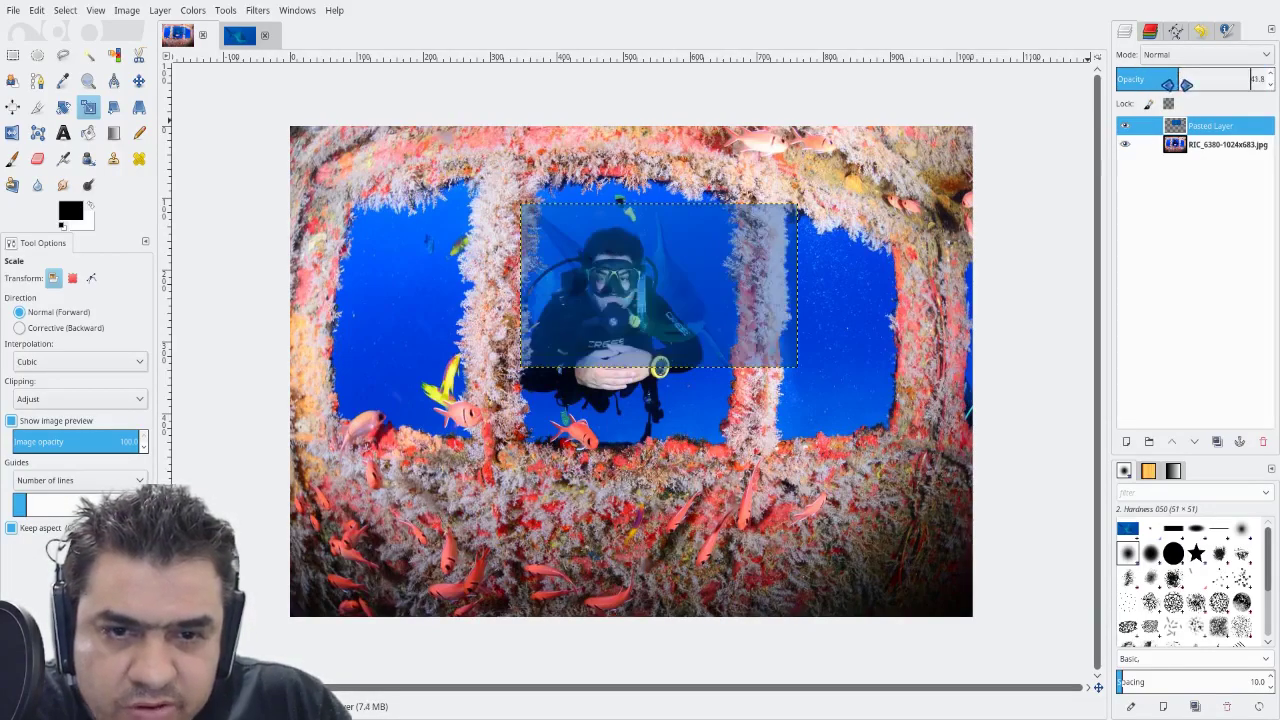
drag(1187, 79, 1219, 84)
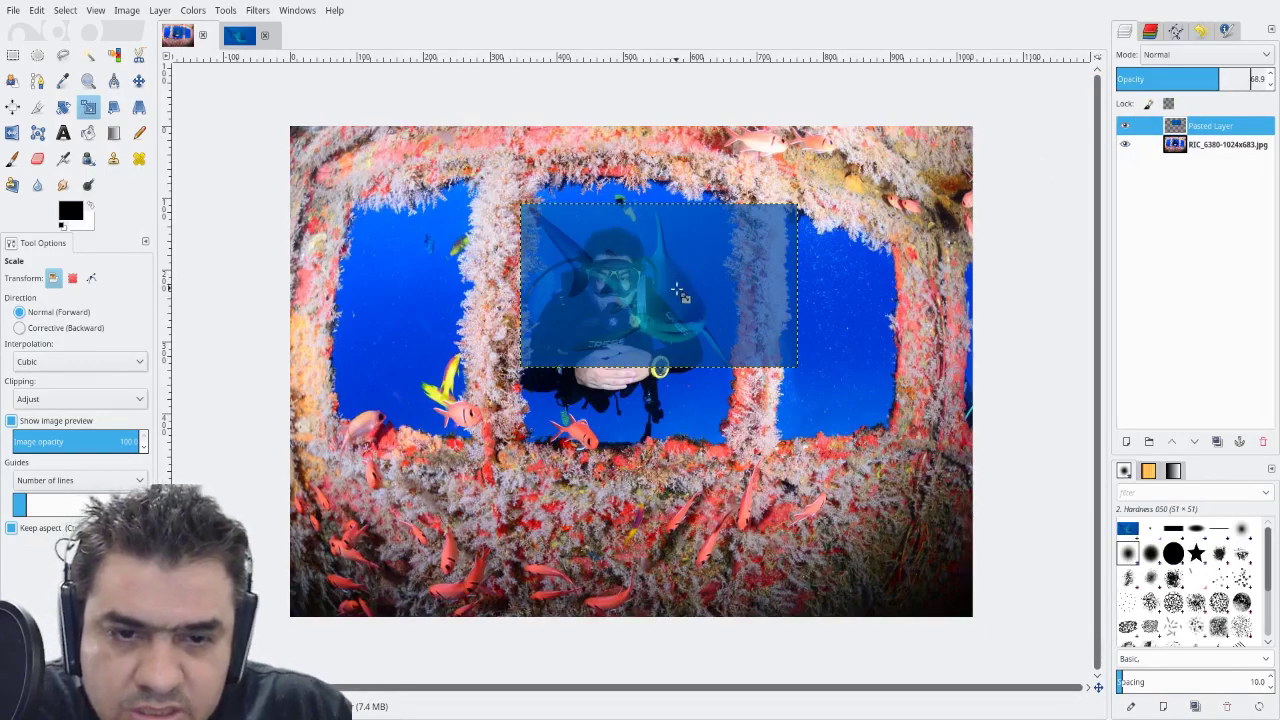
click(139, 82)
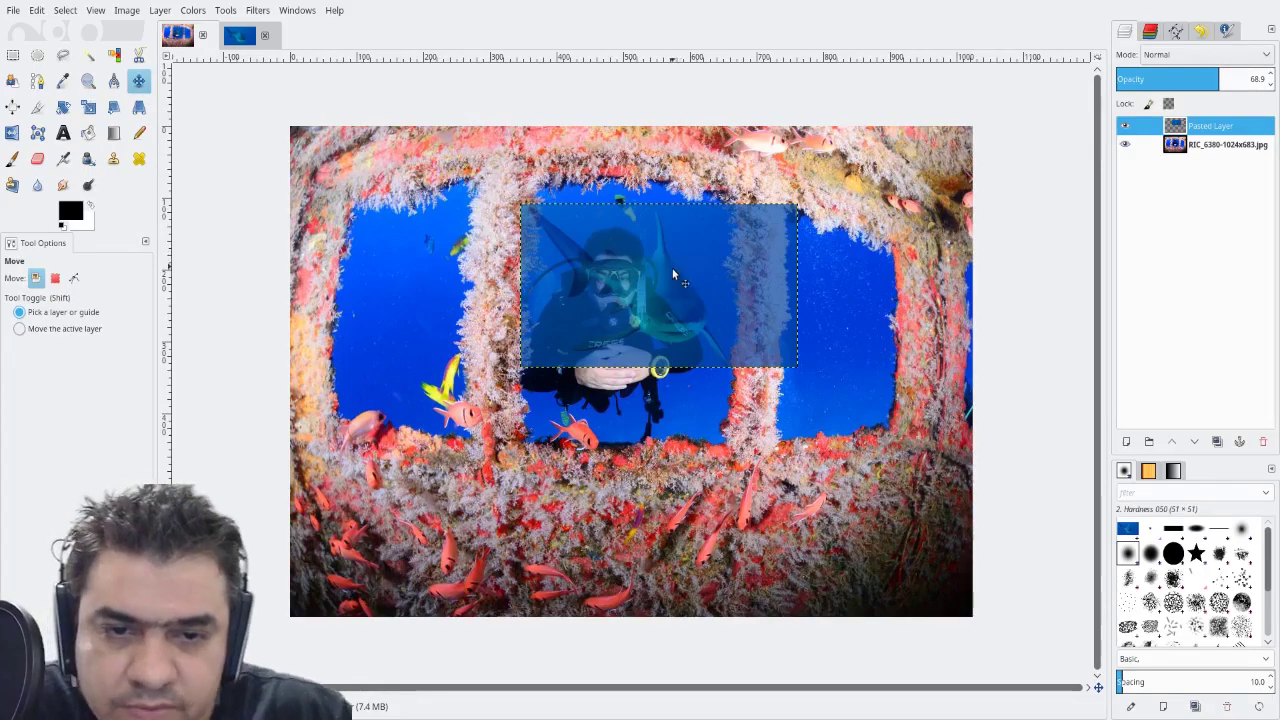
Move the shark layer up and right over the diver's head and the right pillar, and restore its opacity to 100
drag(672, 289, 710, 252)
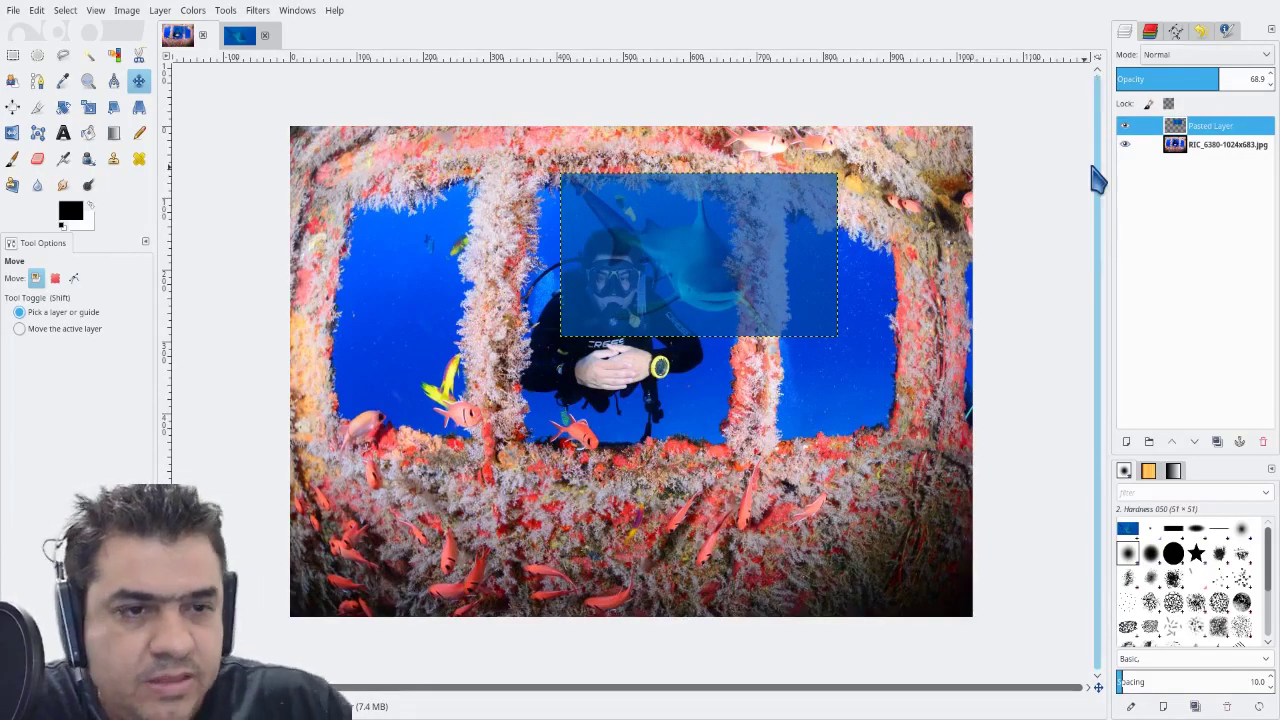
drag(1218, 80, 1272, 80)
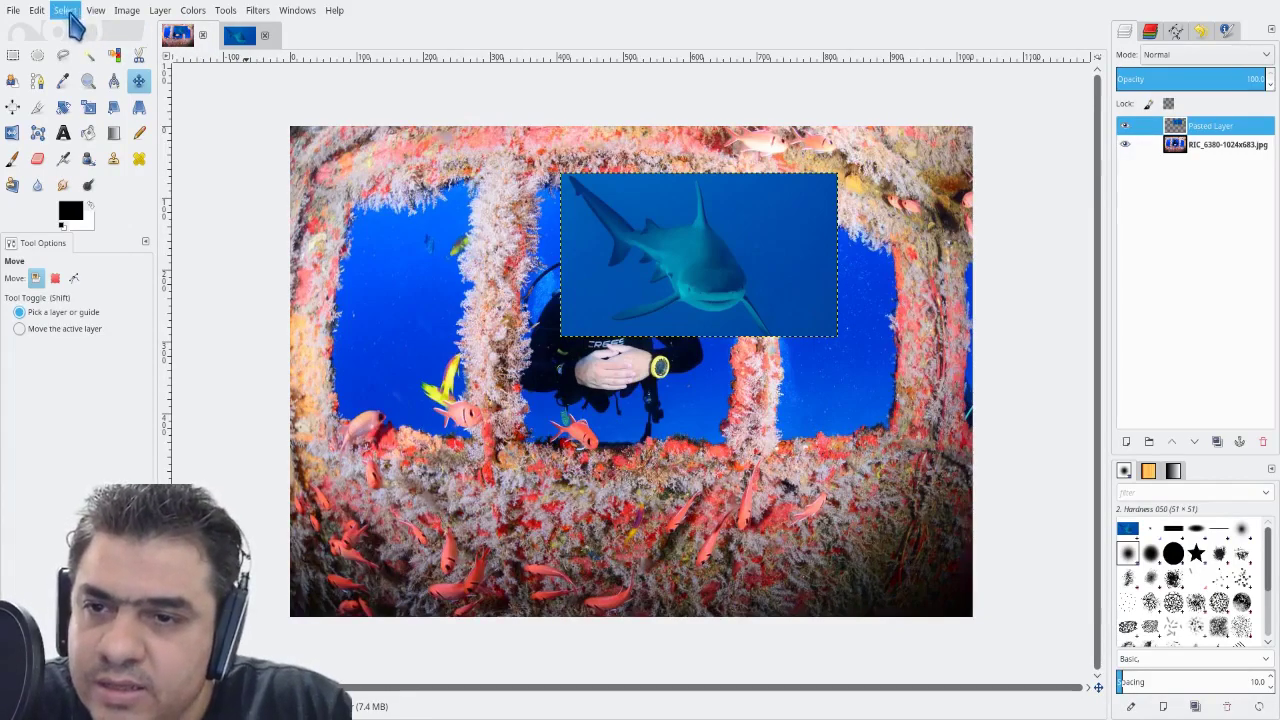
Expand the shark layer's boundary to the full image size
click(160, 10)
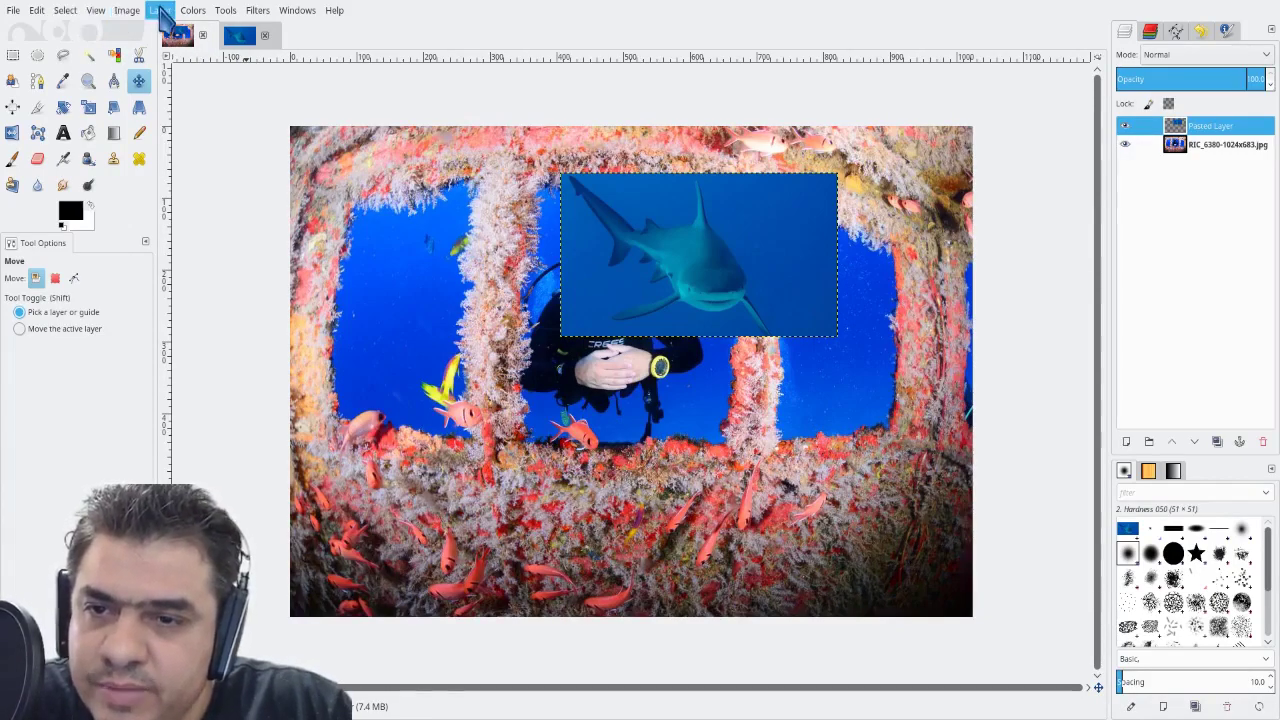
click(253, 276)
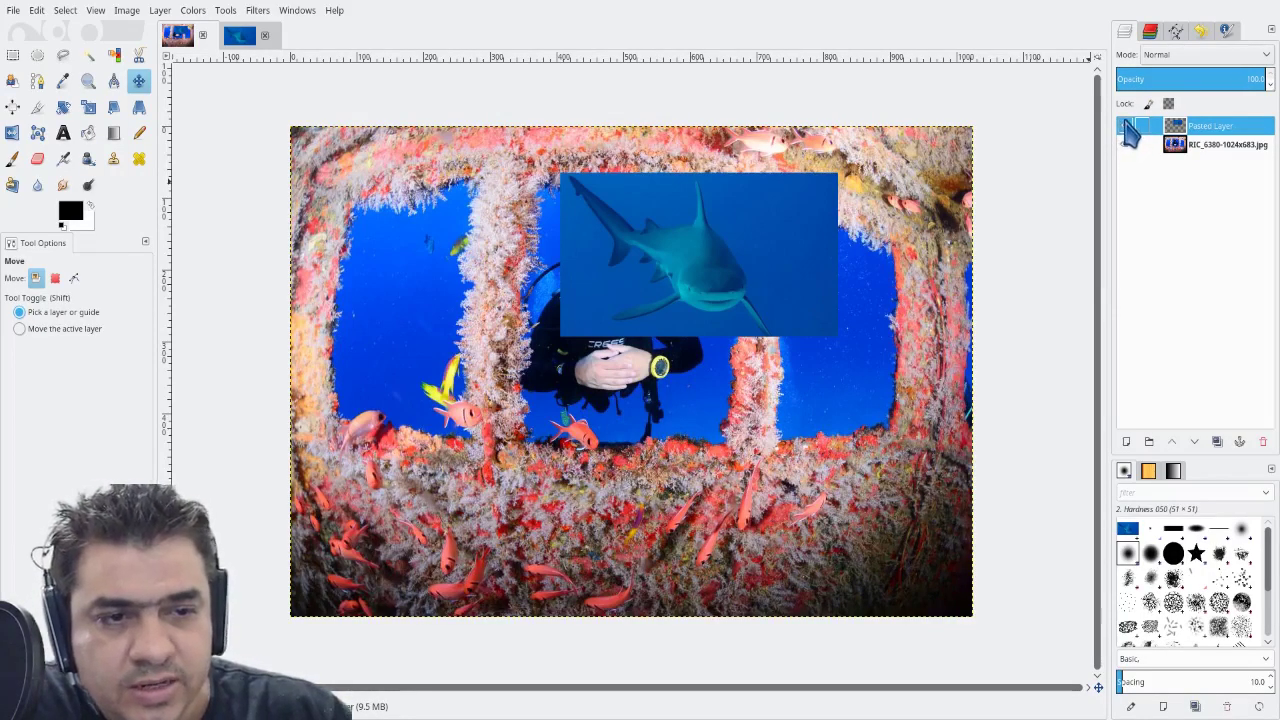
Hide and show the shark and photo layers to compare their contents, leaving both visible and the photo layer active
click(1125, 126)
click(1125, 127)
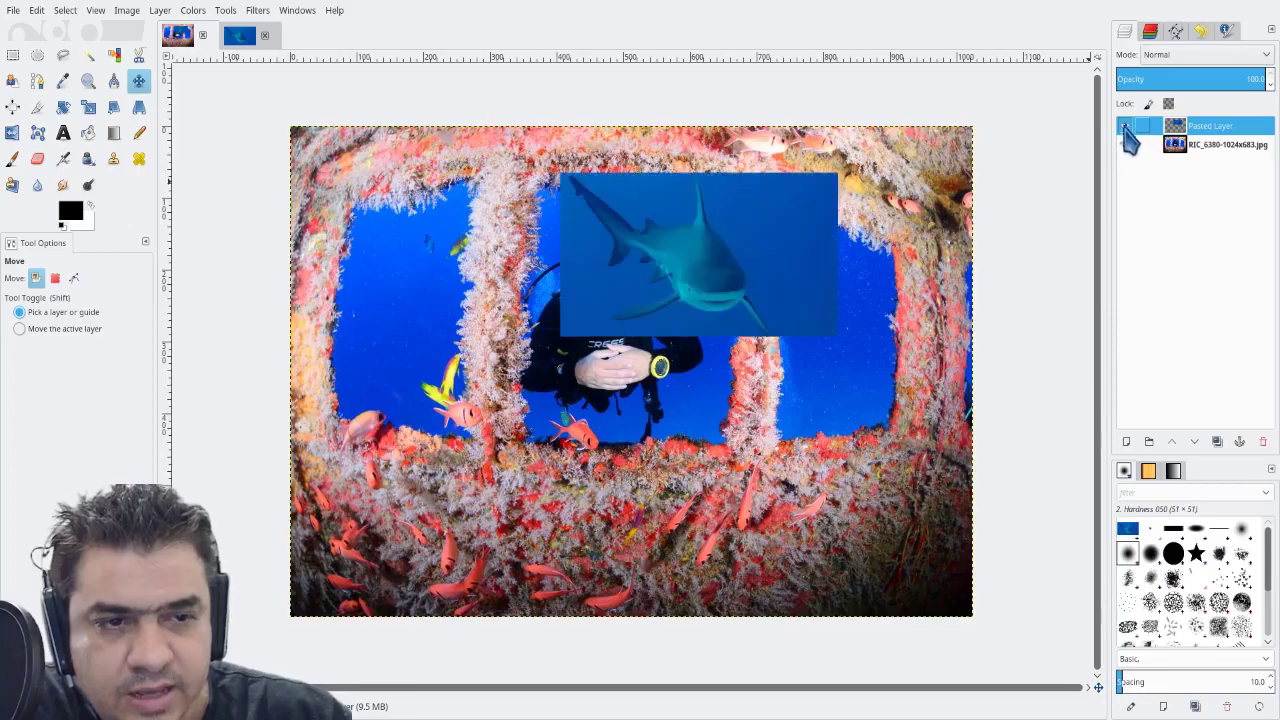
click(1125, 127)
click(1125, 127)
click(1125, 127)
click(1125, 145)
click(1125, 145)
click(1125, 127)
click(1125, 127)
click(1125, 145)
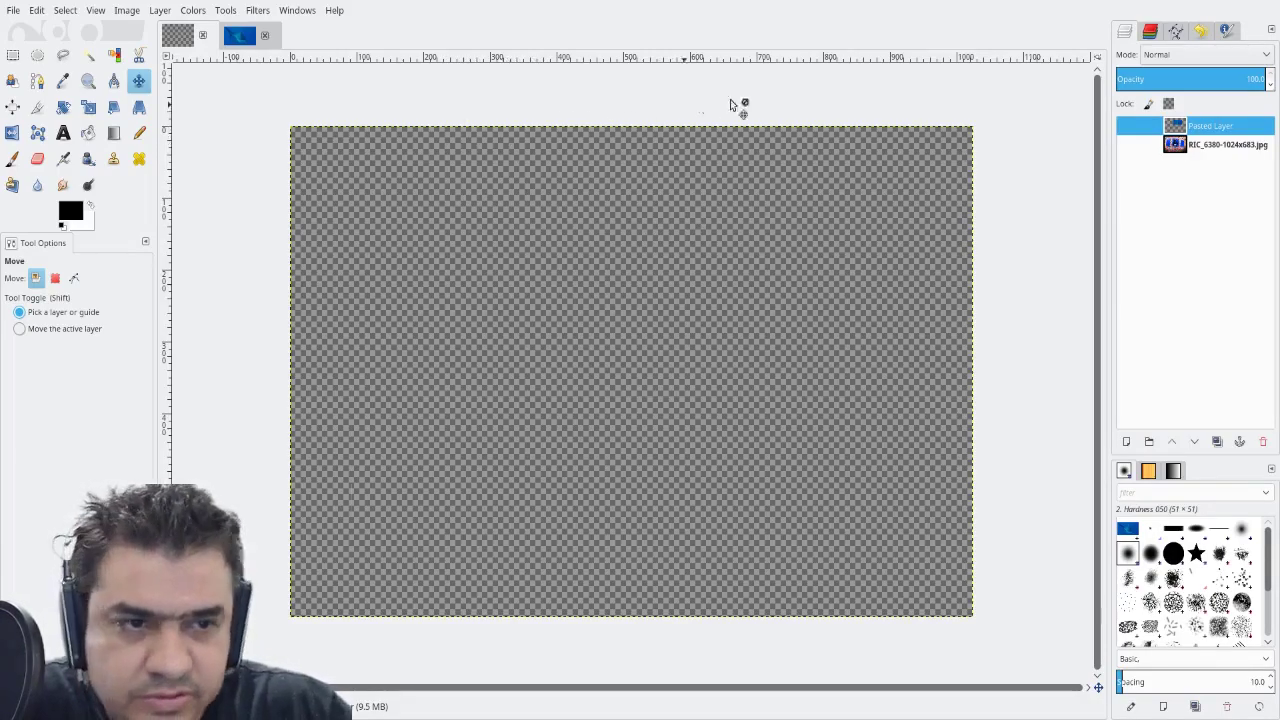
click(1125, 126)
click(1130, 145)
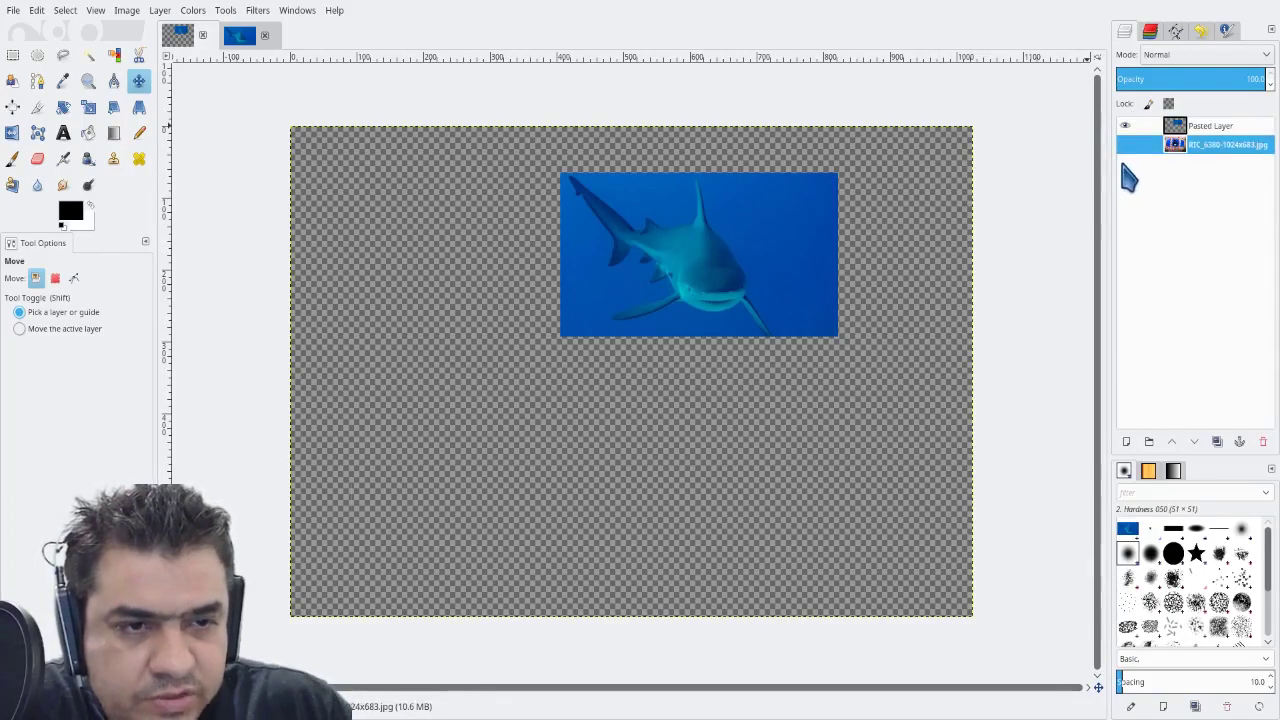
click(1125, 145)
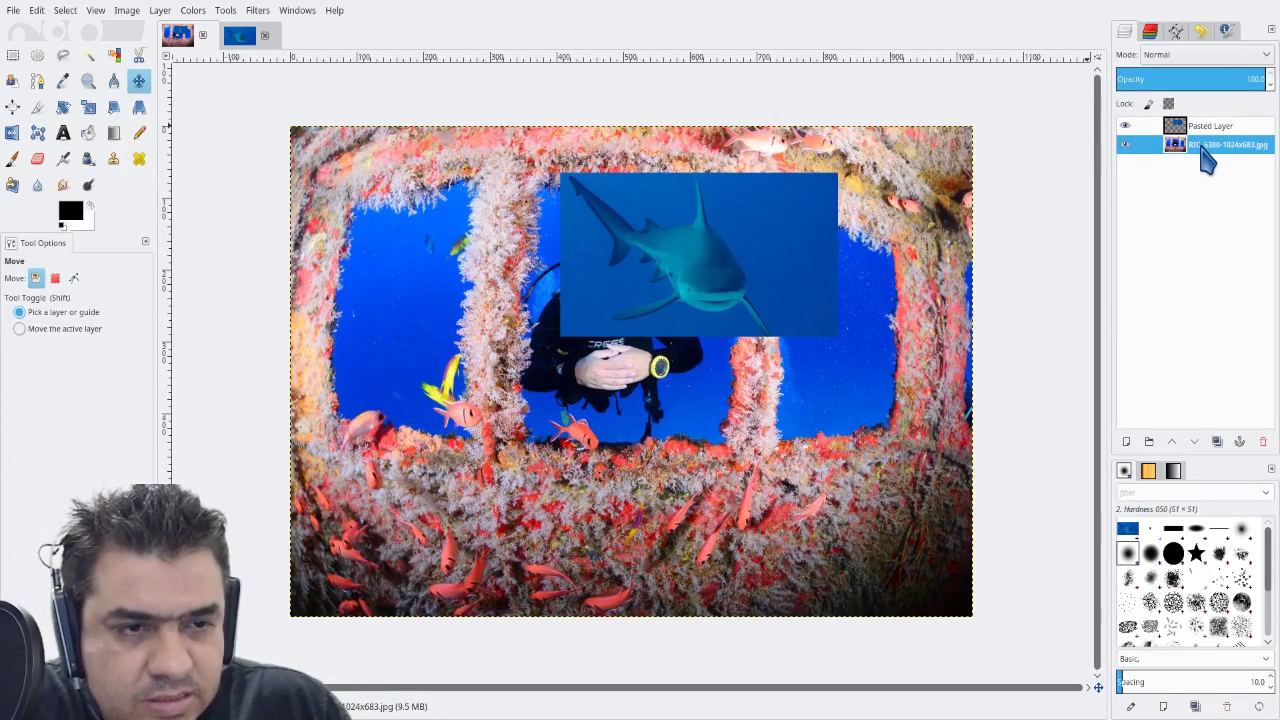
Add an alpha channel to the photo layer while testing the Eraser in the left window opening, undoing the test strokes
click(38, 160)
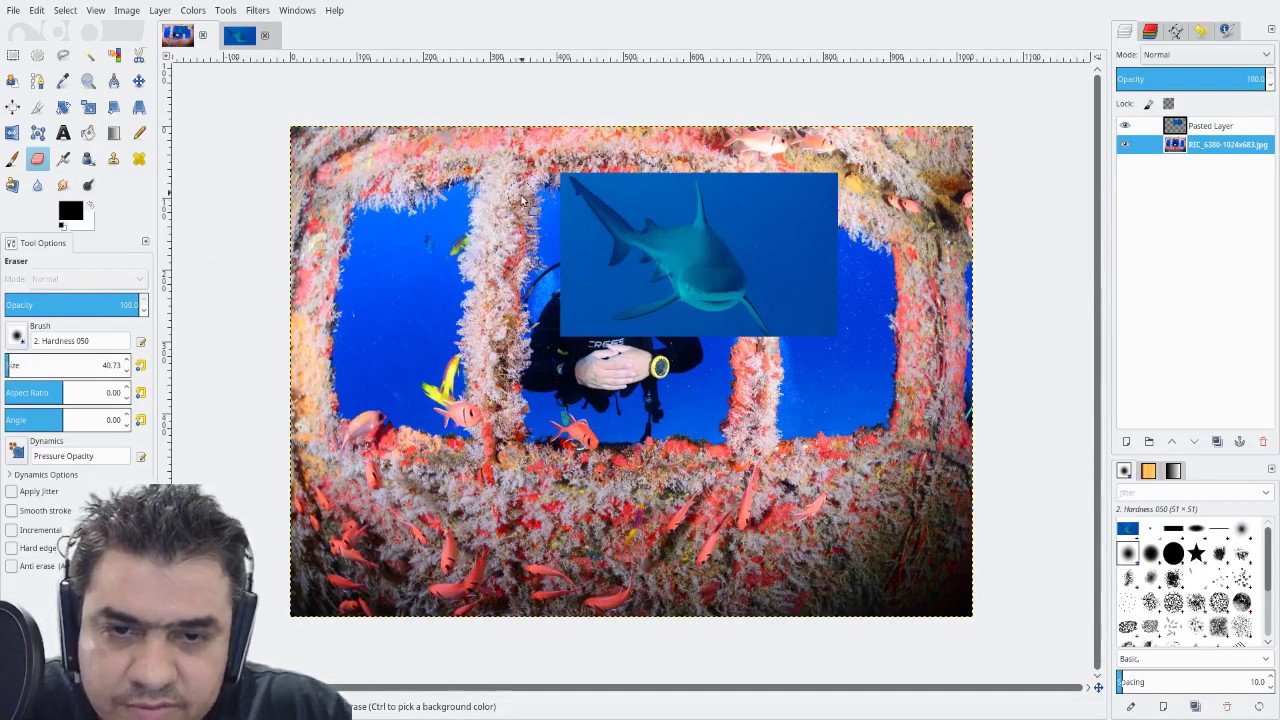
mouse_move(440, 245)
mouse_down()
mouse_move(460, 220)
mouse_move(416, 264)
mouse_move(401, 335)
mouse_up()
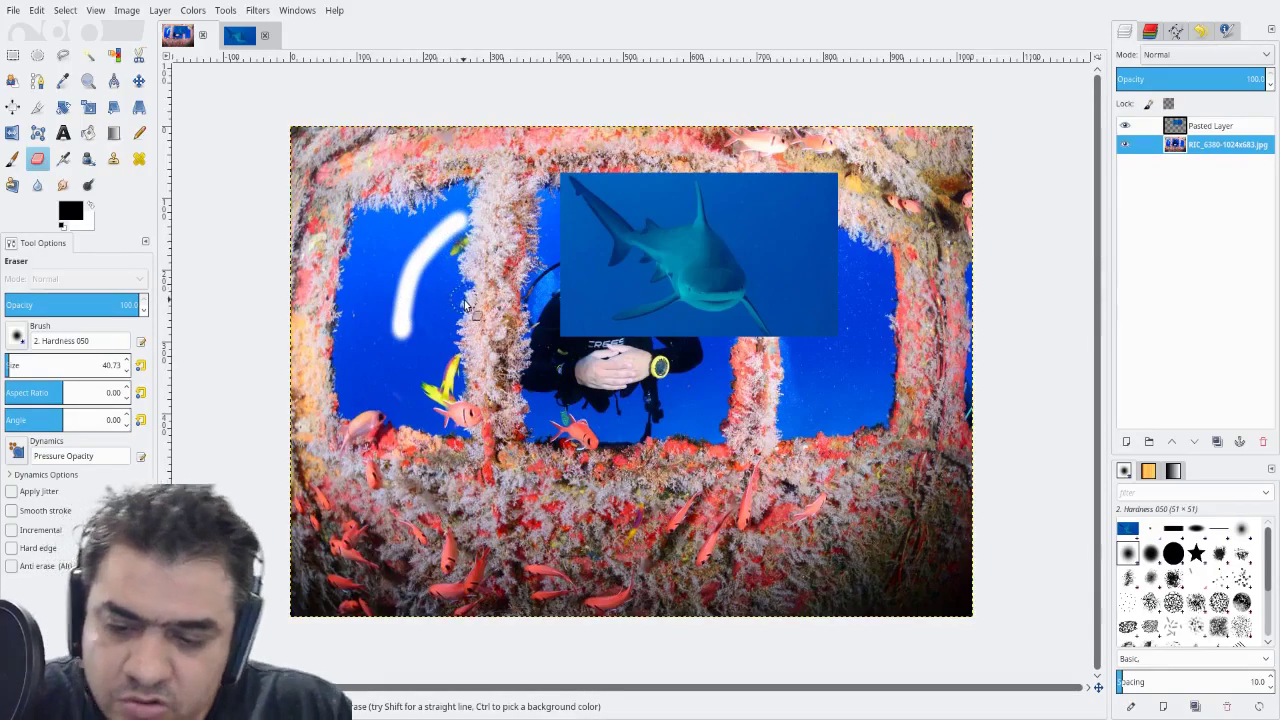
key(ctrl+z)
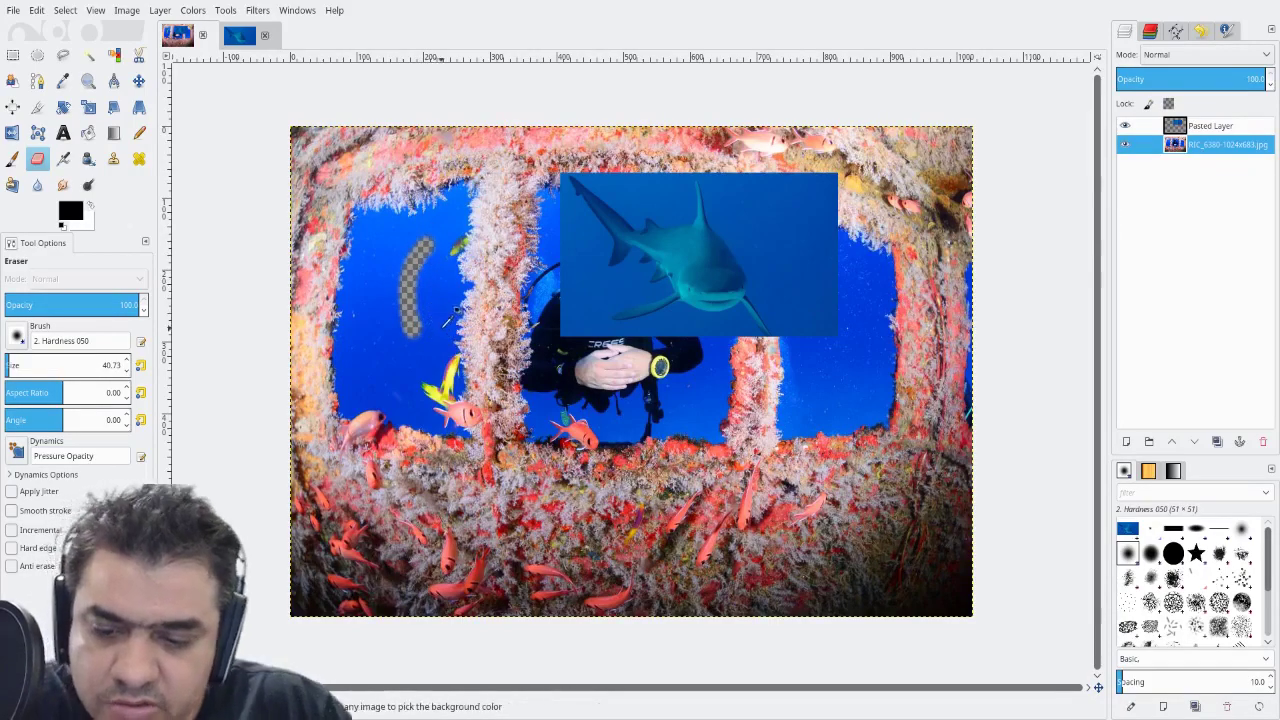
key(ctrl+z)
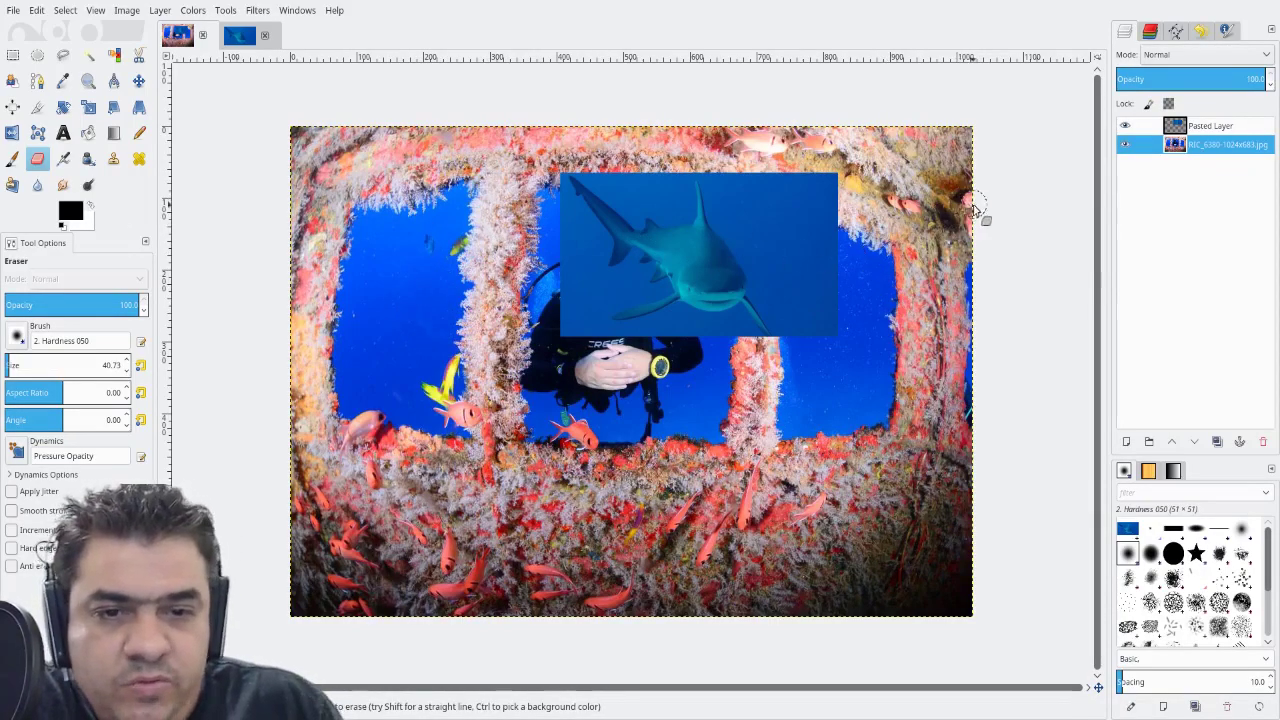
Place the shark layer beneath the photo layer and lower the photo layer's opacity to 37.8
click(1211, 127)
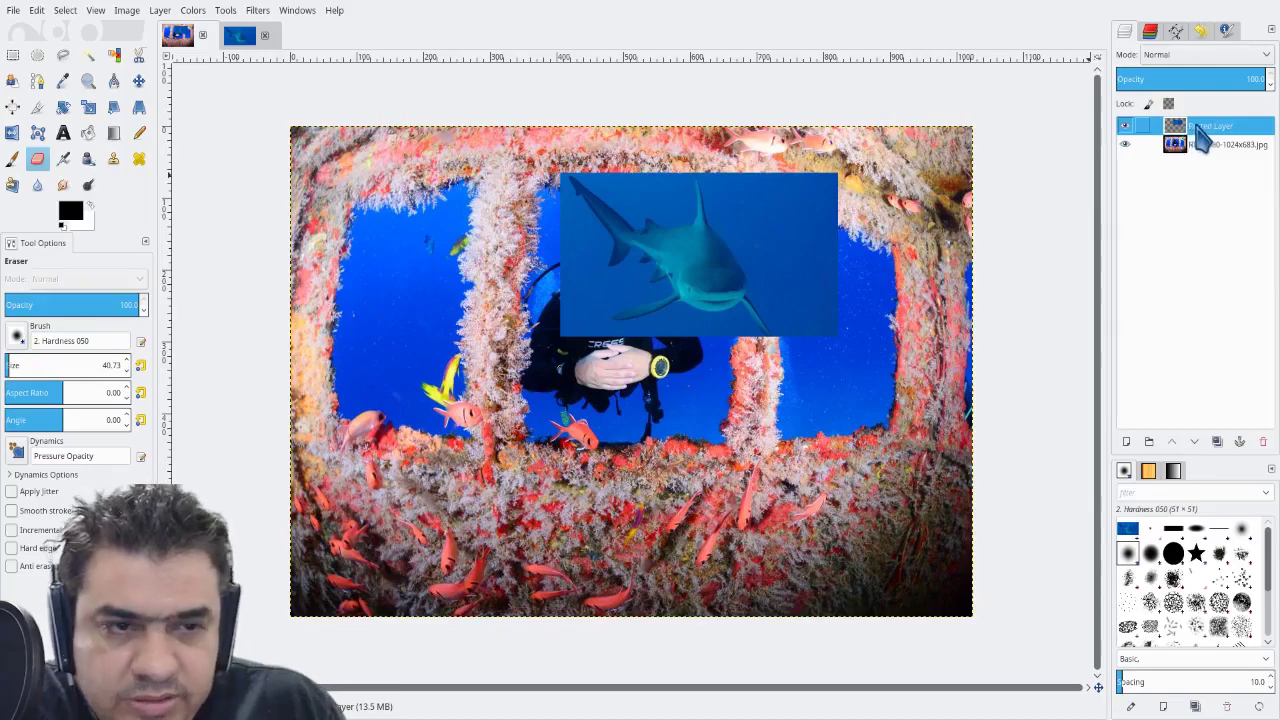
drag(1205, 132, 1203, 163)
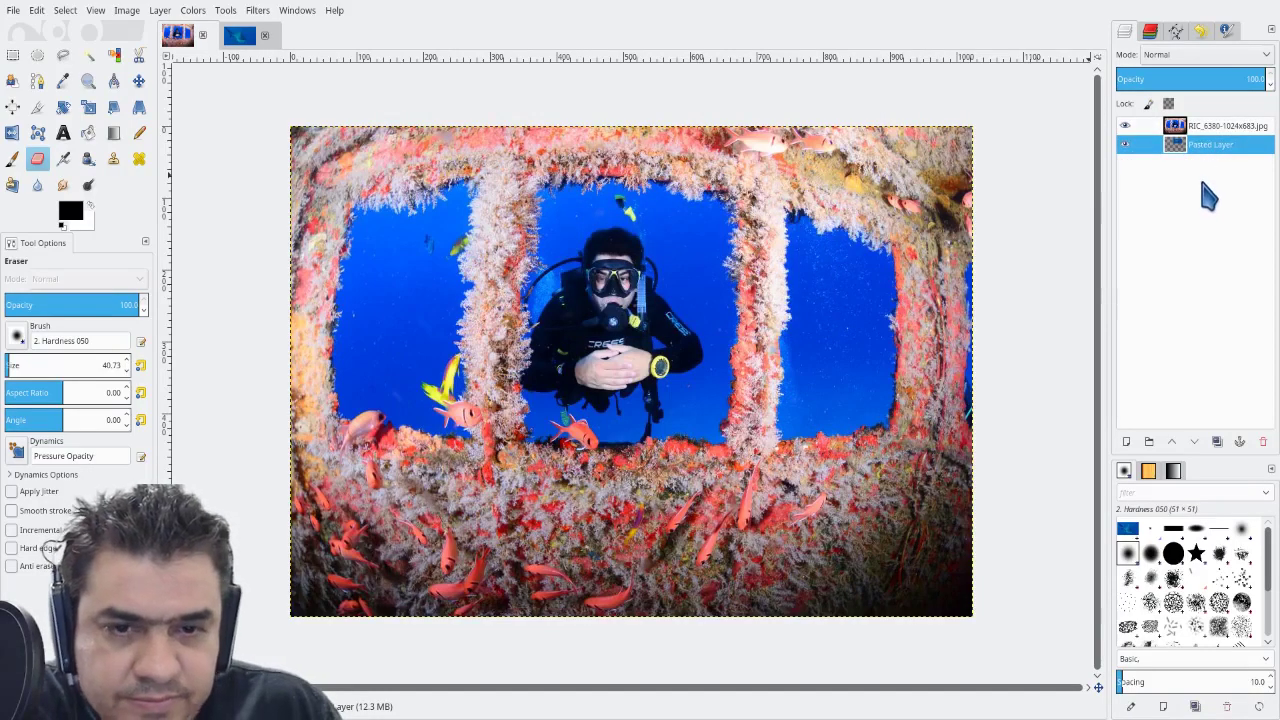
click(1198, 123)
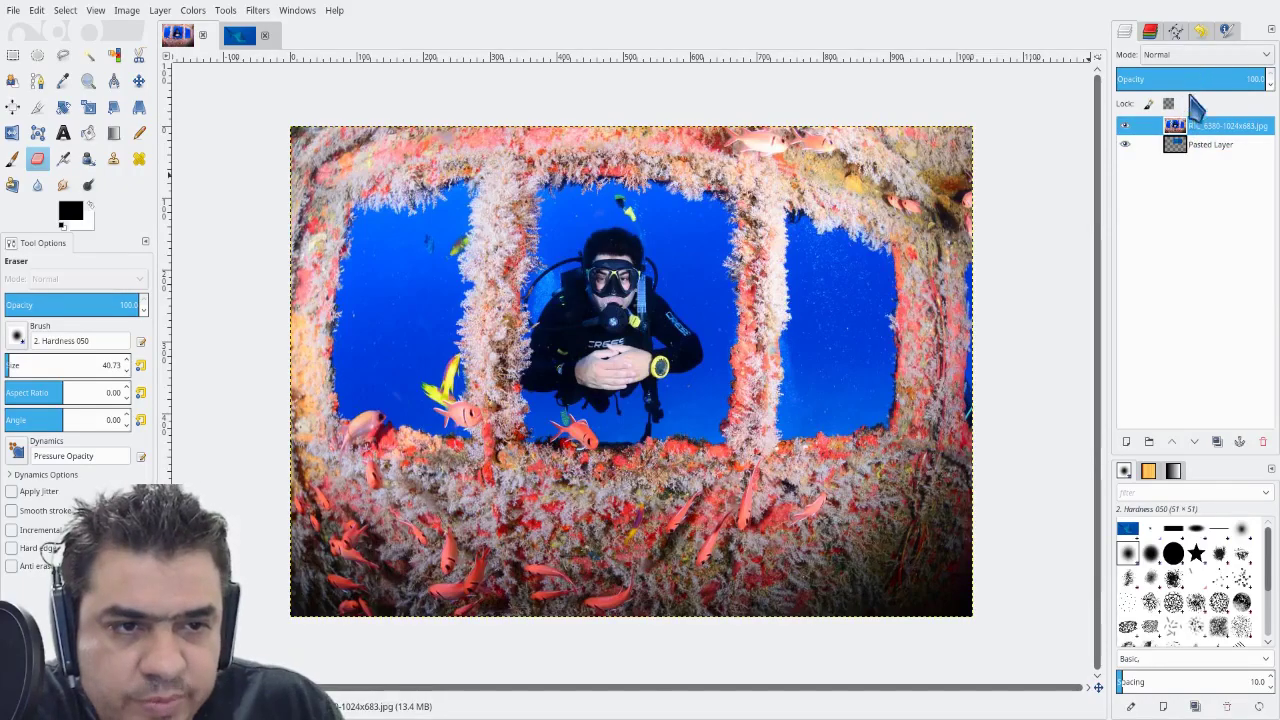
click(1205, 79)
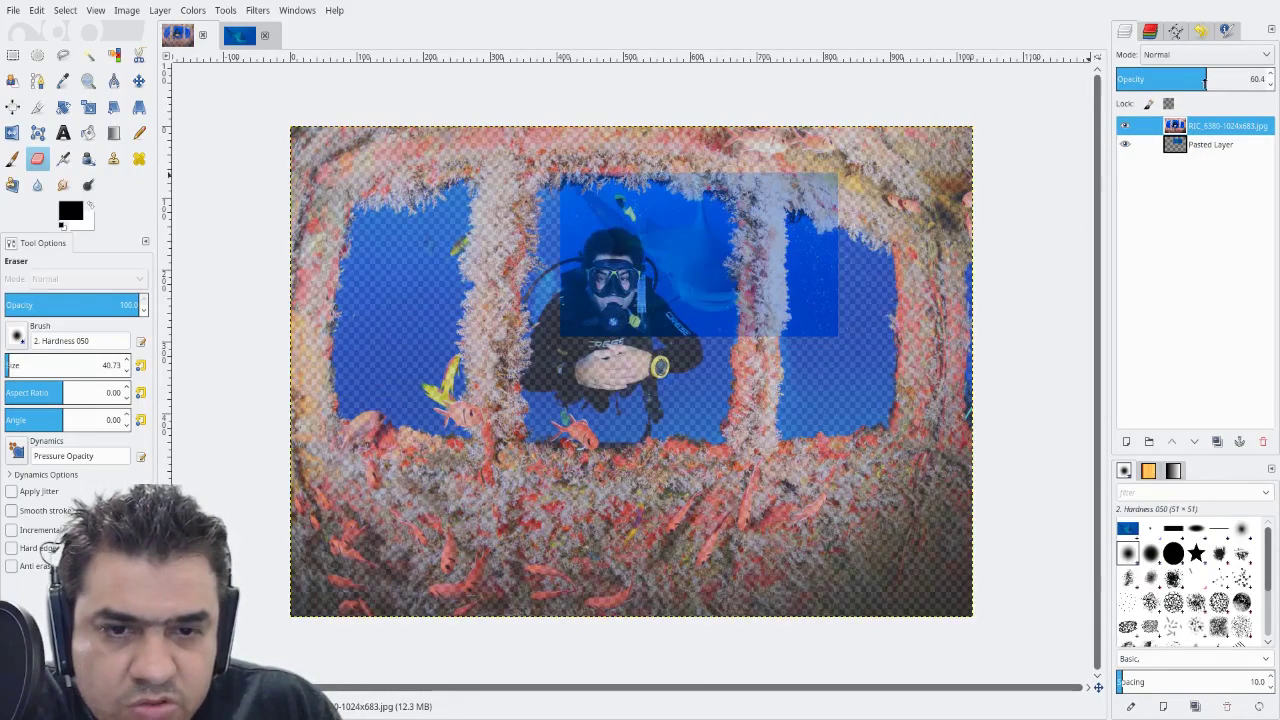
drag(1185, 80, 1176, 82)
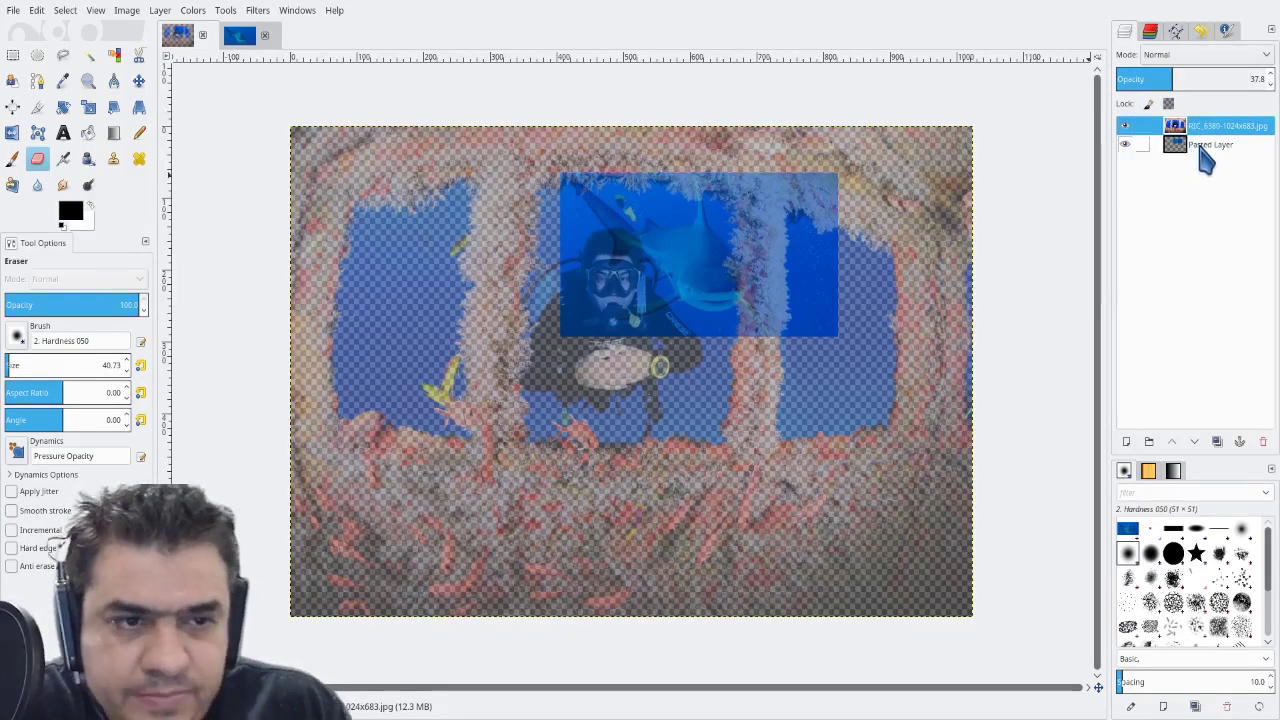
Make the shark layer active and hide the photo layer so that only the shark picture shows
click(1203, 147)
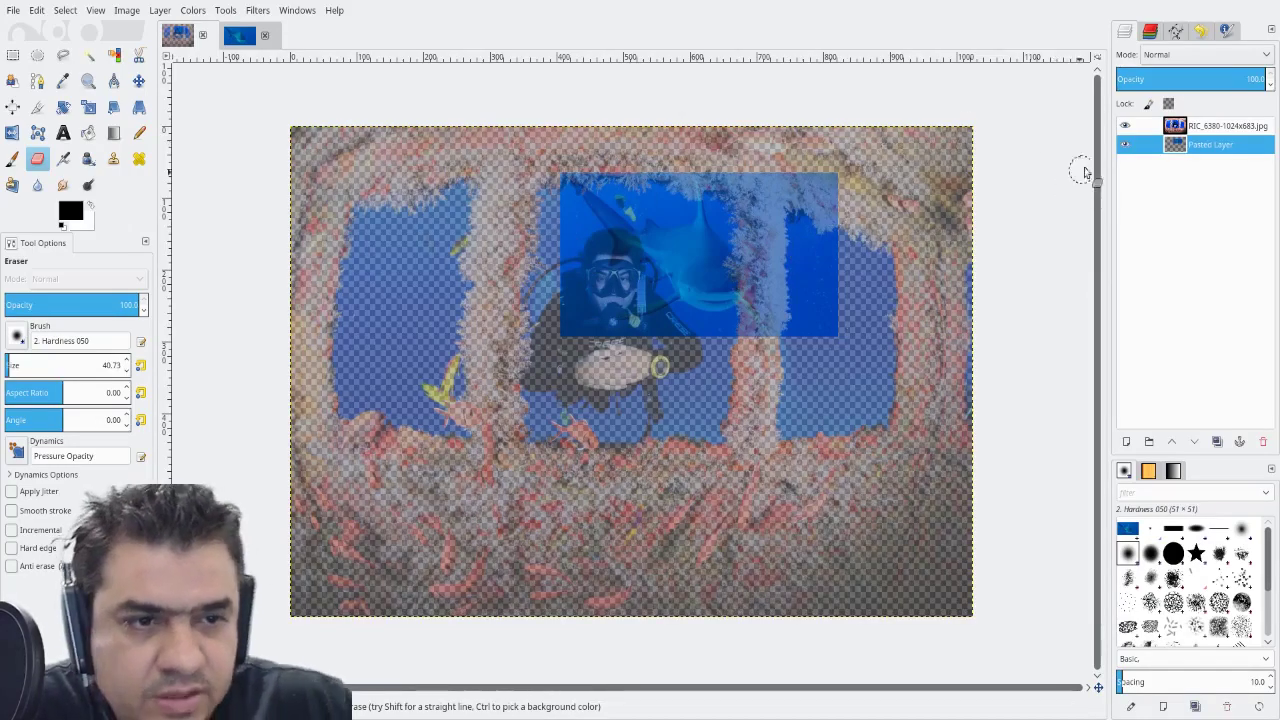
click(1124, 127)
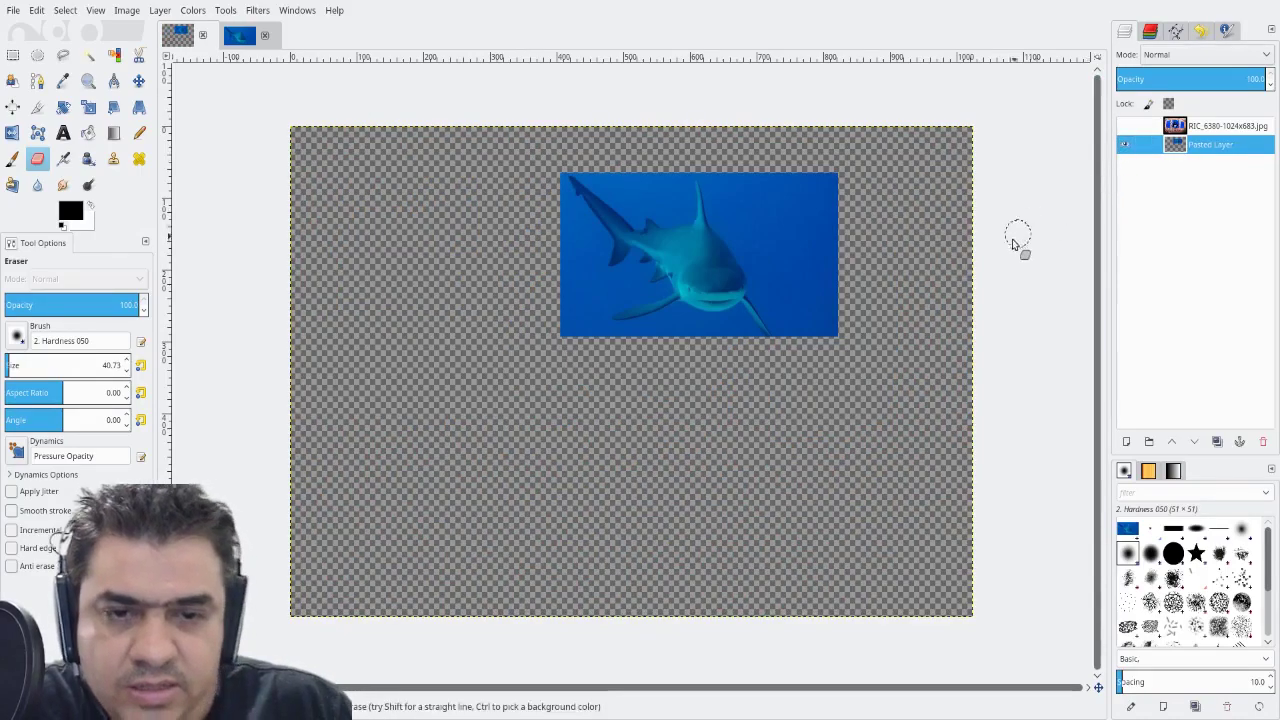
click(88, 82)
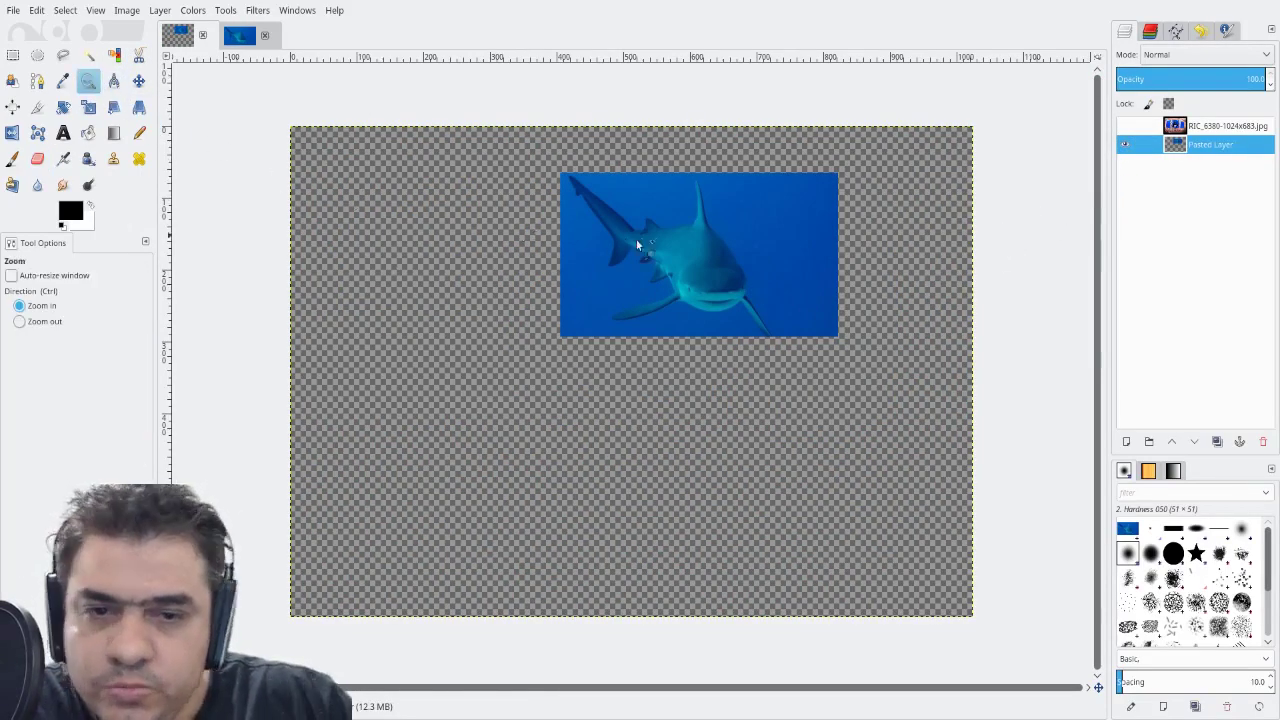
drag(661, 242, 842, 348)
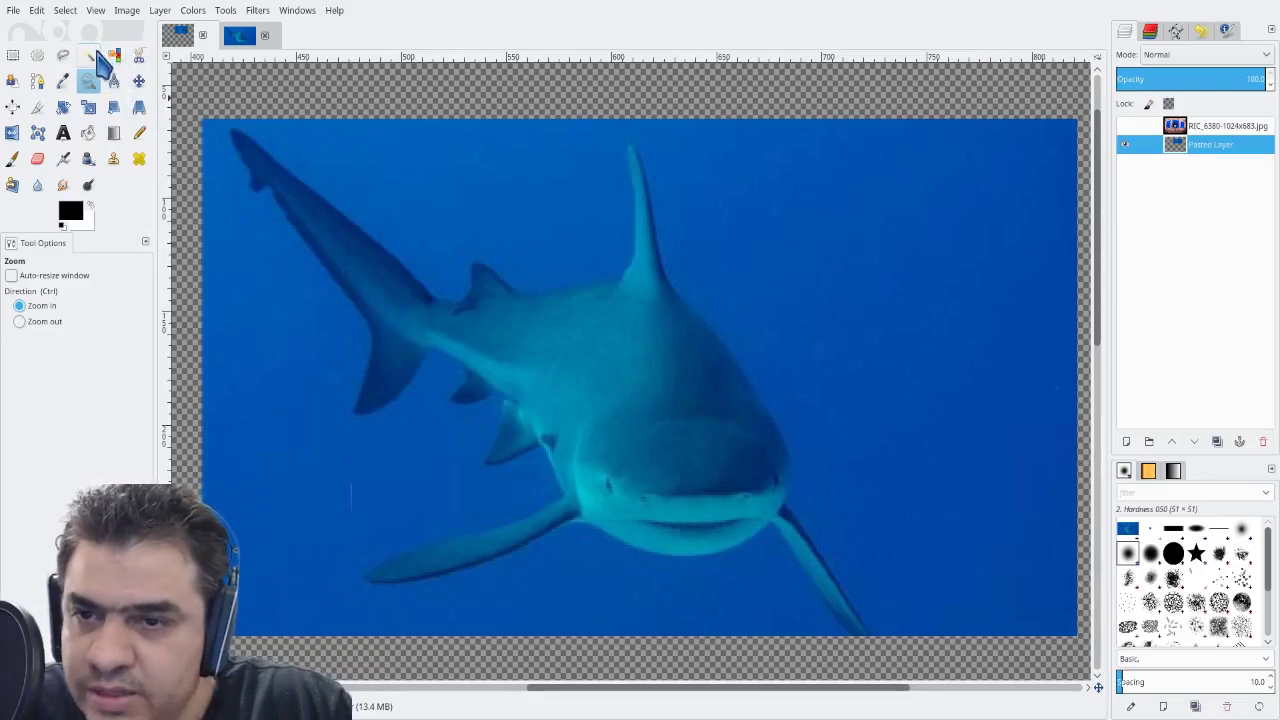
Select the blue background around the shark with Fuzzy Select at a threshold of 15
click(96, 57)
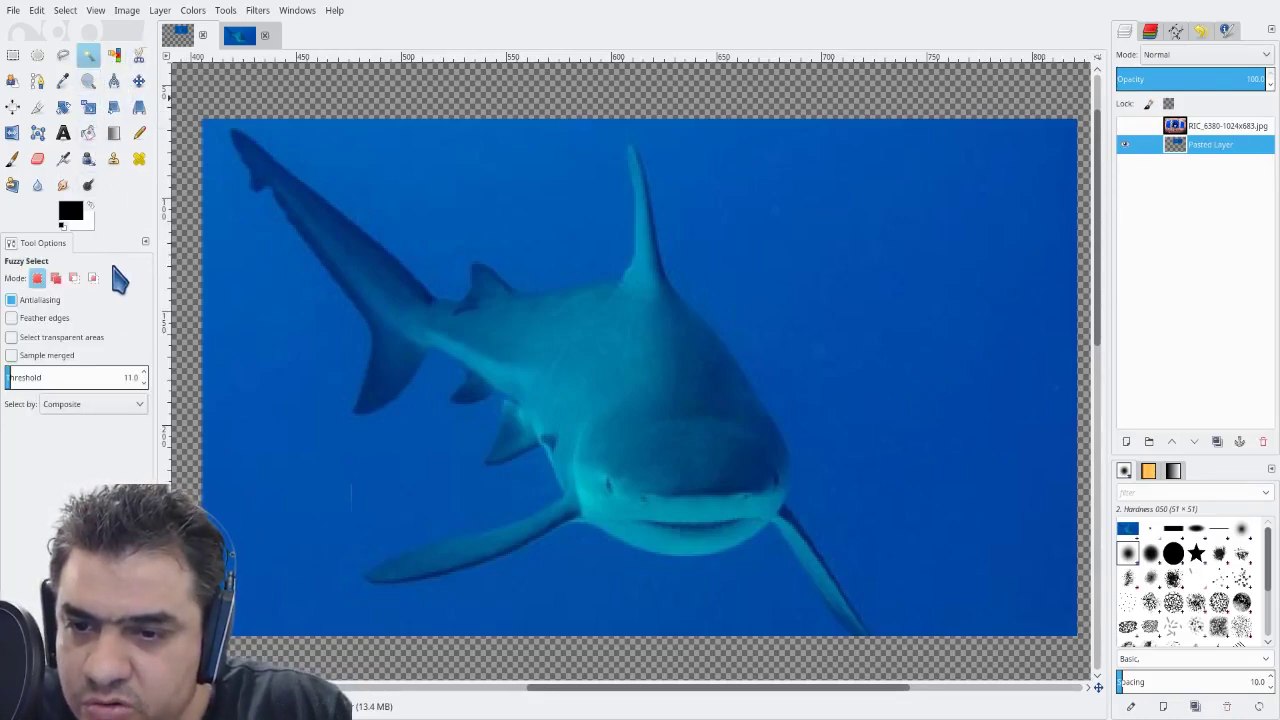
click(145, 373)
click(145, 373)
click(145, 373)
click(145, 373)
click(145, 373)
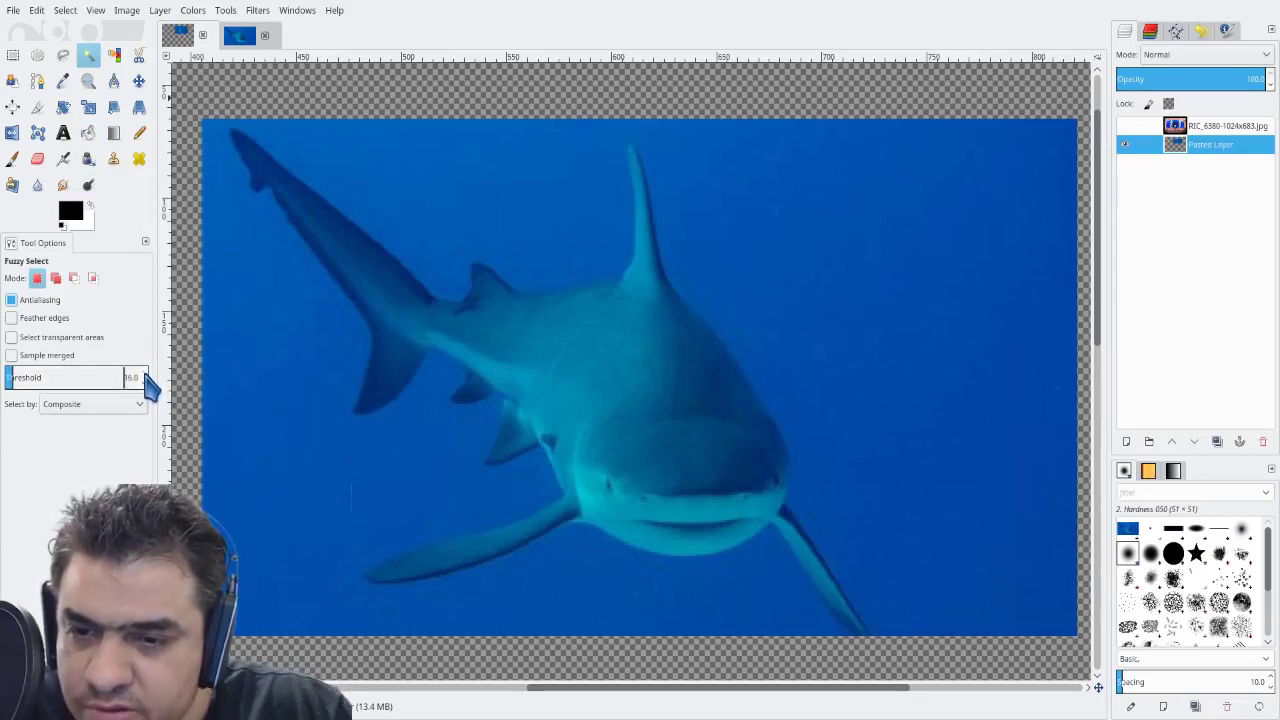
click(144, 383)
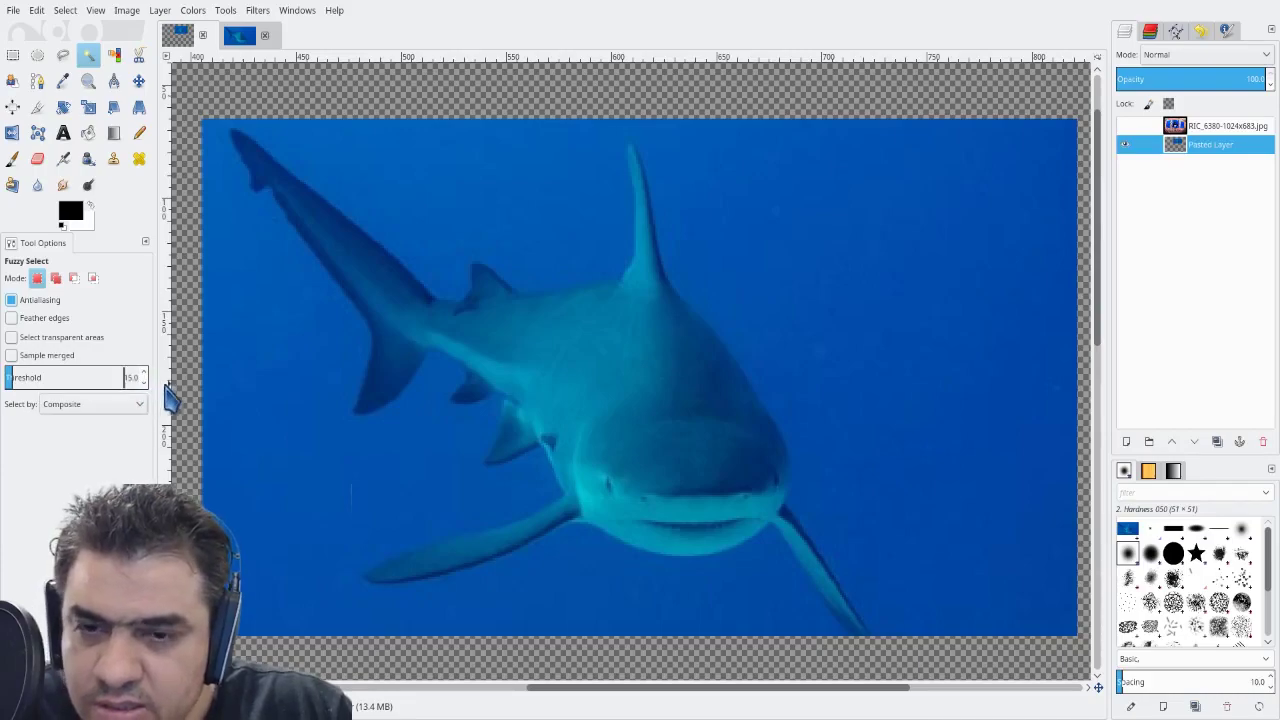
click(276, 398)
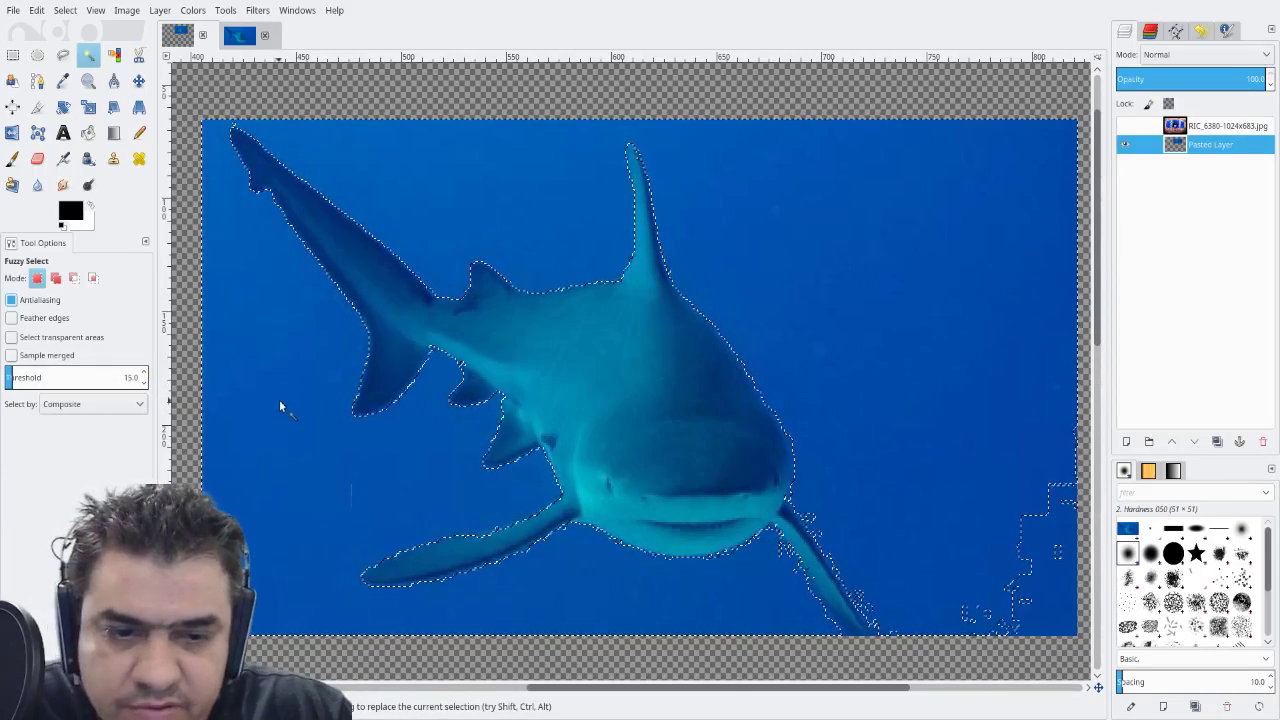
Raise the Fuzzy Select threshold to 25, reselect the blue background around the shark and delete it
click(144, 373)
click(144, 373)
click(144, 373)
click(144, 373)
click(145, 373)
click(145, 373)
click(145, 373)
click(145, 373)
click(145, 373)
click(145, 373)
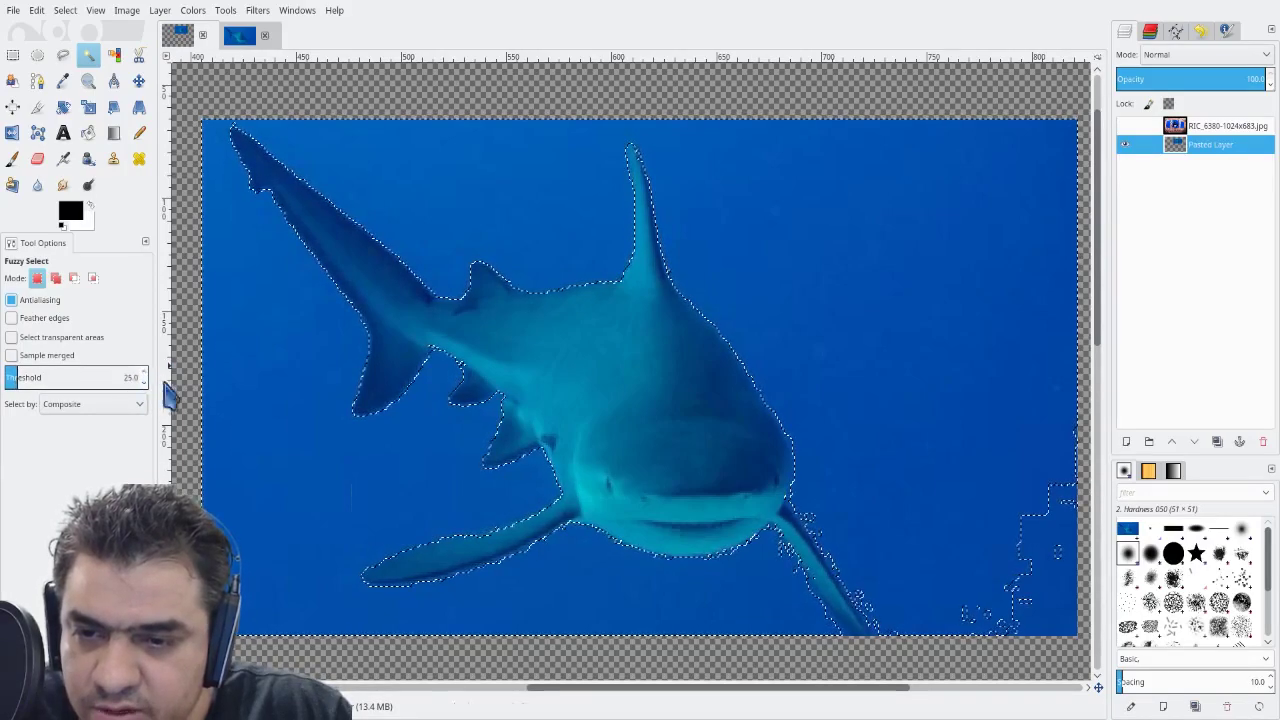
click(273, 379)
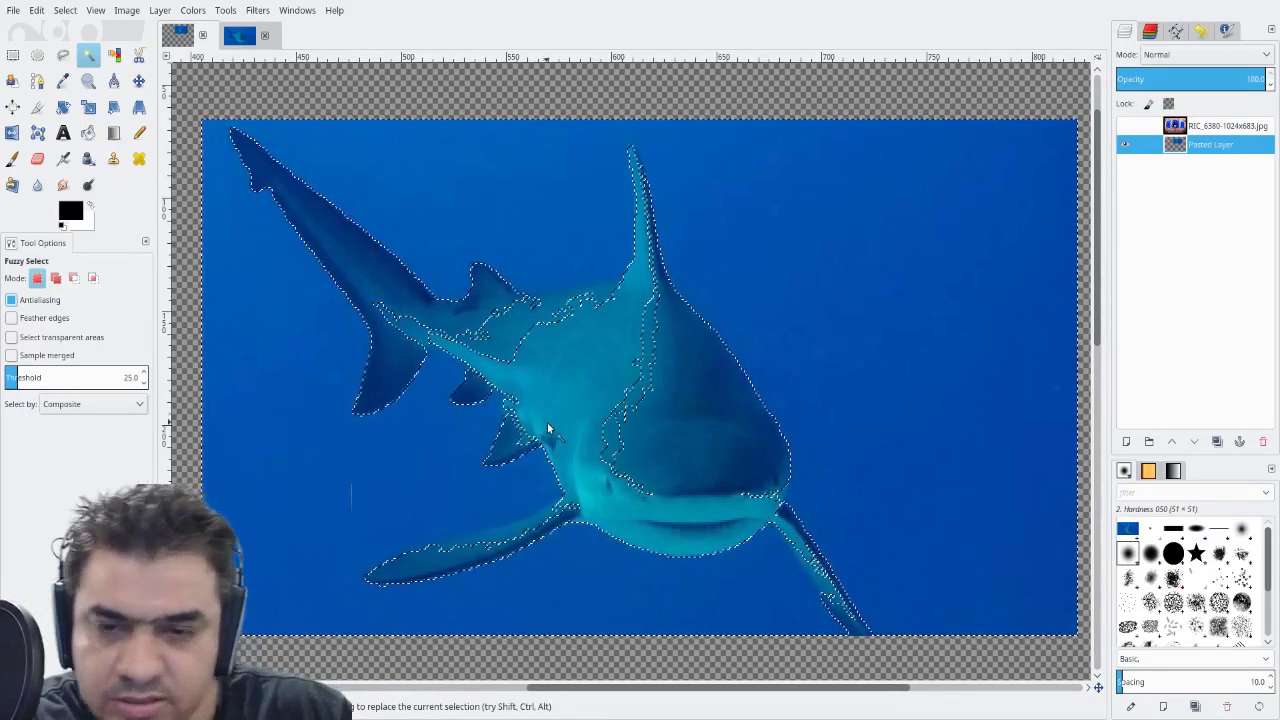
key(Delete)
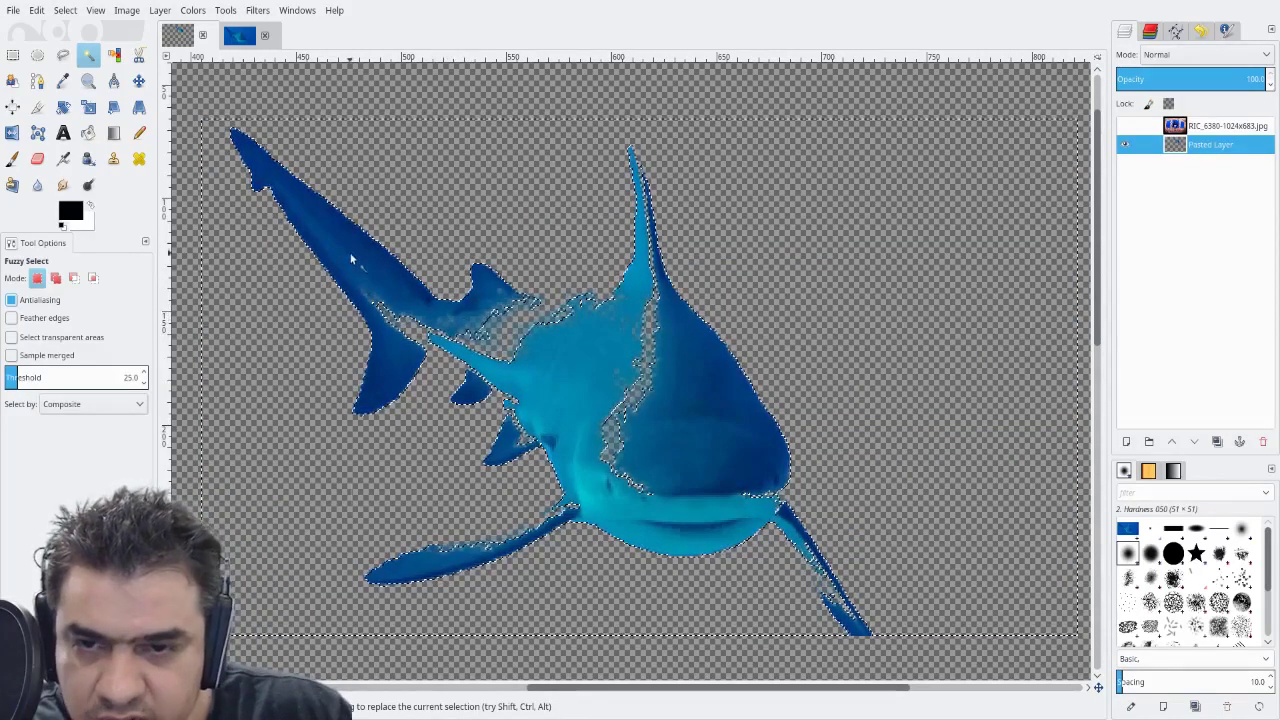
Undo the background deletion and the threshold 25 selection, and clear the remaining selection
key(ctrl)
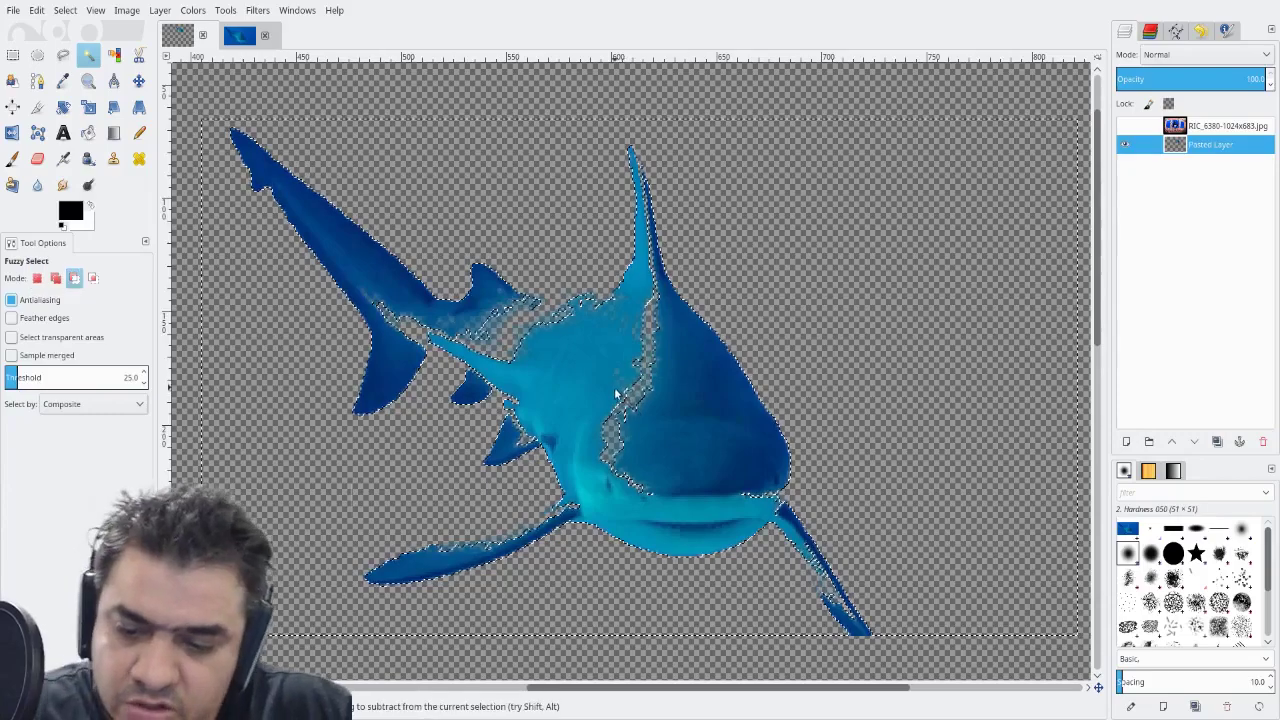
key(ctrl+z)
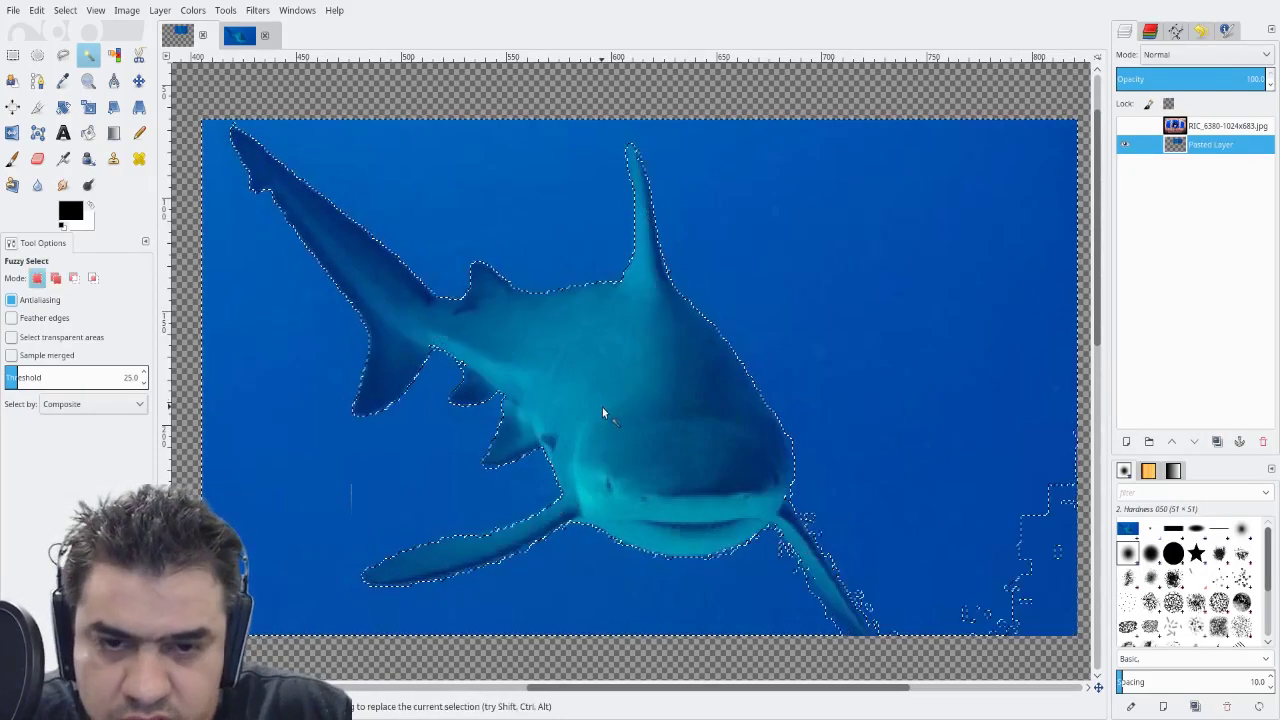
key(ctrl+shift+a)
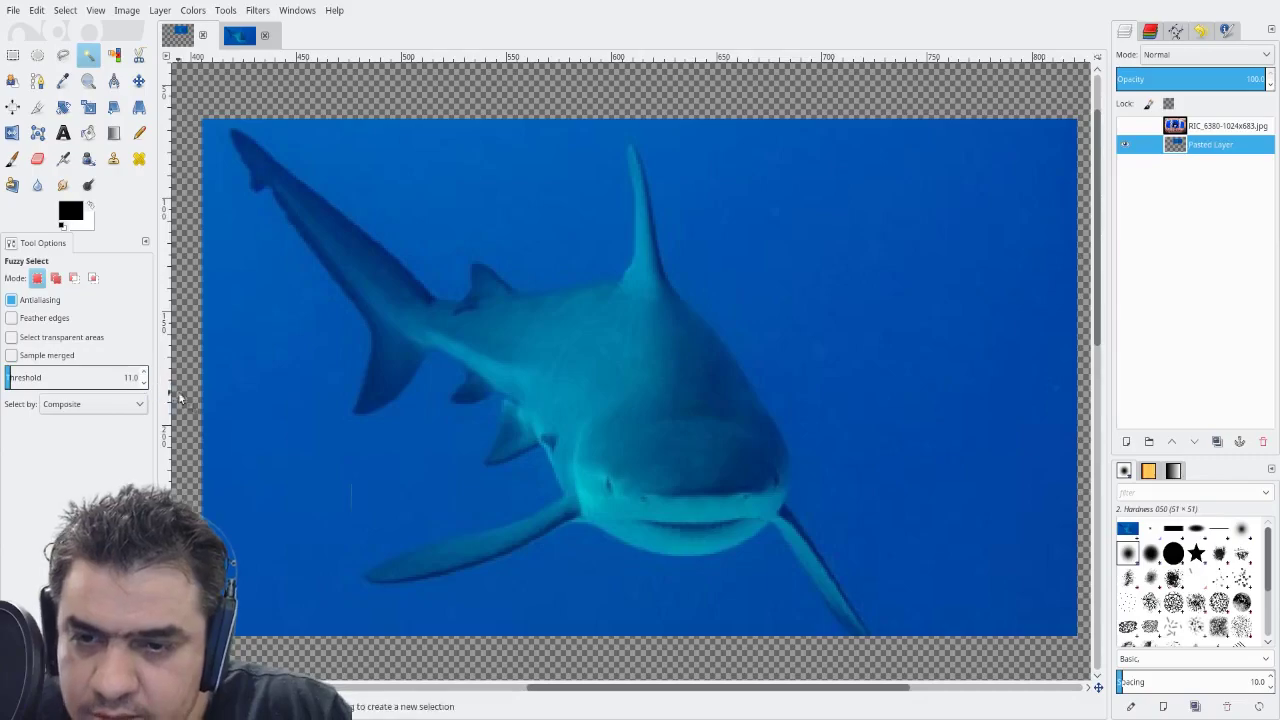
Select the blue background around the shark with Fuzzy Select at a threshold of 11, try deleting it and undo the deletion
click(277, 360)
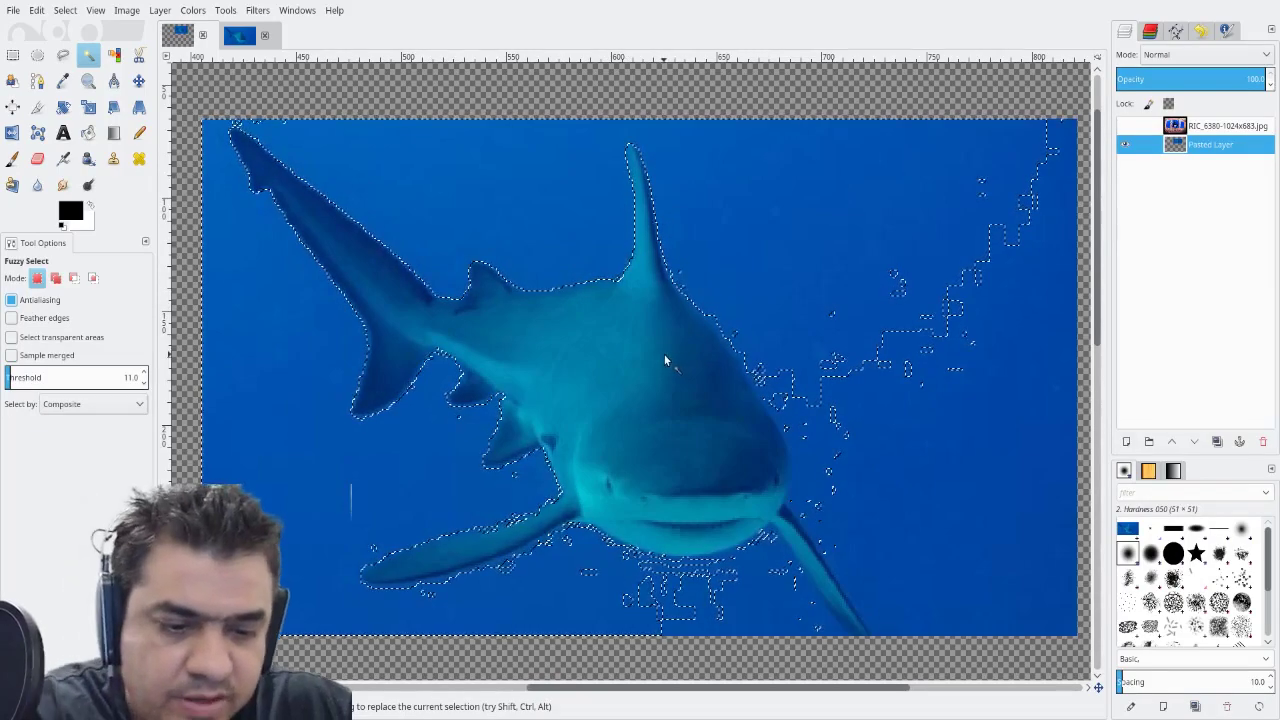
key(Delete)
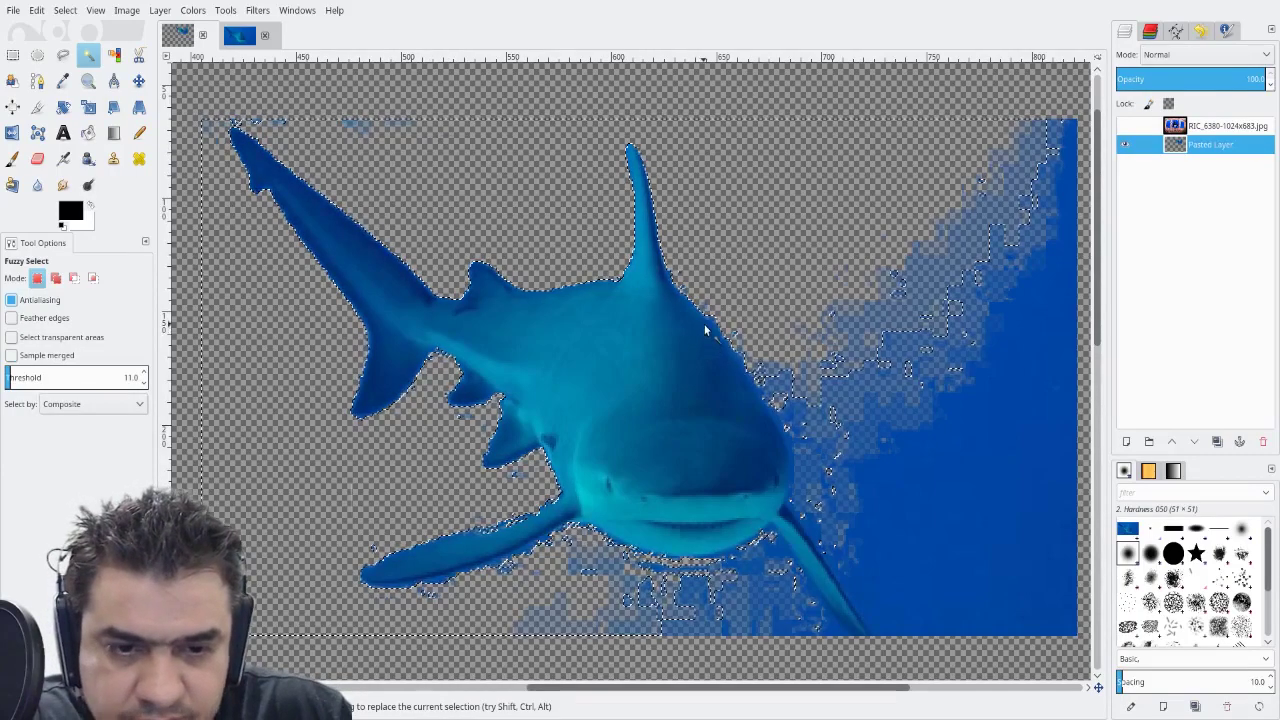
key(ctrl+z)
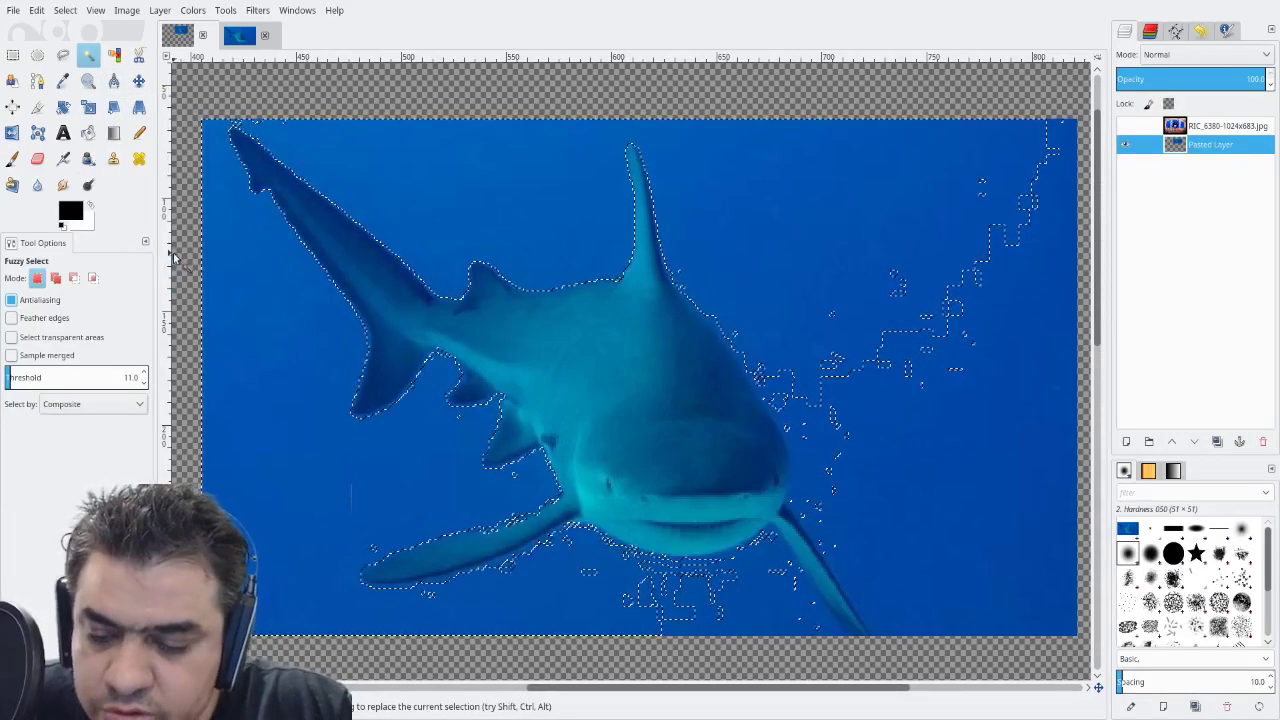
Add the missed blue background areas beside and below the shark to the selection with Fuzzy Select
key(shift)
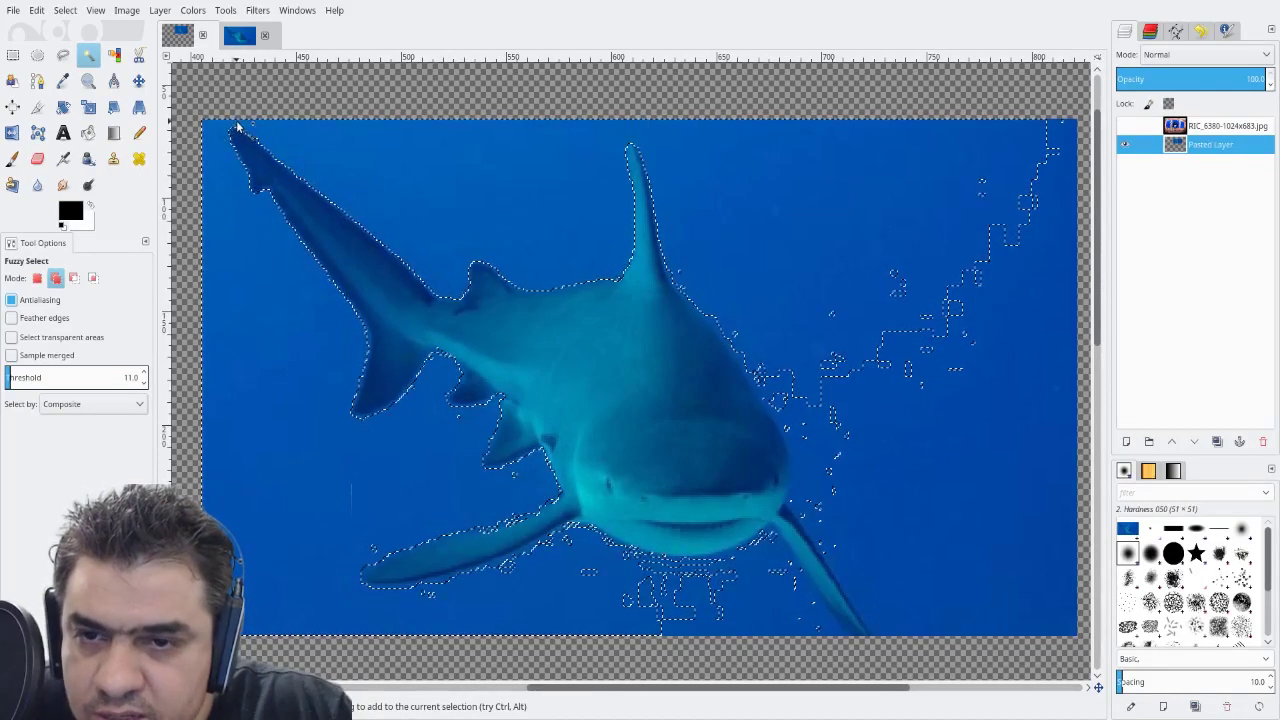
click(735, 337)
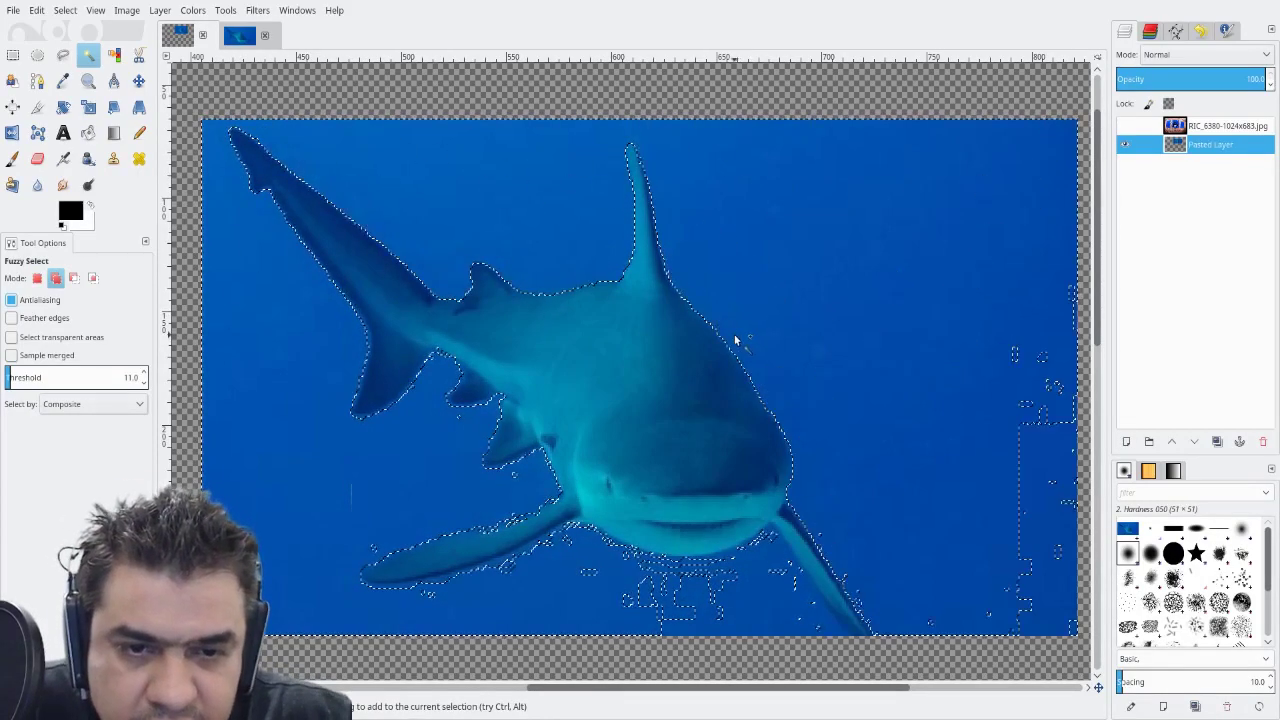
click(776, 587)
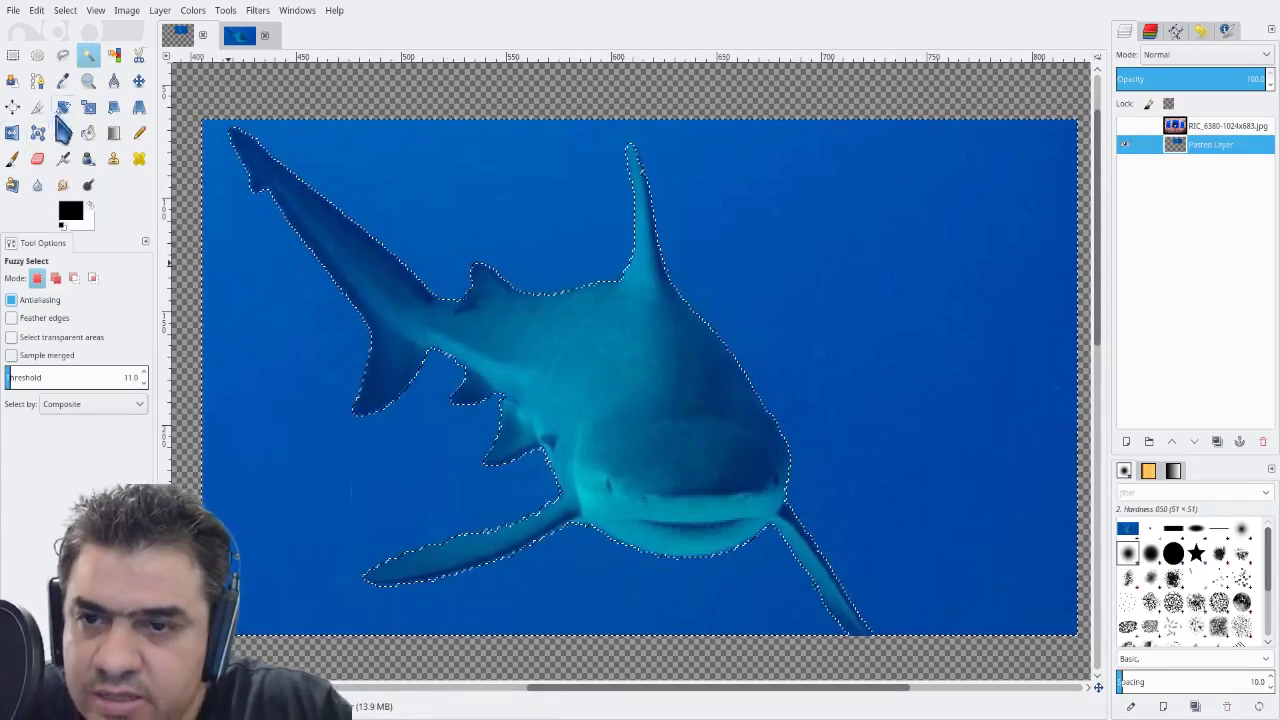
Delete the selected background to check the outline of the dorsal fin's tip, and undo the deletion
click(88, 80)
drag(614, 130, 662, 200)
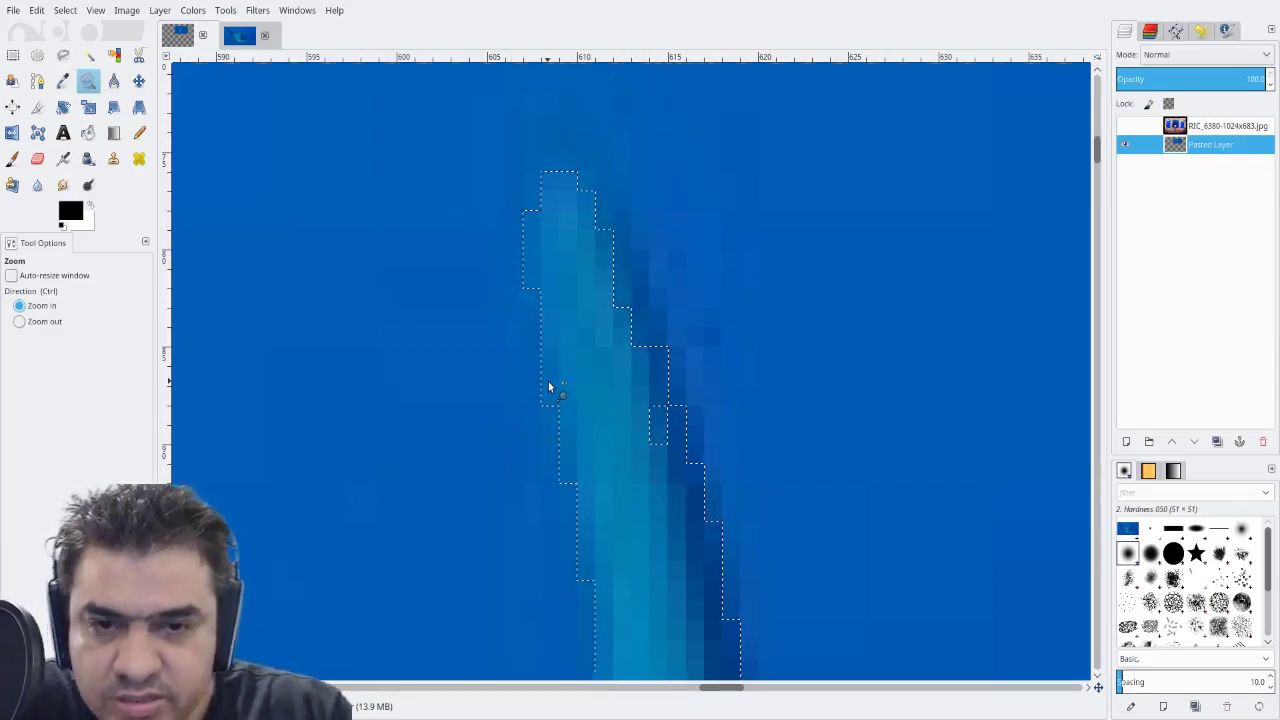
key(Delete)
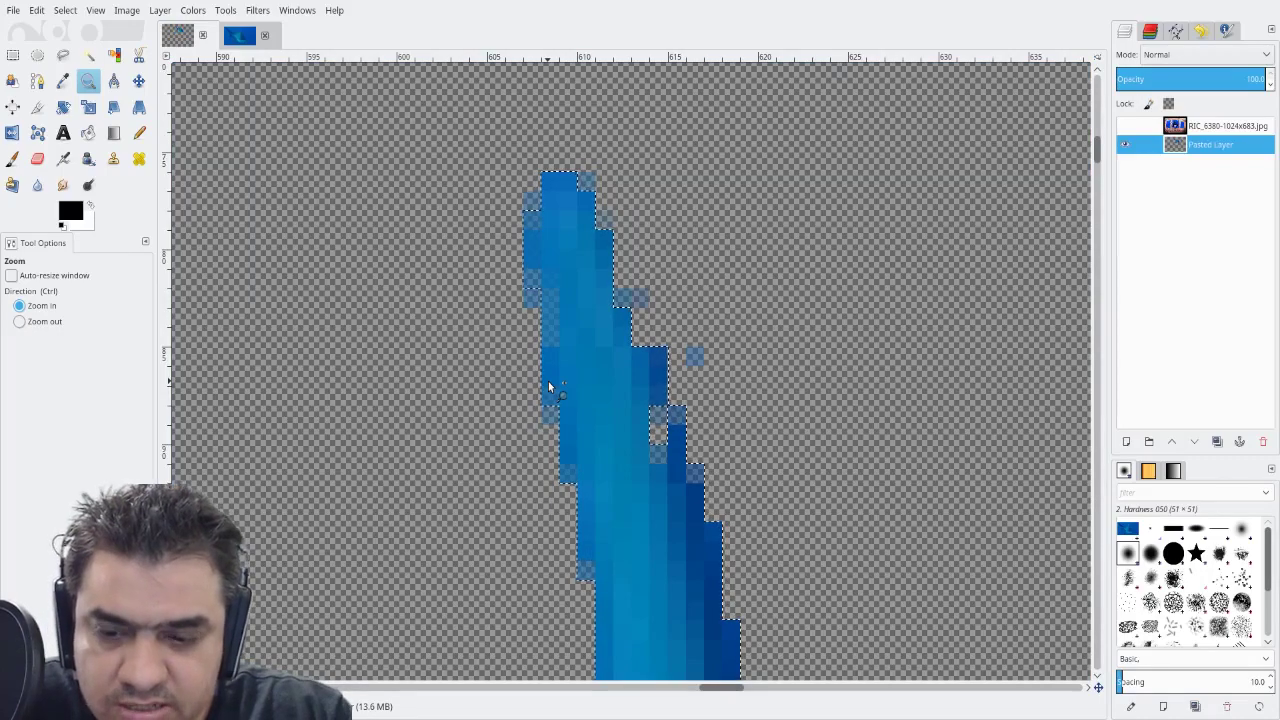
key(ctrl)
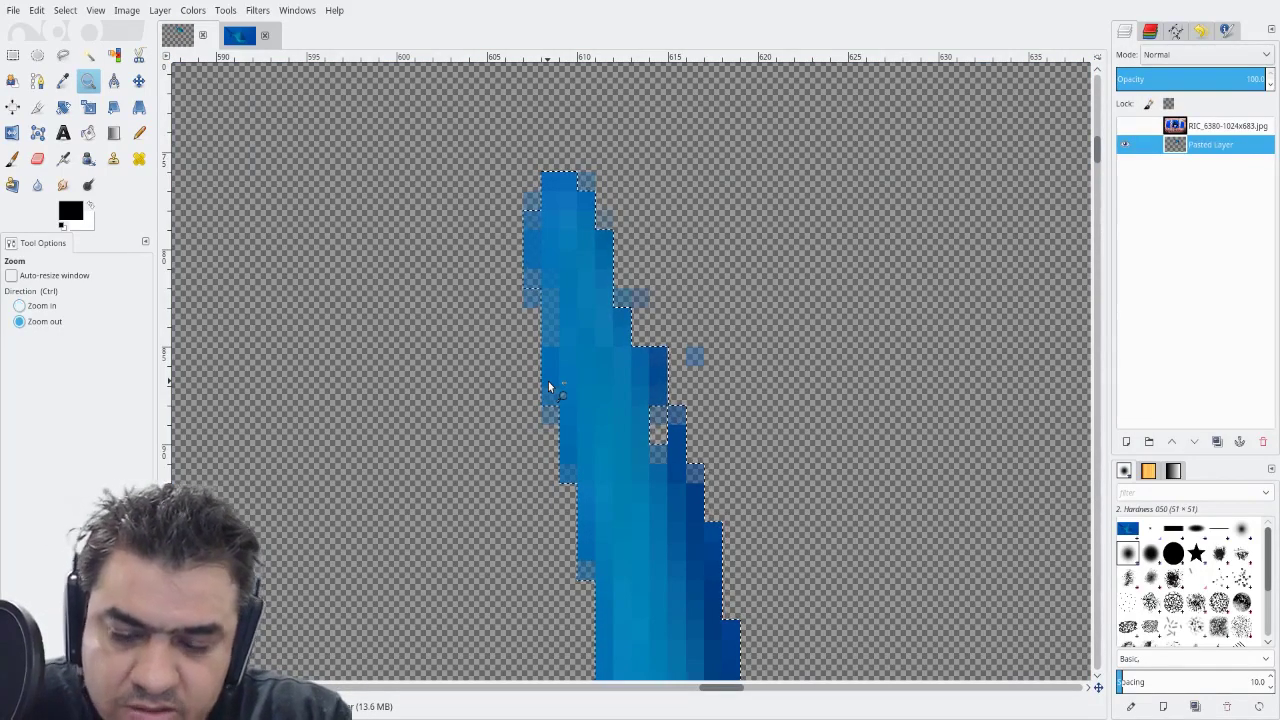
key(ctrl+z)
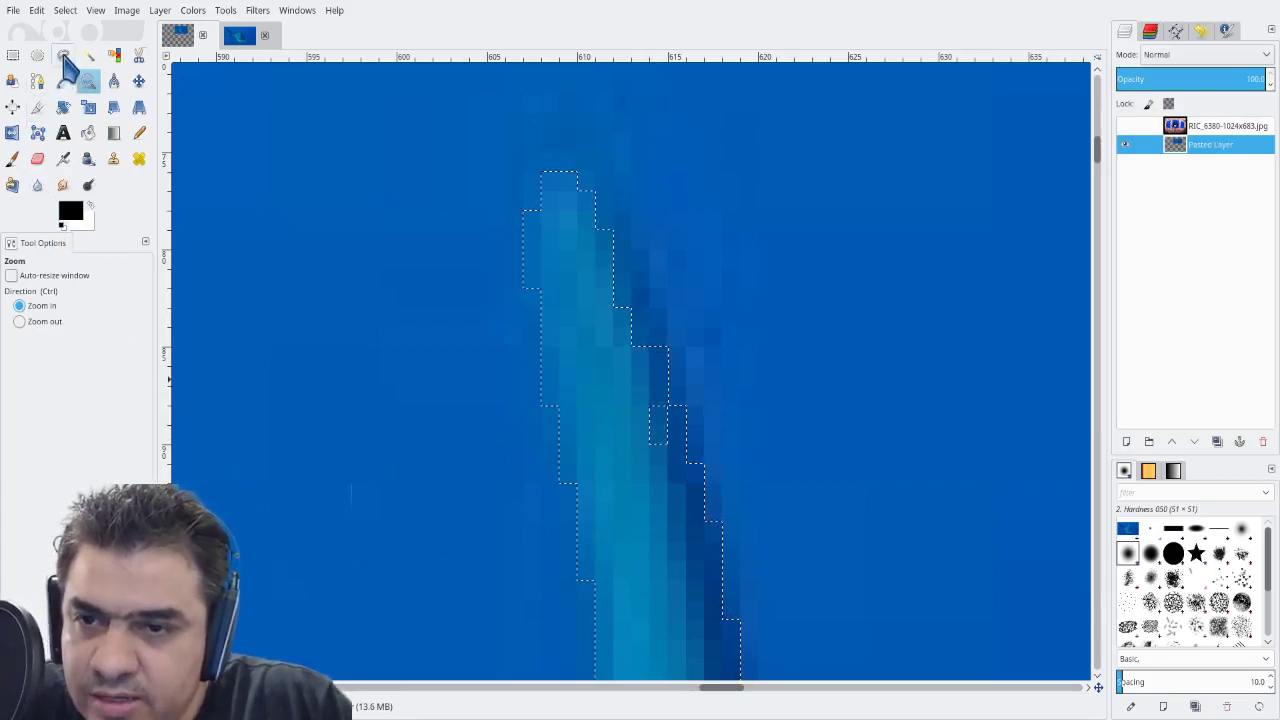
Subtract the dark edge of the dorsal fin's tip from the background selection with Free Select, and return the mode to replacing the selection
click(64, 55)
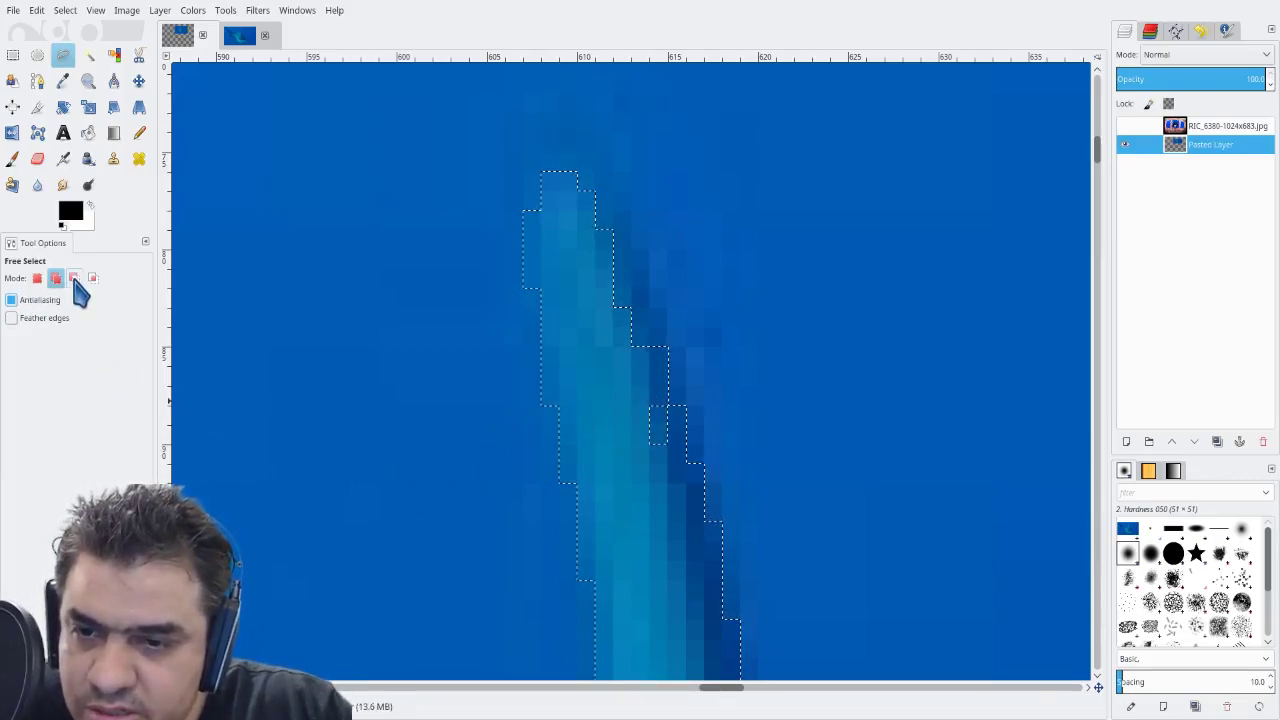
click(74, 279)
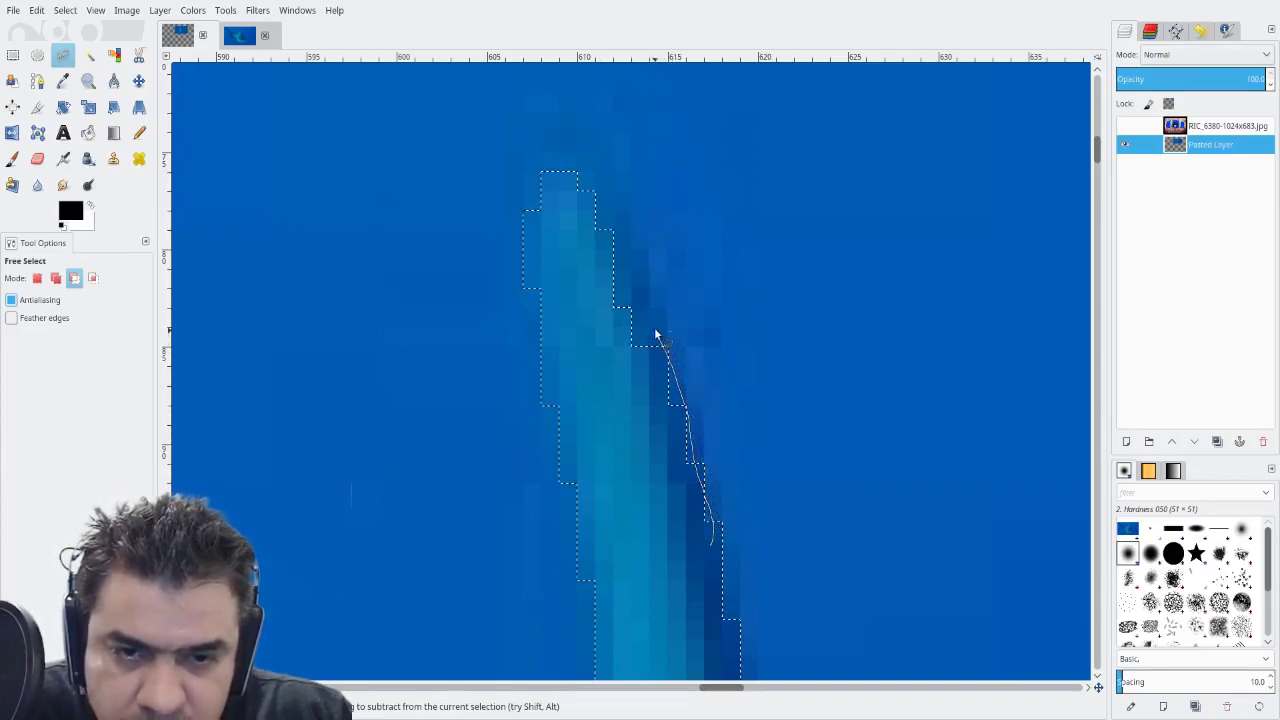
mouse_move(625, 275)
mouse_down()
mouse_move(611, 234)
mouse_move(578, 242)
mouse_up()
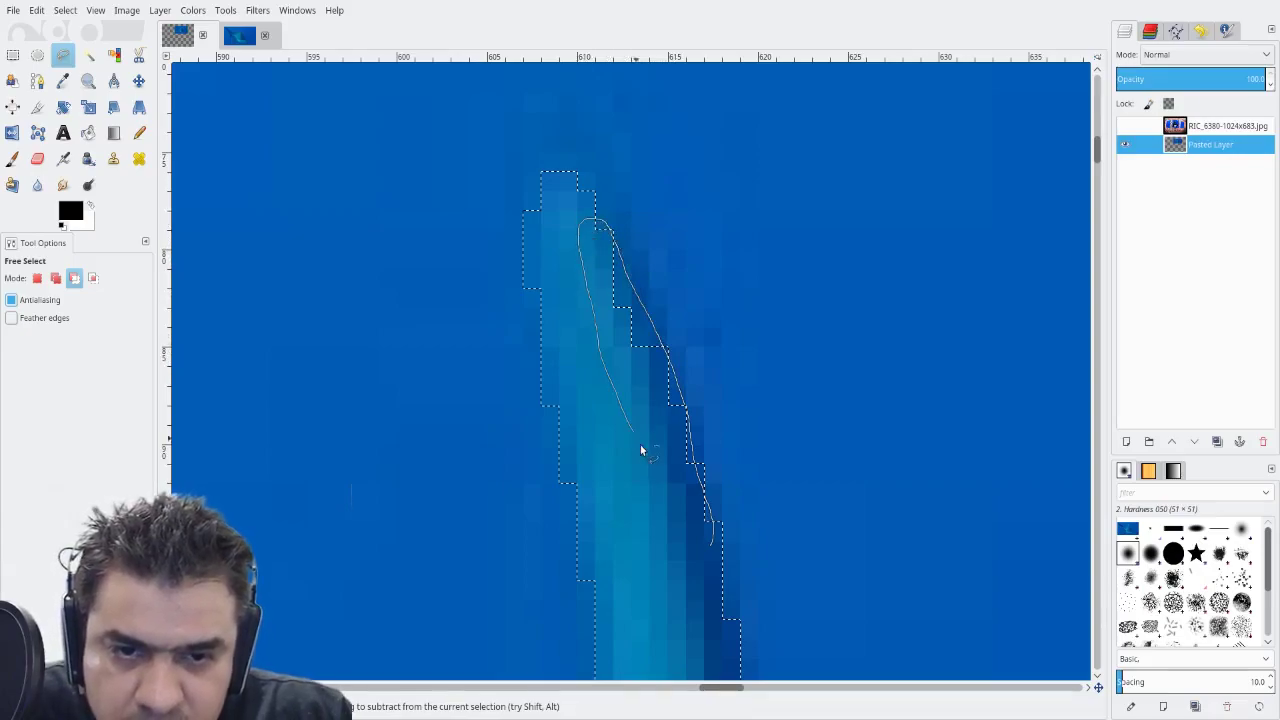
drag(695, 545, 708, 551)
key(Return)
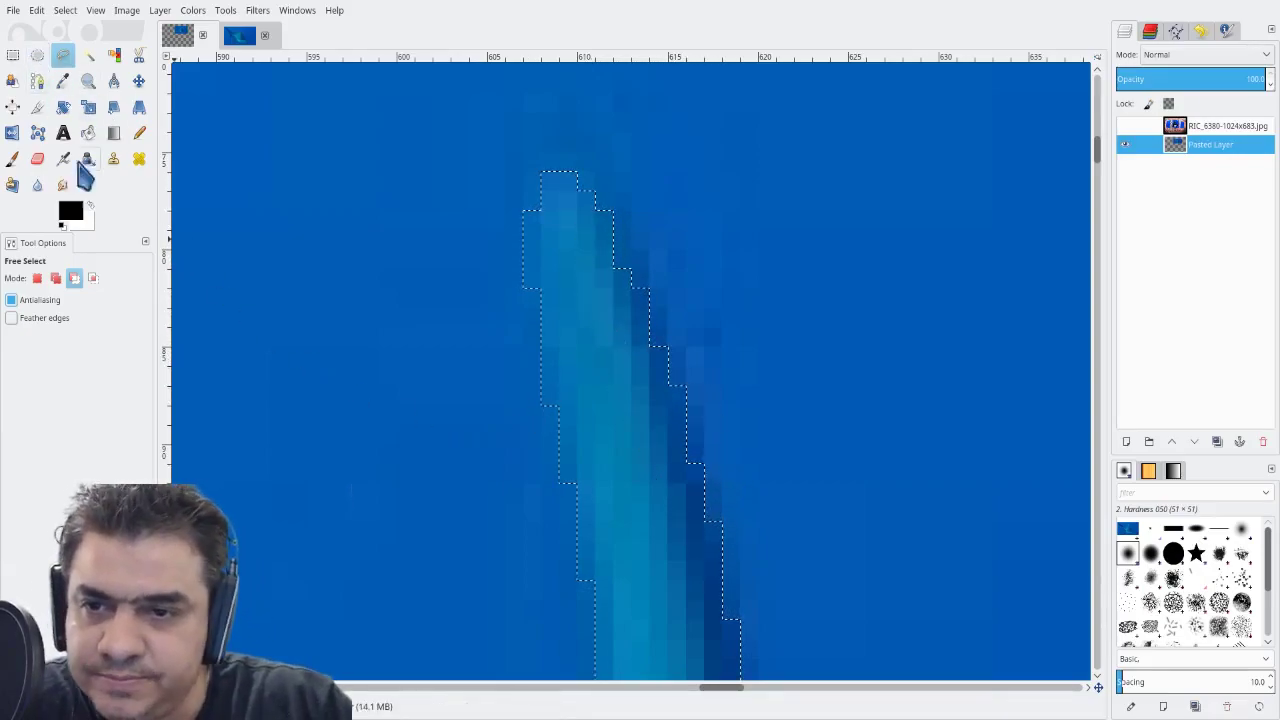
click(37, 278)
click(13, 56)
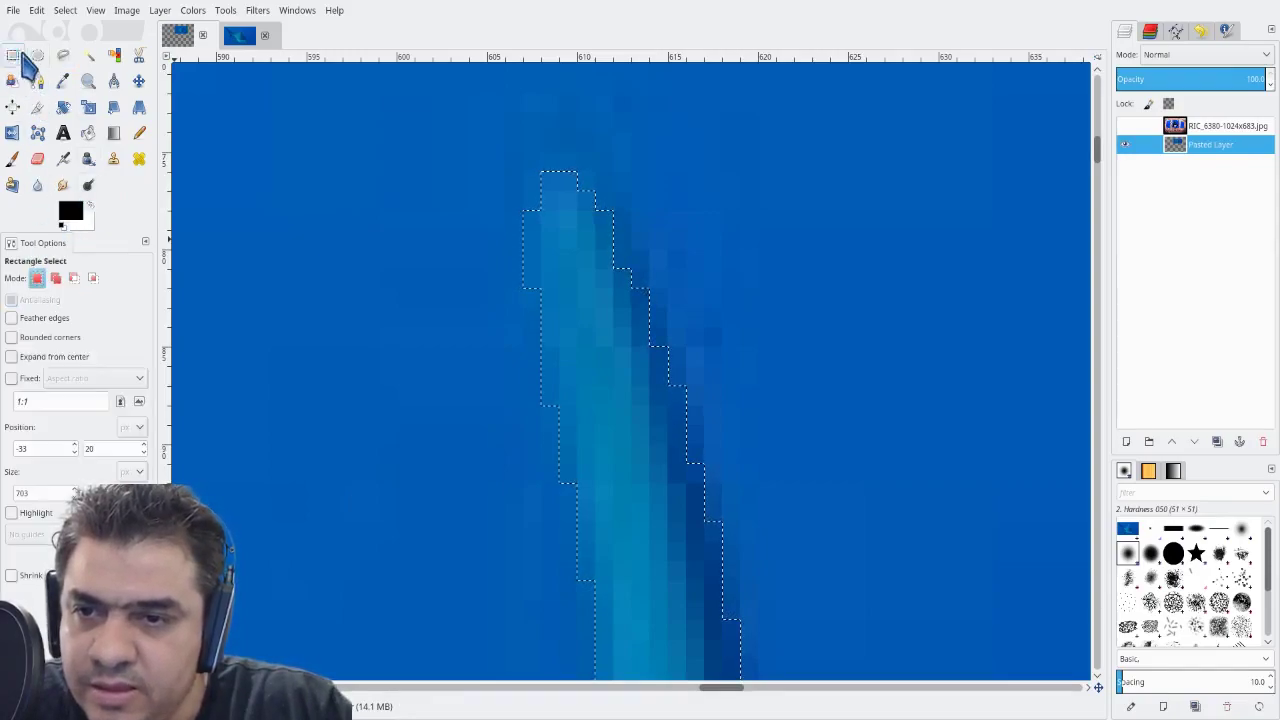
Delete the selected blue background around the whole shark after checking the selection outline
click(88, 82)
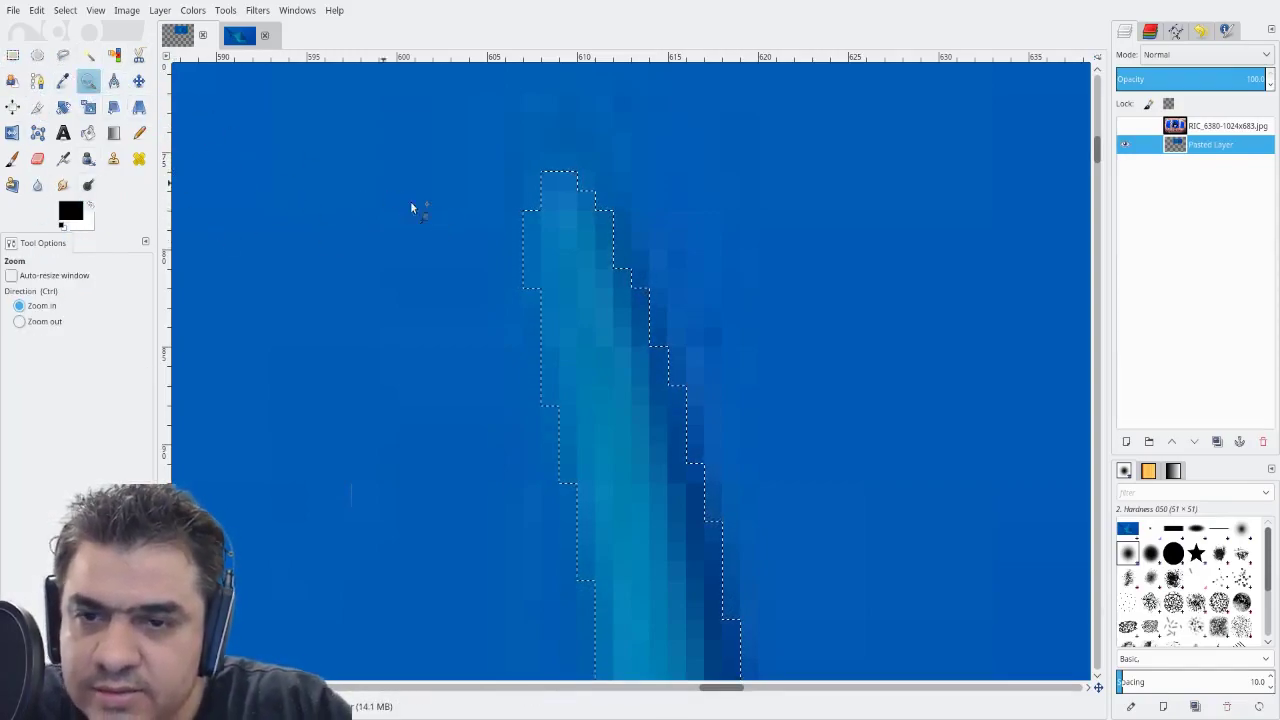
ctrl+click(509, 317)
ctrl+click(505, 330)
ctrl+click(506, 374)
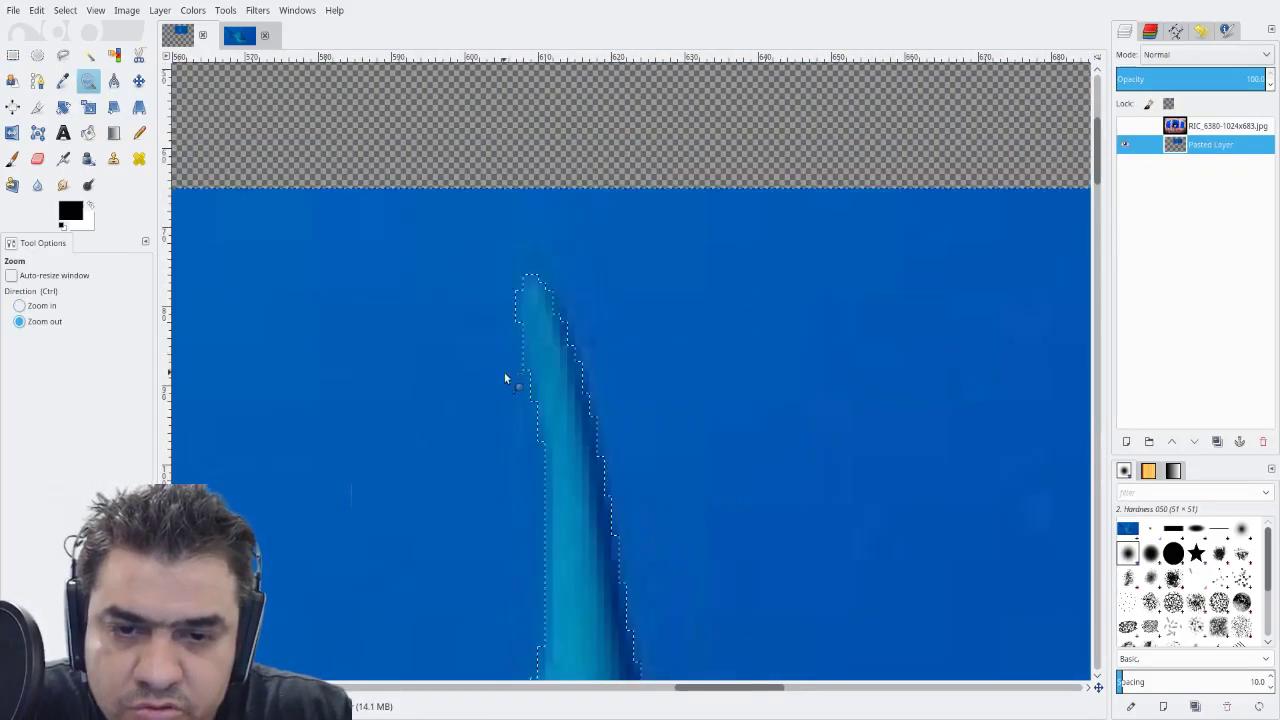
ctrl+click(495, 463)
ctrl+click(499, 440)
ctrl+click(504, 438)
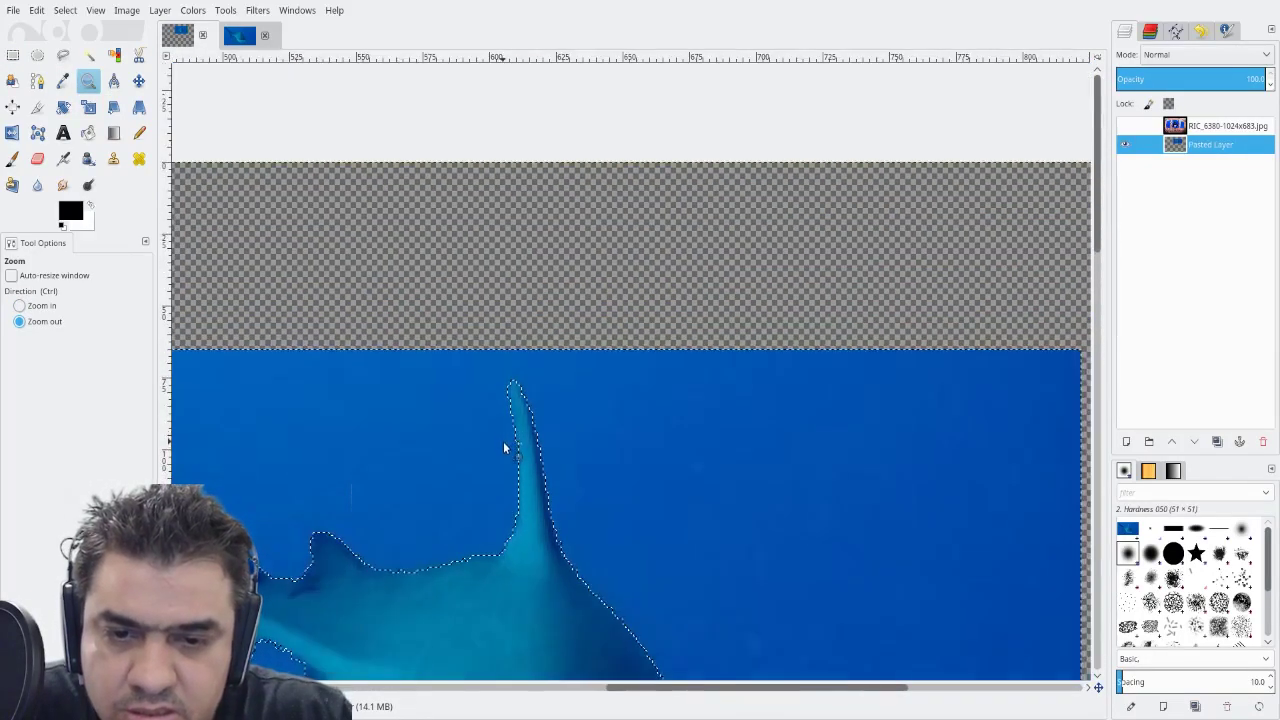
ctrl+click(504, 438)
ctrl+click(501, 618)
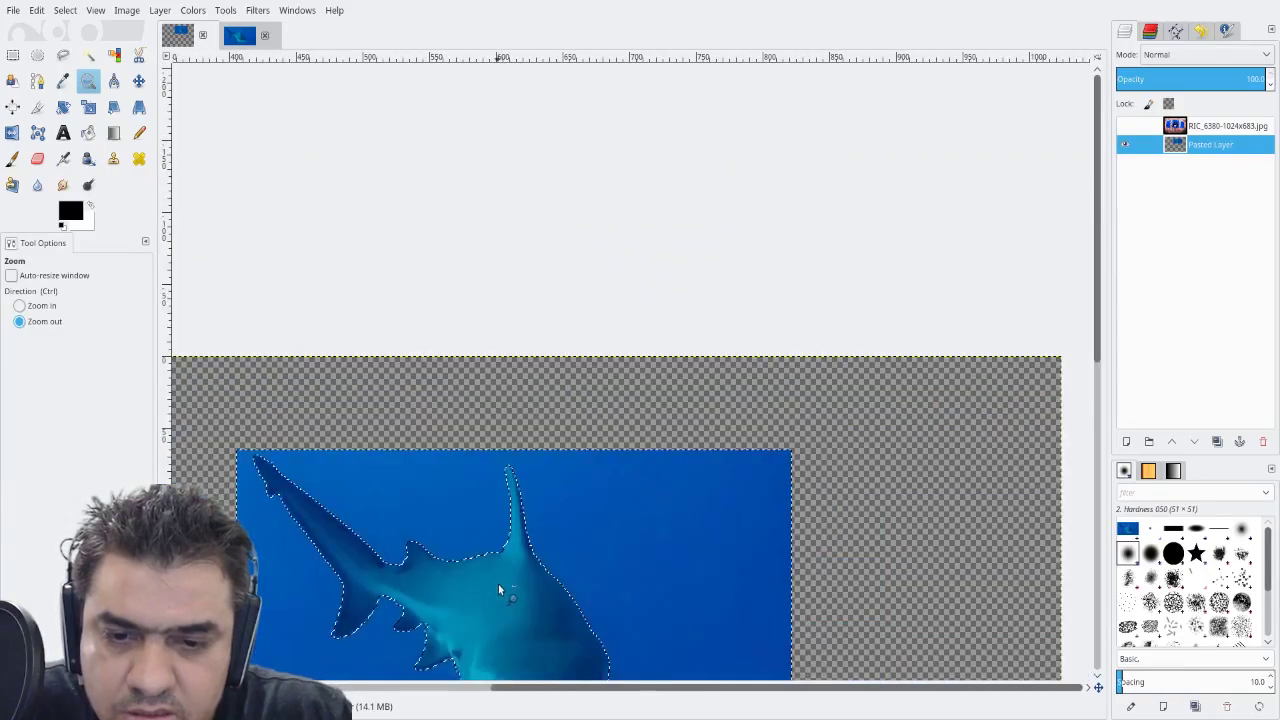
drag(505, 458, 566, 257)
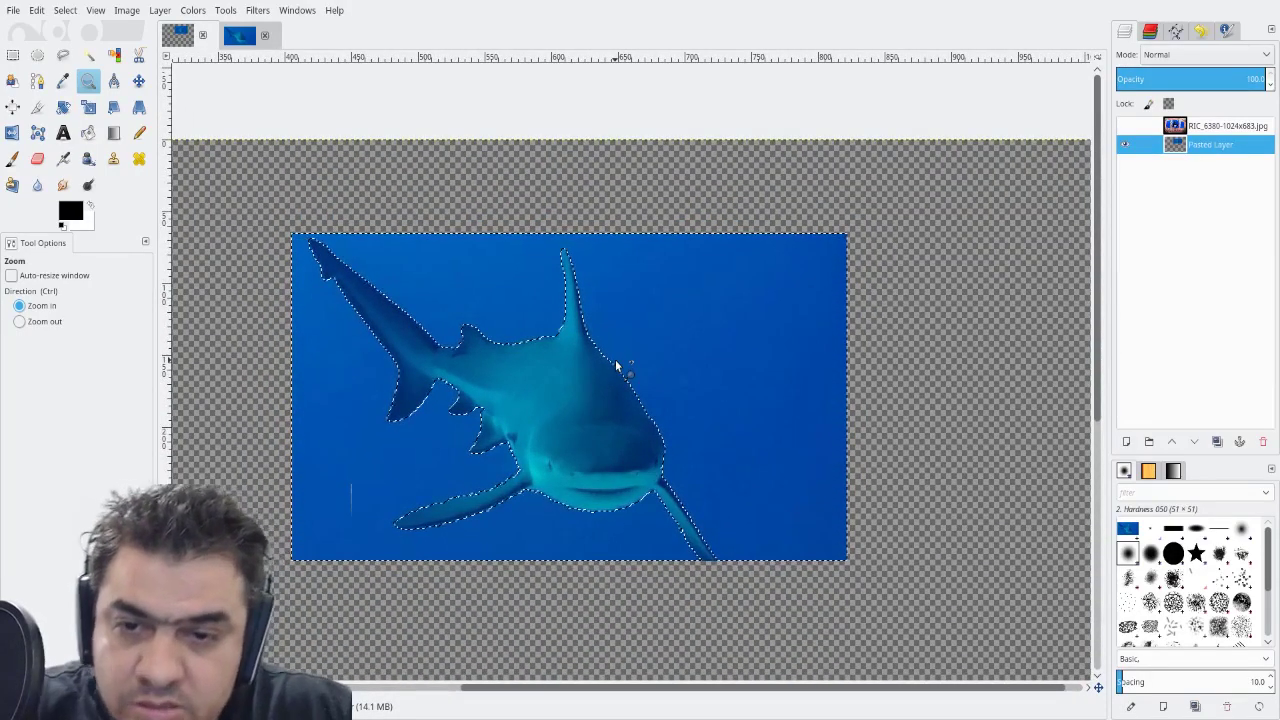
click(508, 351)
click(518, 350)
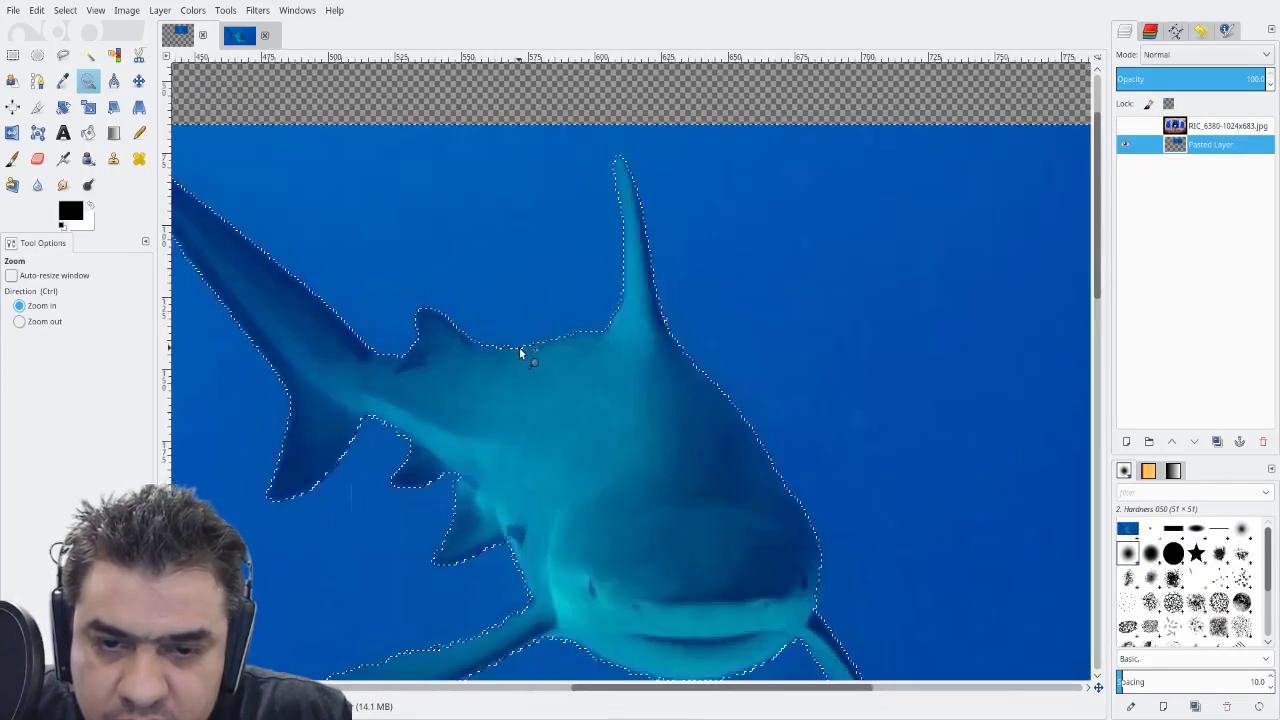
click(531, 348)
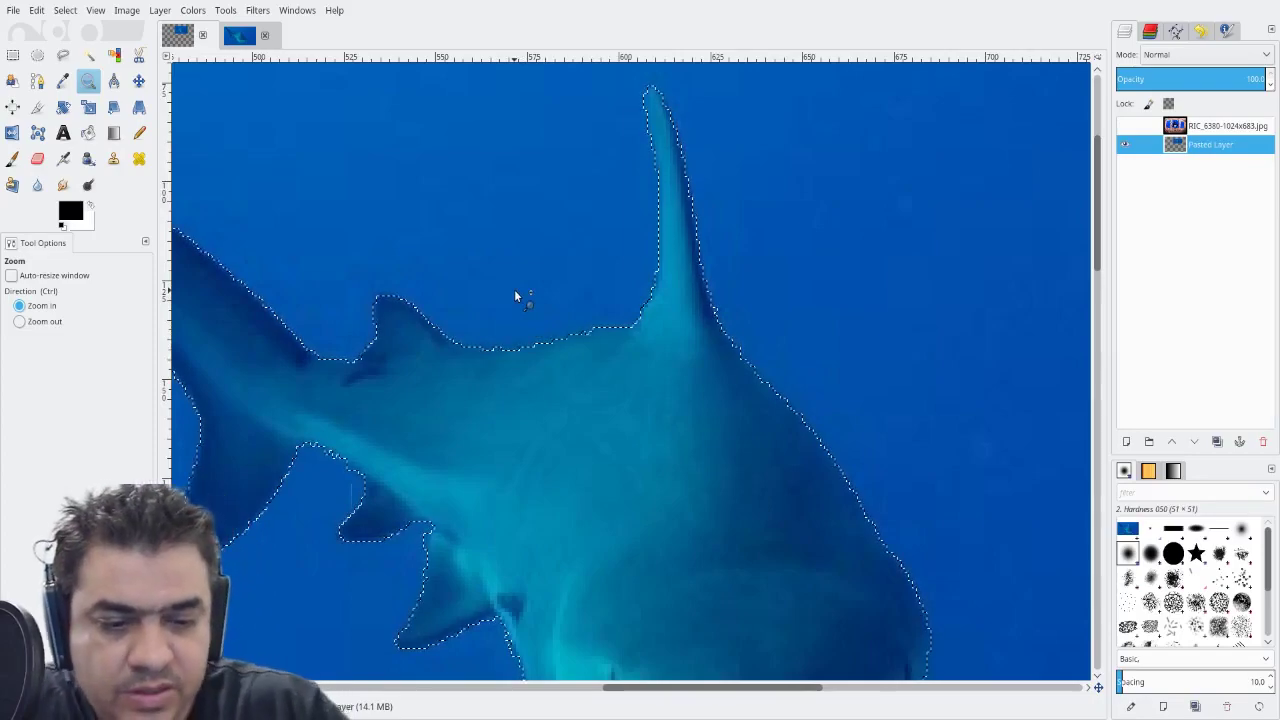
key(Delete)
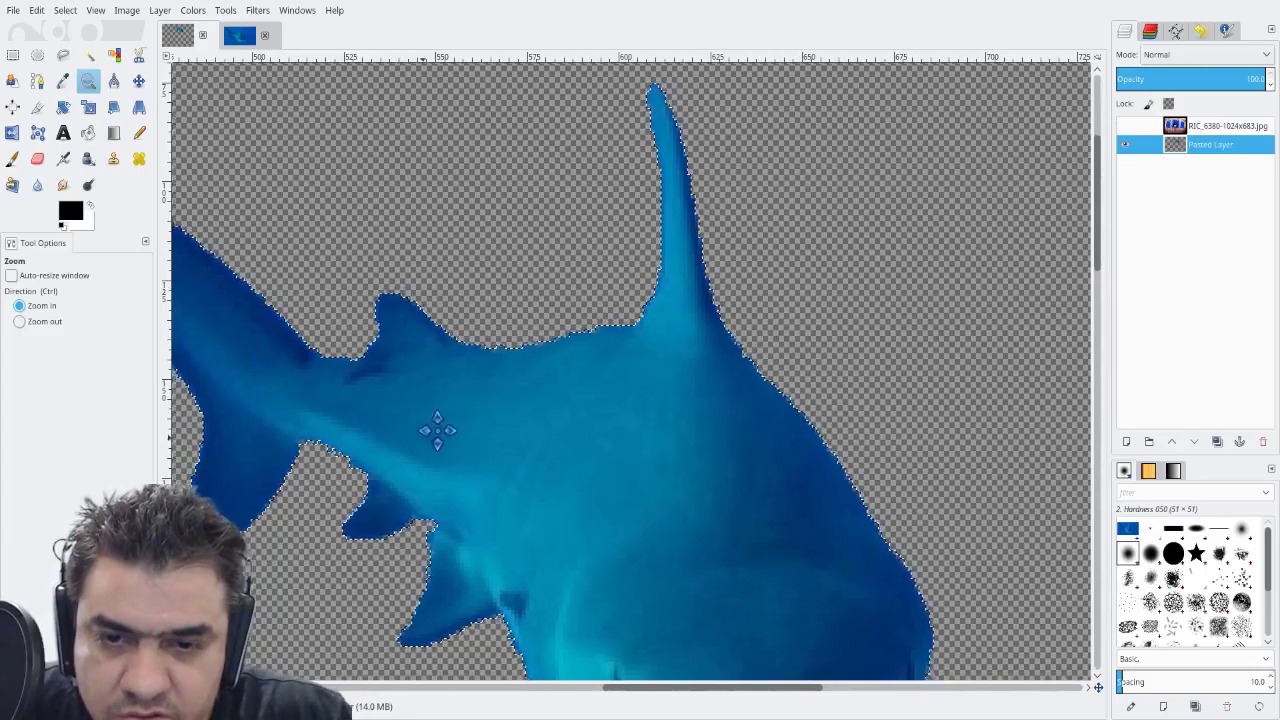
Examine the edges of the cut-out shark from the tail to the fins and its overall shape
drag(437, 430, 519, 287)
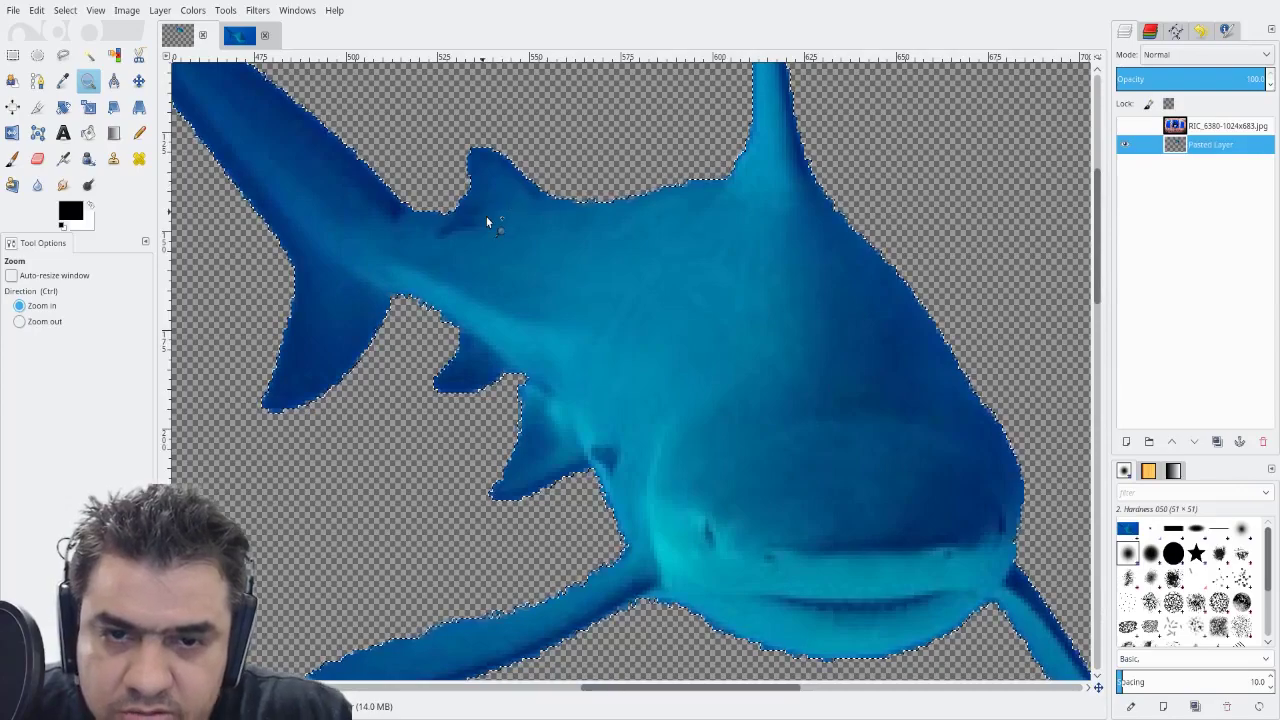
drag(517, 286, 651, 423)
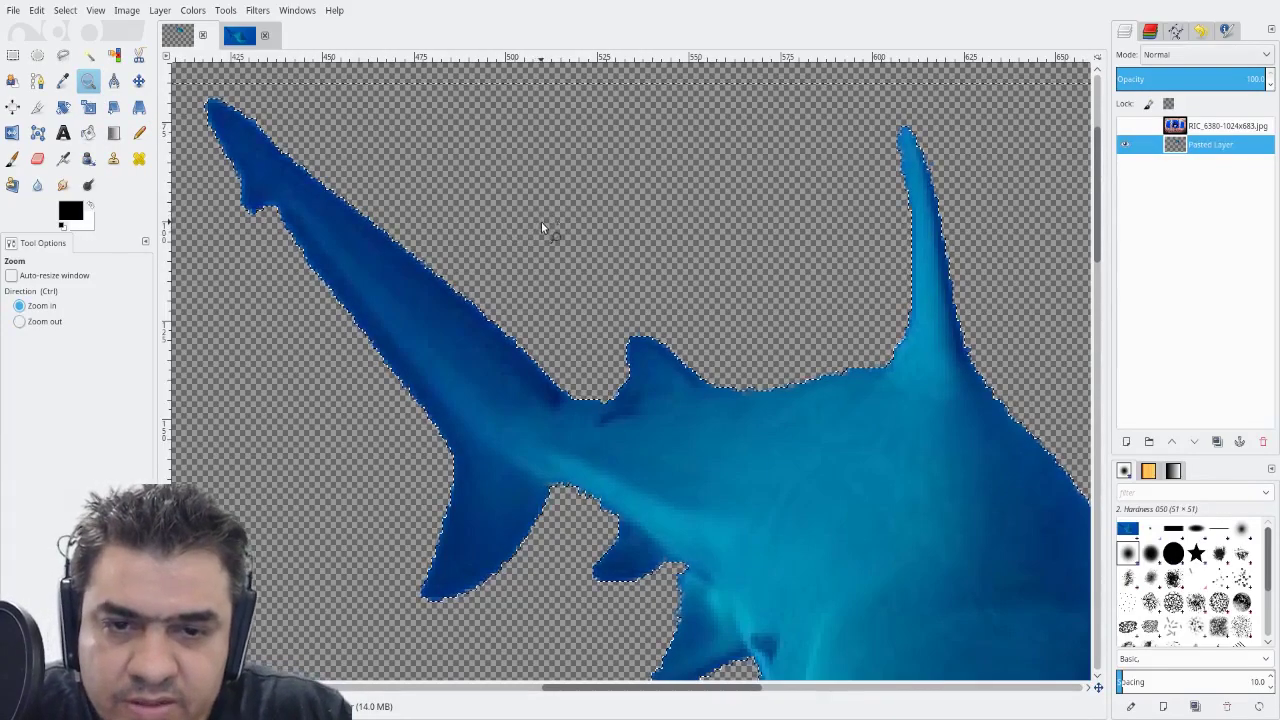
click(553, 244)
click(556, 248)
click(566, 240)
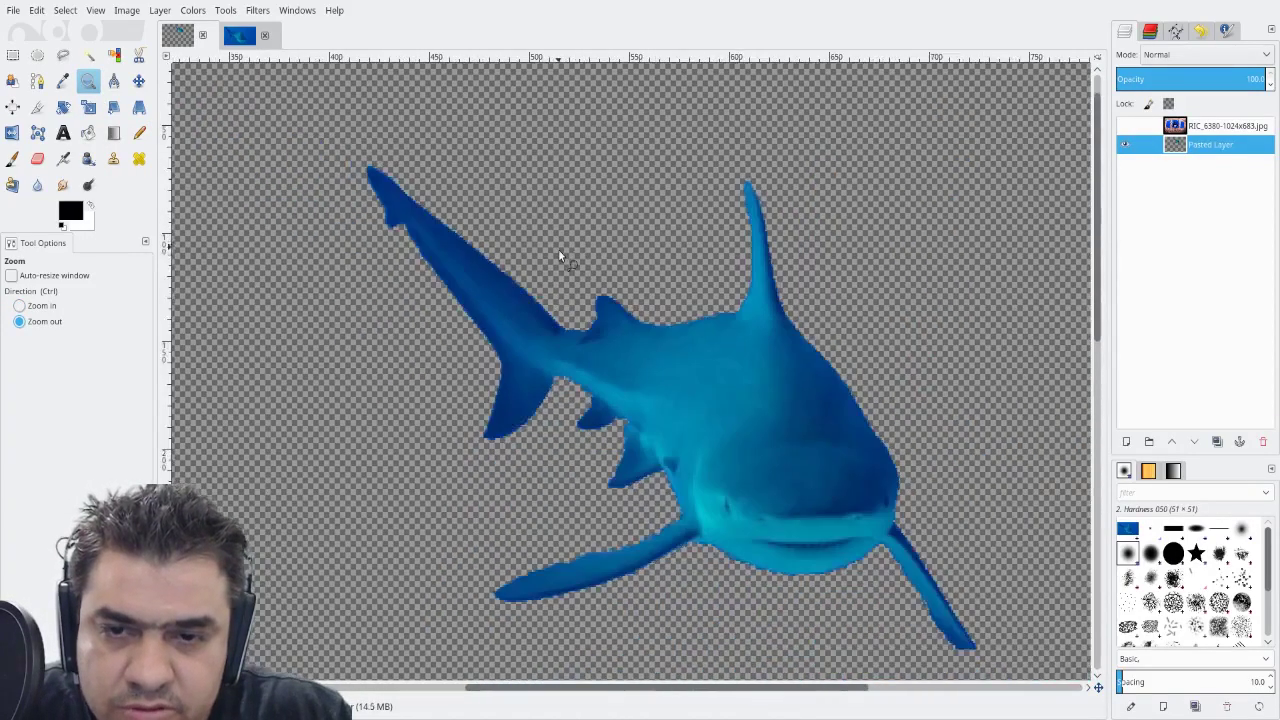
click(600, 228)
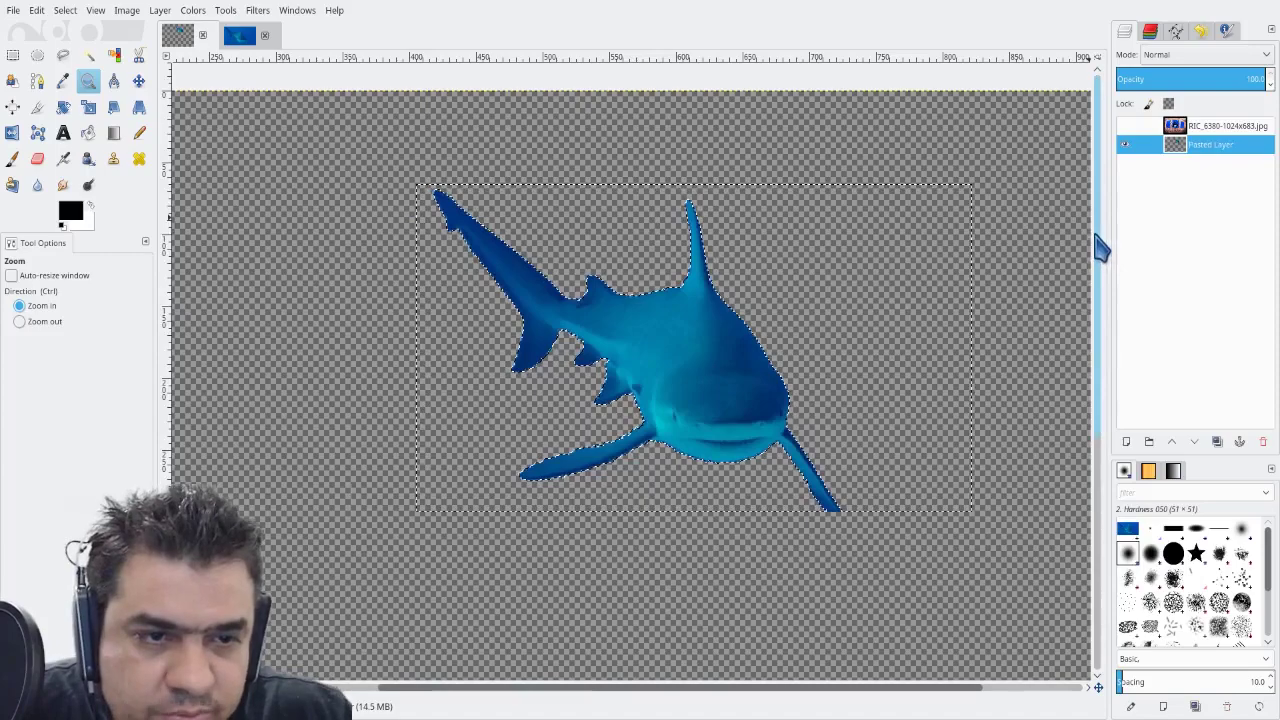
drag(1088, 238, 1098, 266)
drag(1098, 181, 1098, 143)
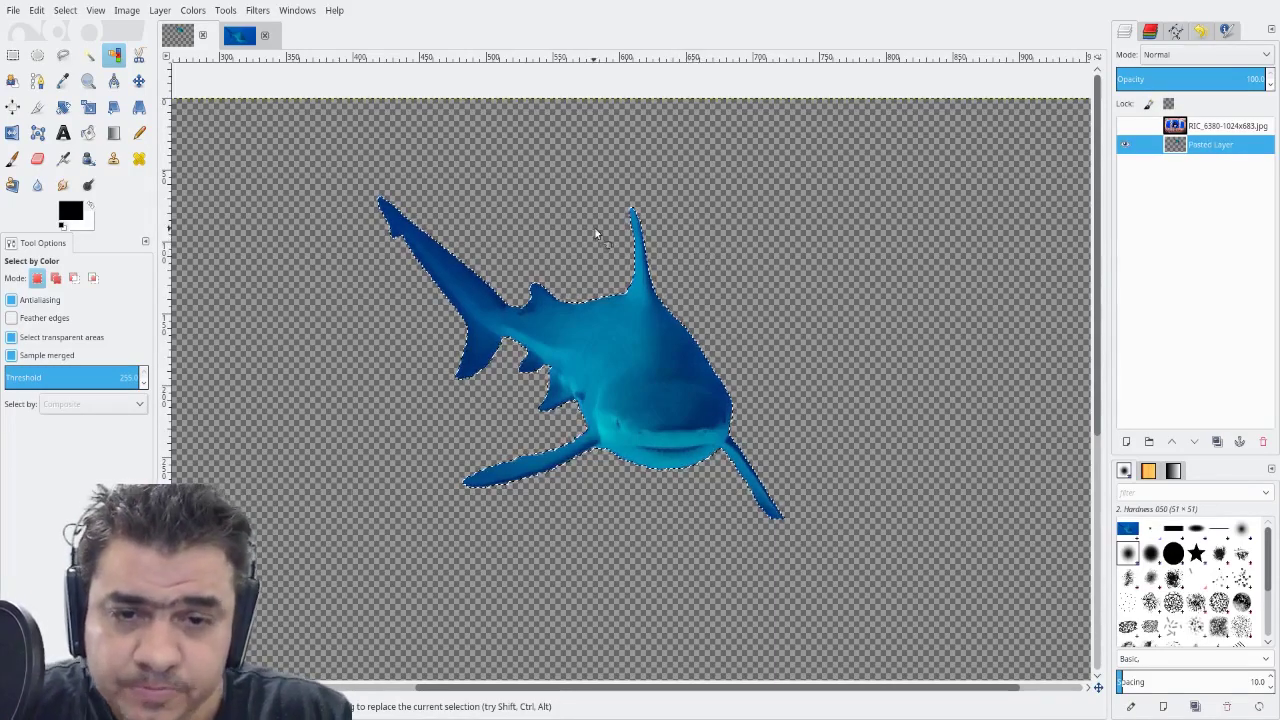
Clear the selection and select the shark using Select by Color at a threshold of 255
key(shift+ctrl+a)
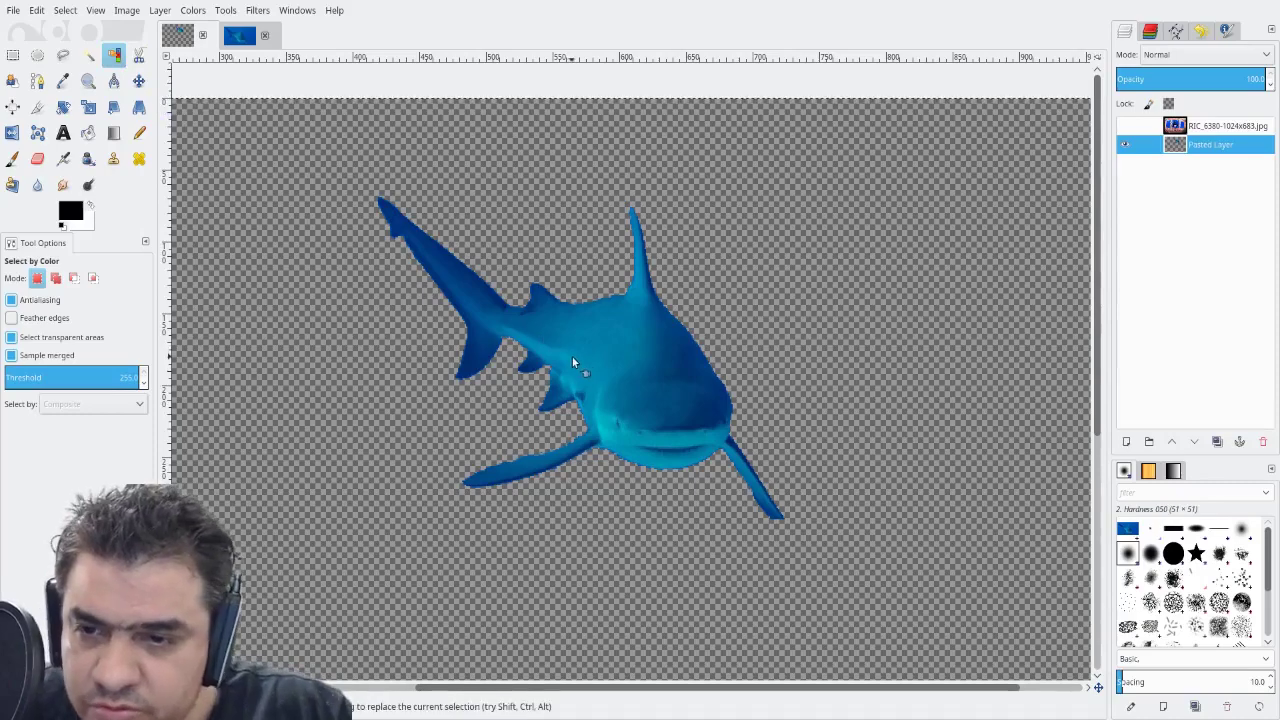
click(592, 372)
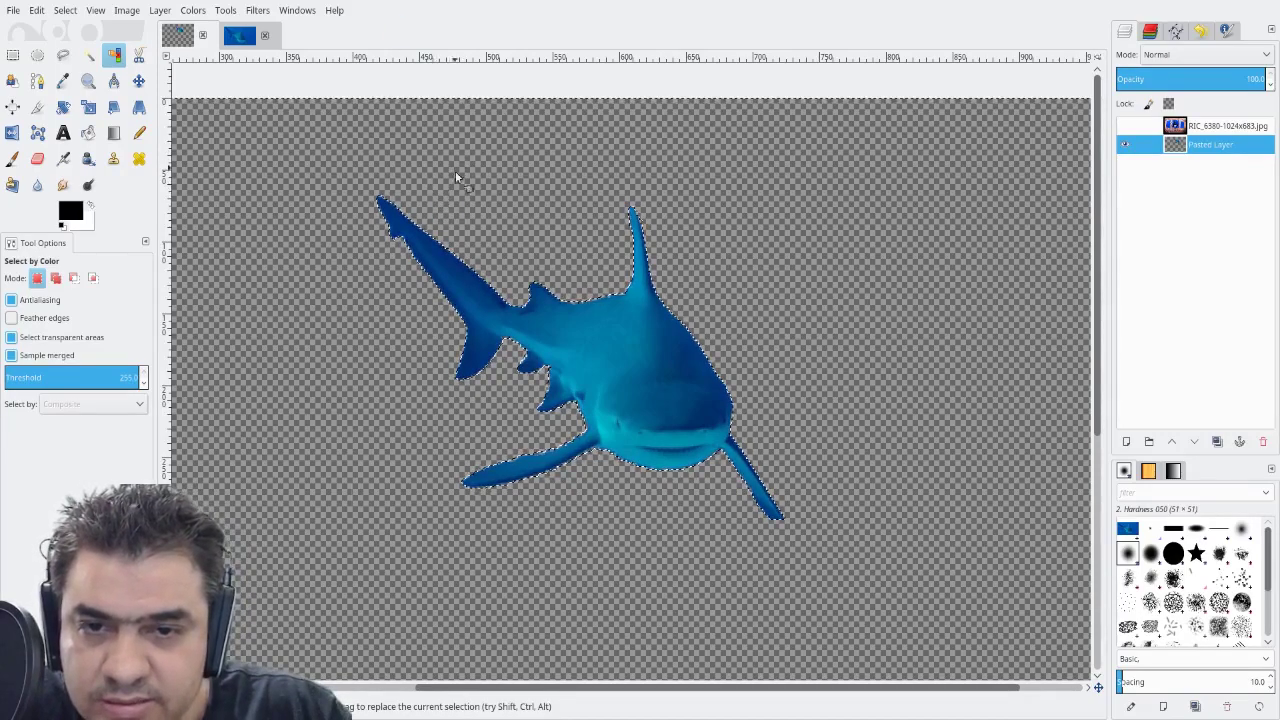
Paint a black test stroke behind the shark's tail with the Paintbrush at size 40.73 and the selection inverted, and undo it
click(13, 159)
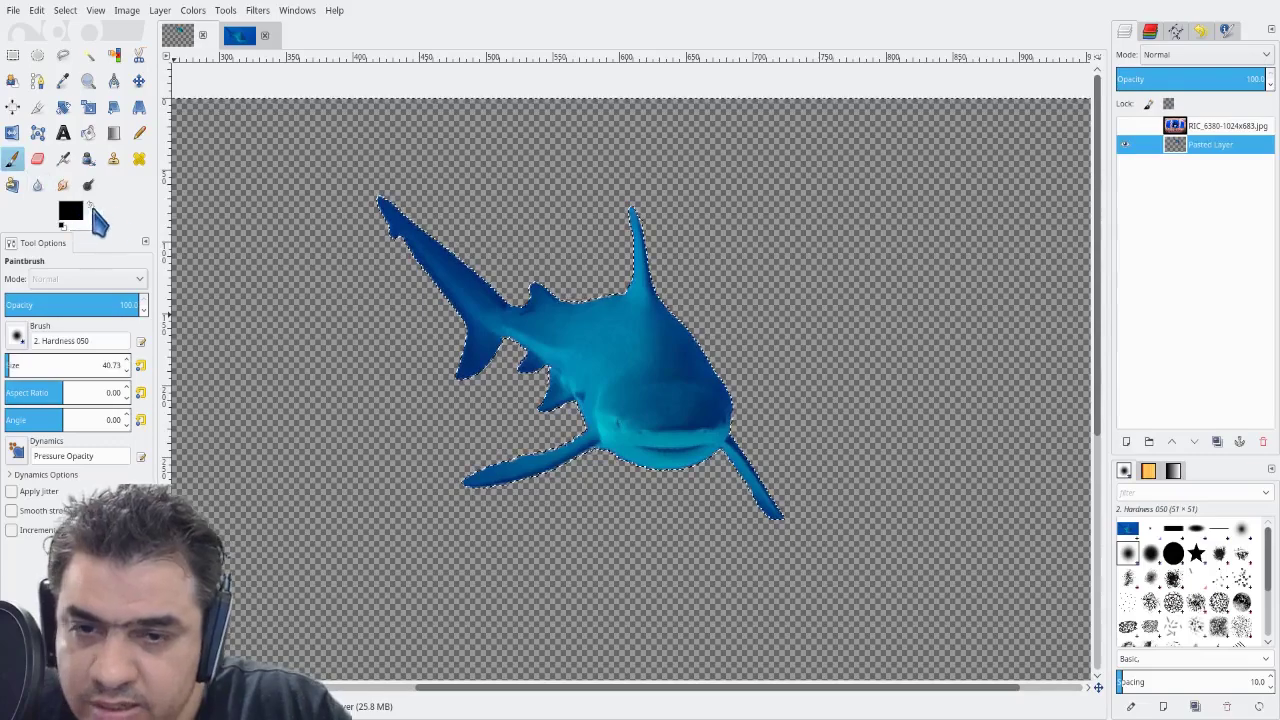
drag(326, 375, 540, 153)
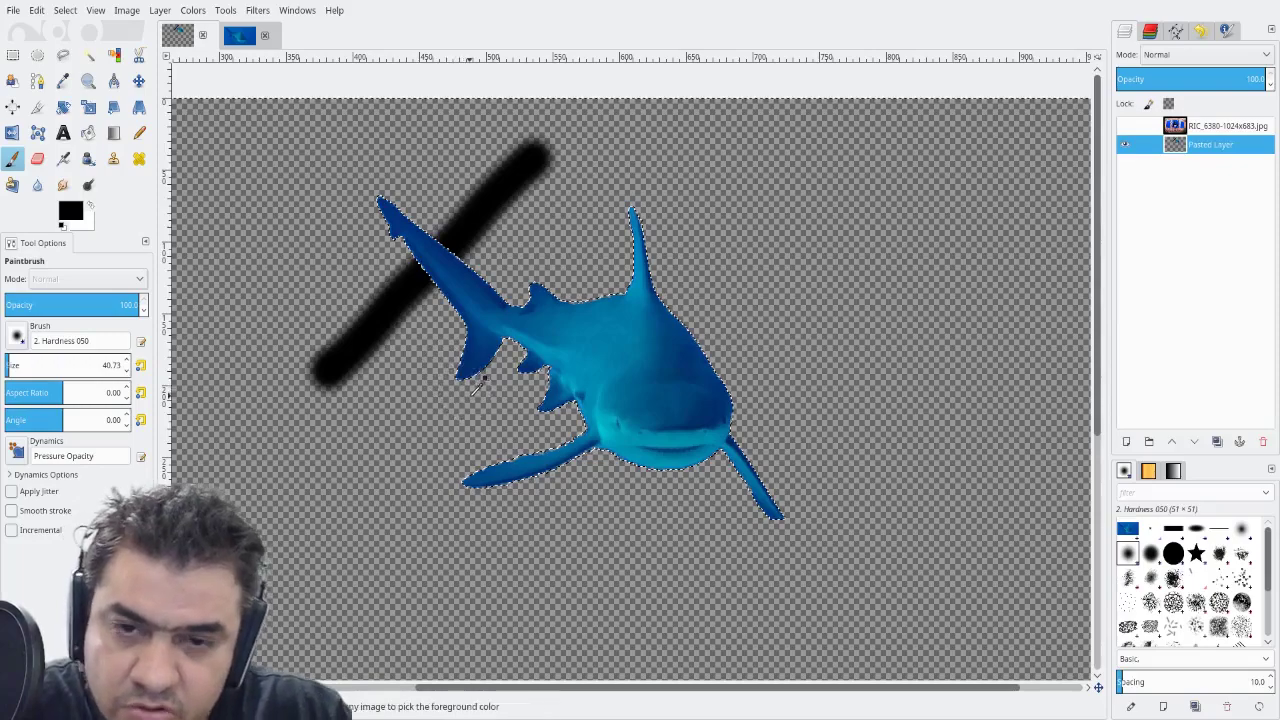
key(ctrl+z)
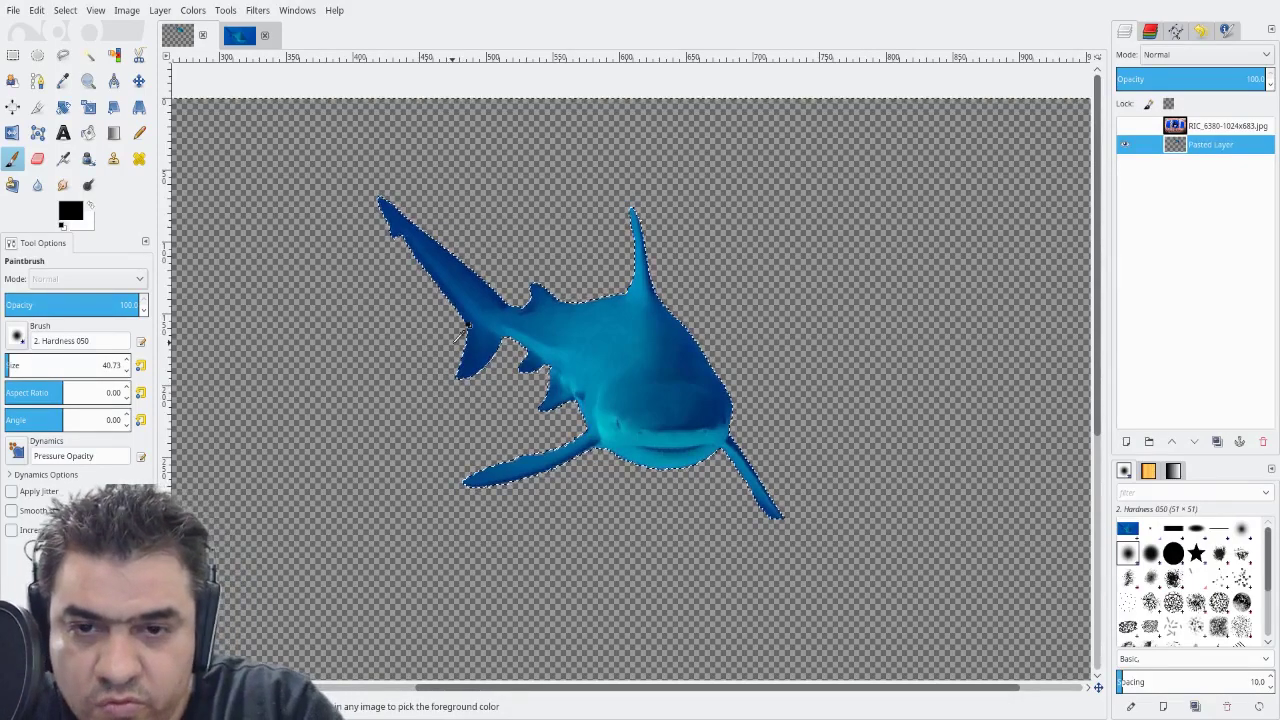
Paint black test strokes across the shark's tail and body within the shark selection, and undo them
drag(363, 352, 511, 183)
drag(534, 229, 596, 470)
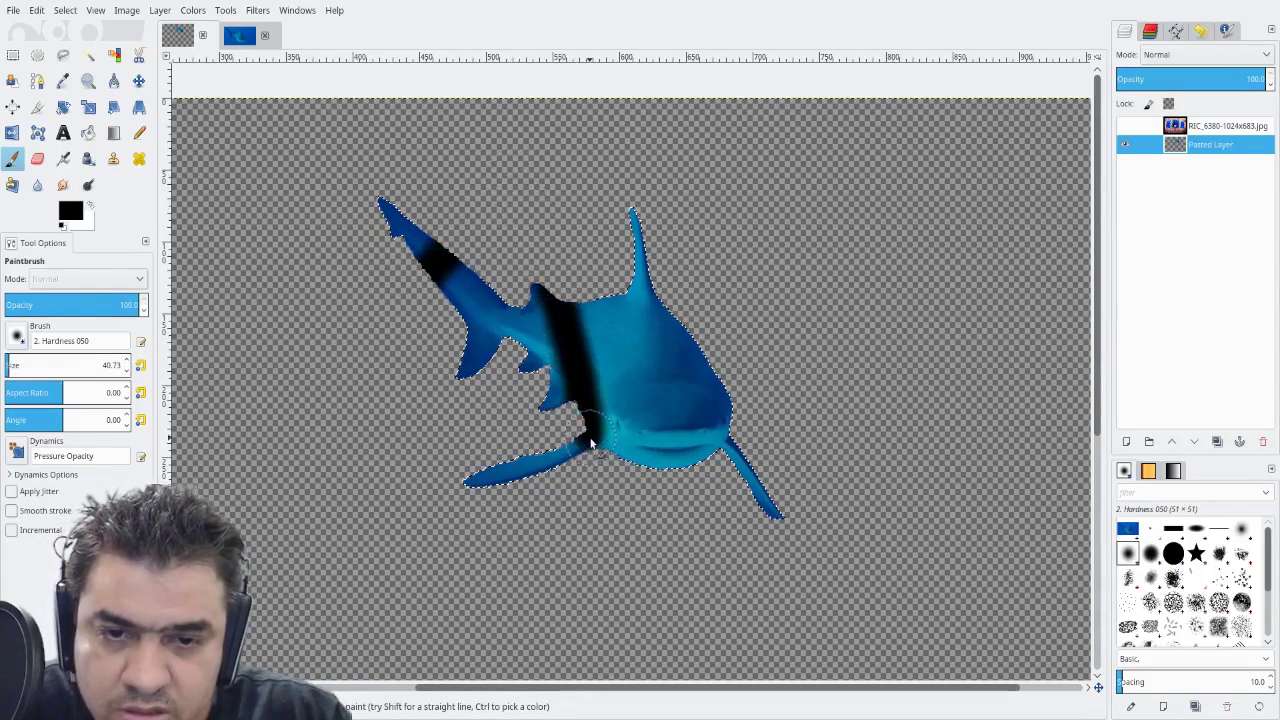
mouse_move(665, 258)
mouse_down()
mouse_move(651, 349)
mouse_move(696, 329)
mouse_move(724, 384)
mouse_move(743, 495)
mouse_move(799, 521)
mouse_move(576, 426)
mouse_move(532, 275)
mouse_up()
key(ctrl+z)
key(ctrl+z)
key(ctrl+z)
key(ctrl+z)
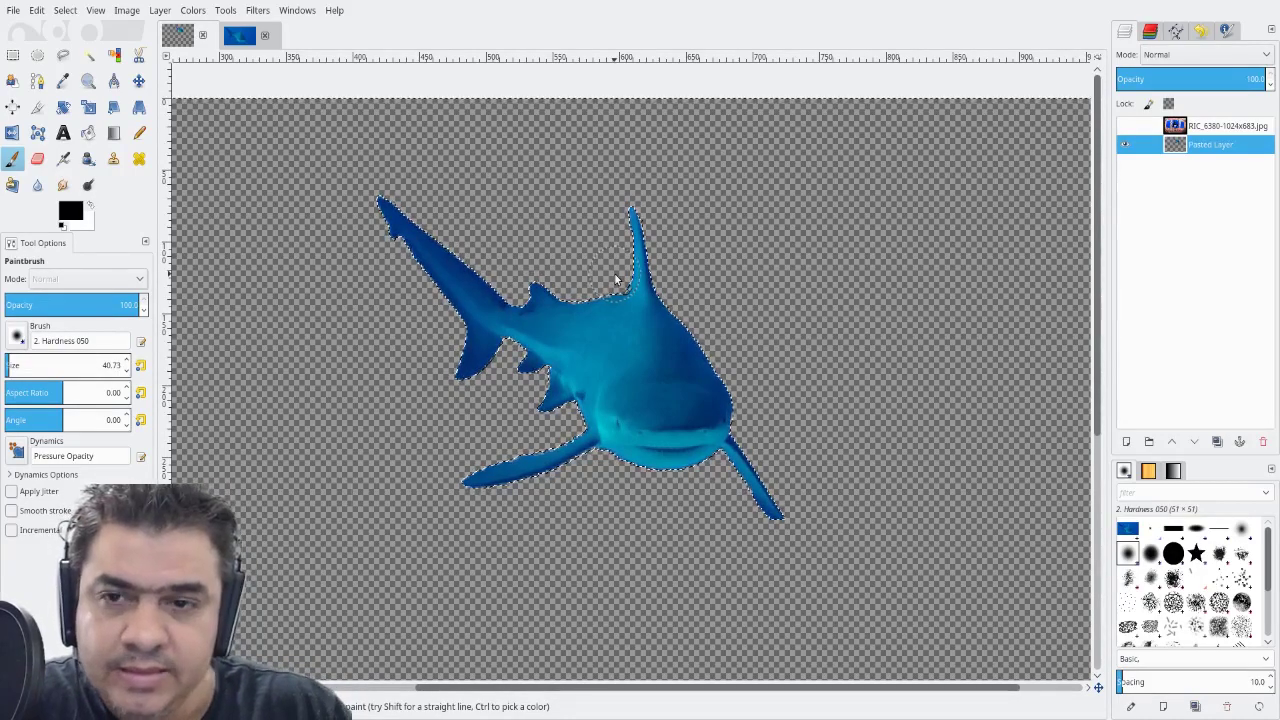
click(1125, 126)
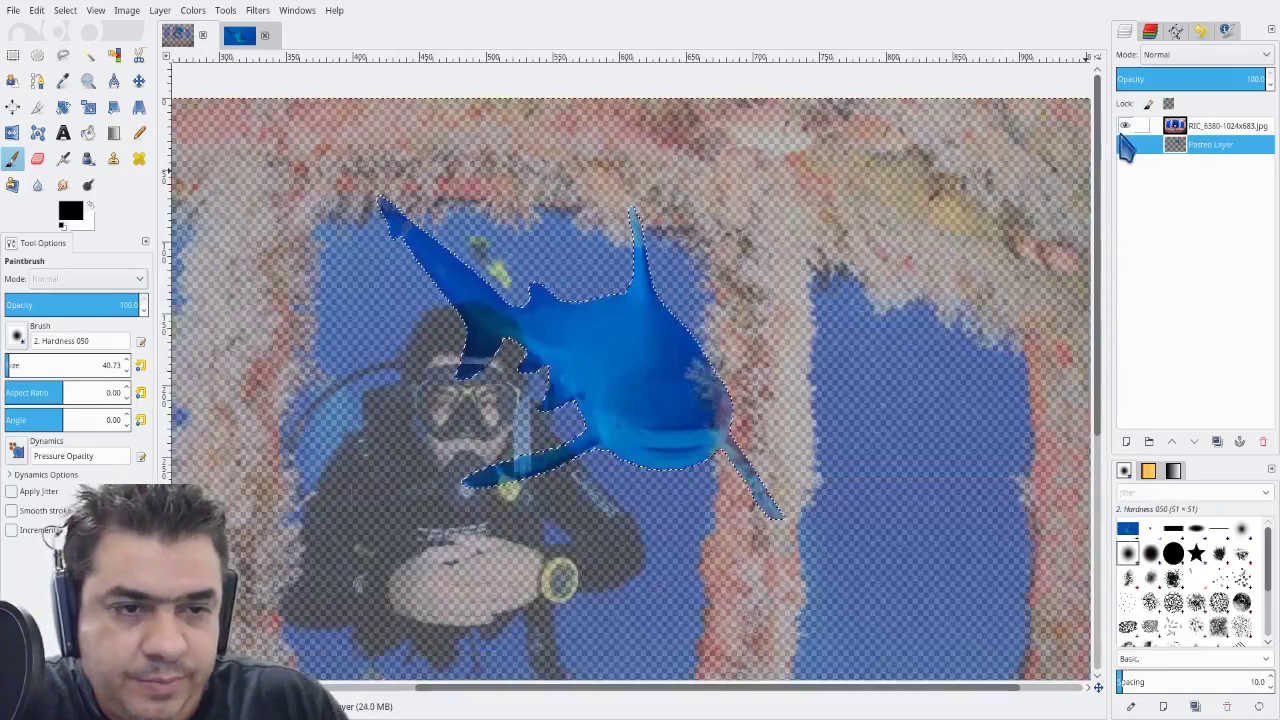
click(1125, 126)
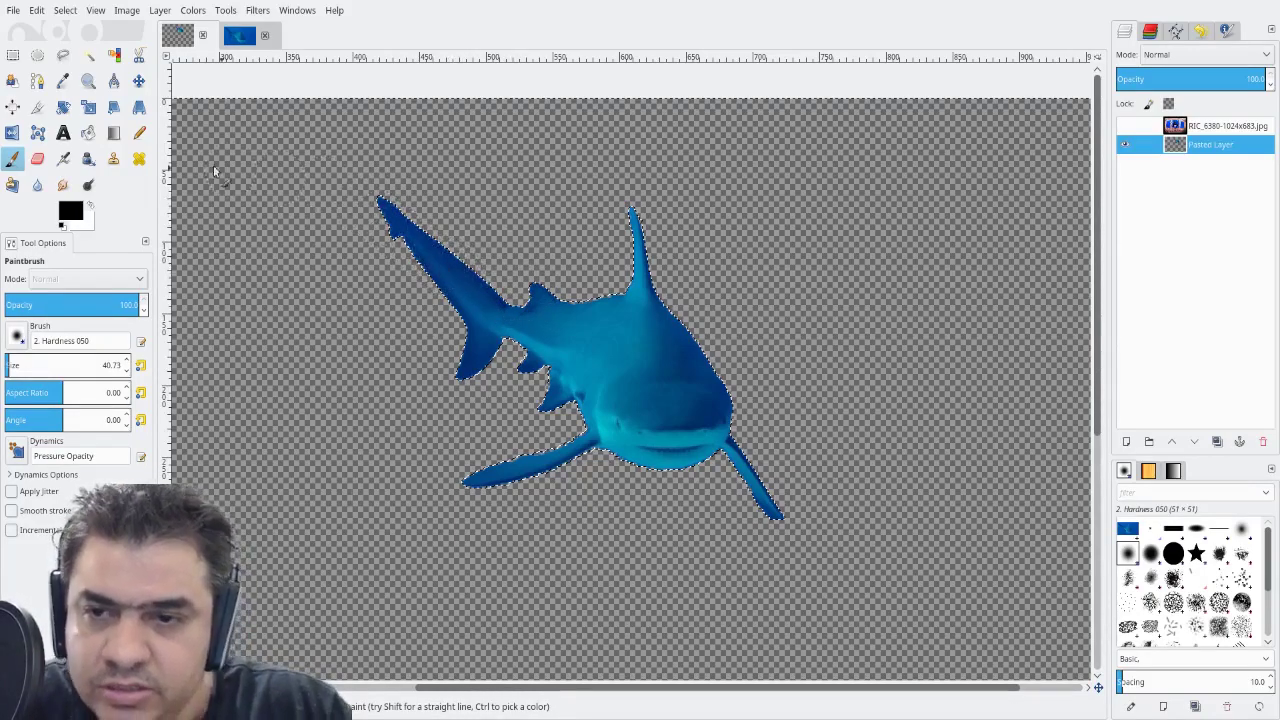
Paint a black test stroke behind the tip of the shark's tail with the Paintbrush at size 40.73, and undo it
click(88, 81)
drag(361, 177, 460, 276)
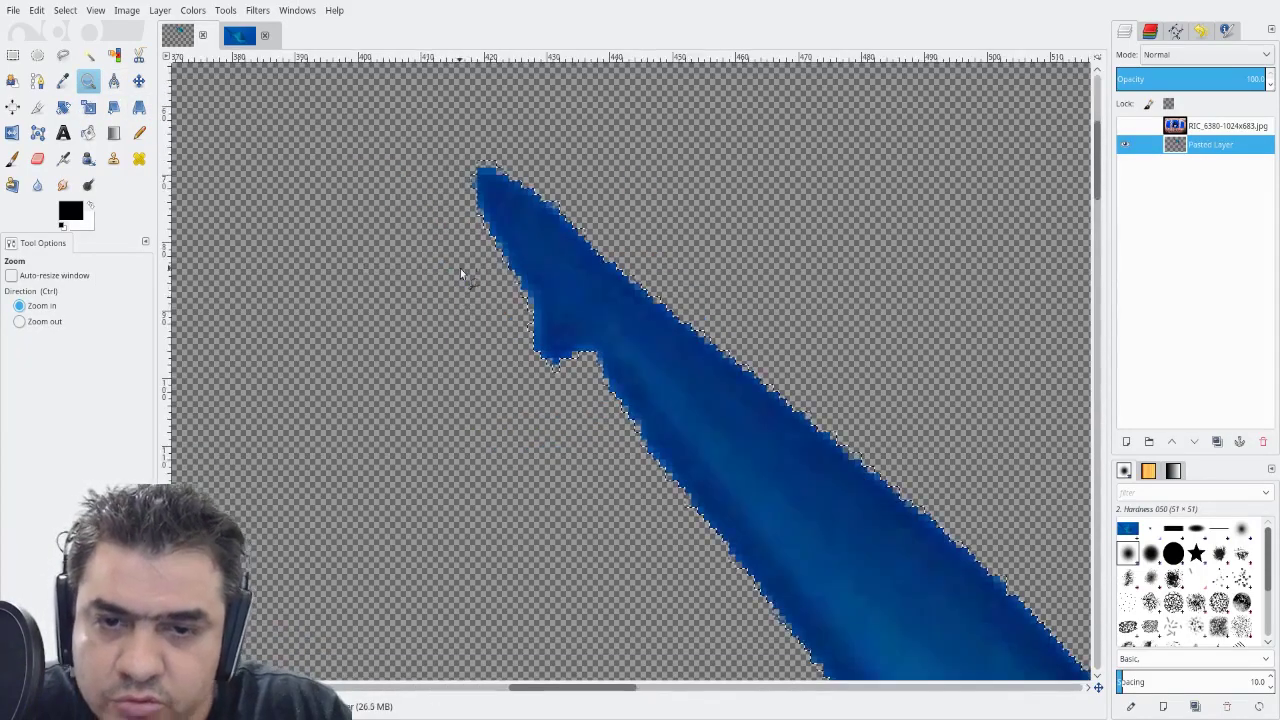
click(13, 158)
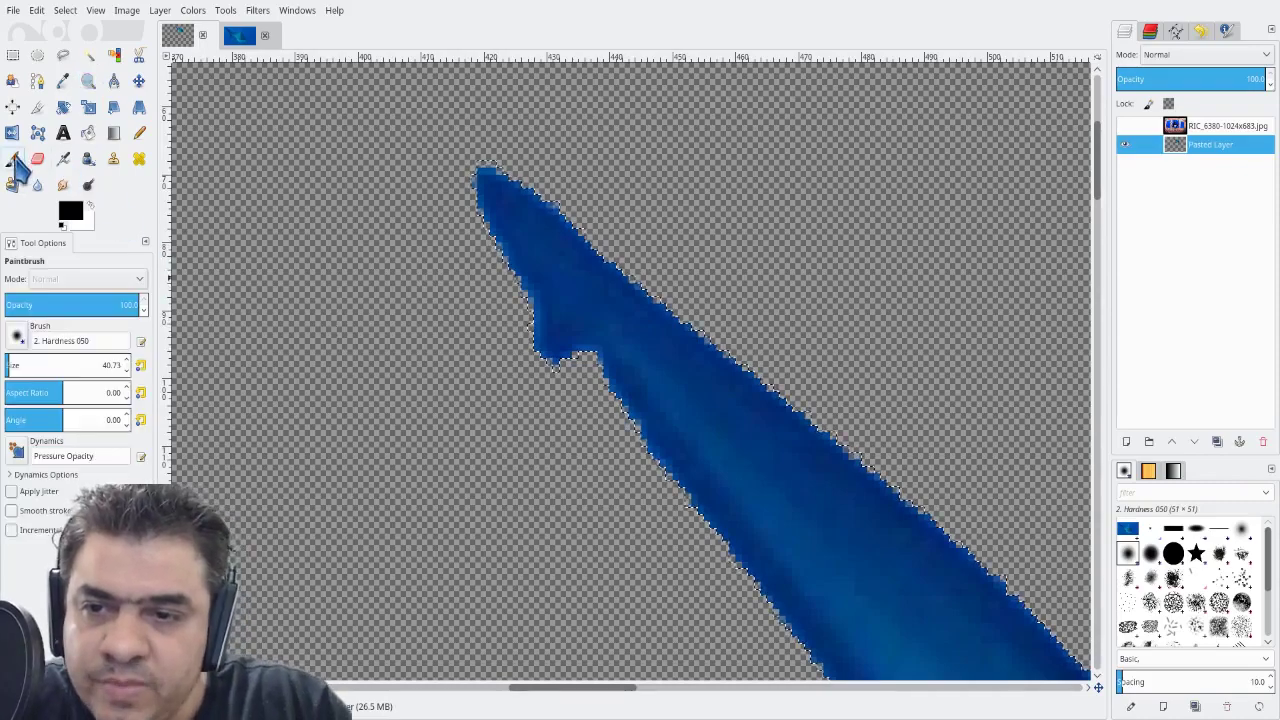
drag(480, 355, 709, 201)
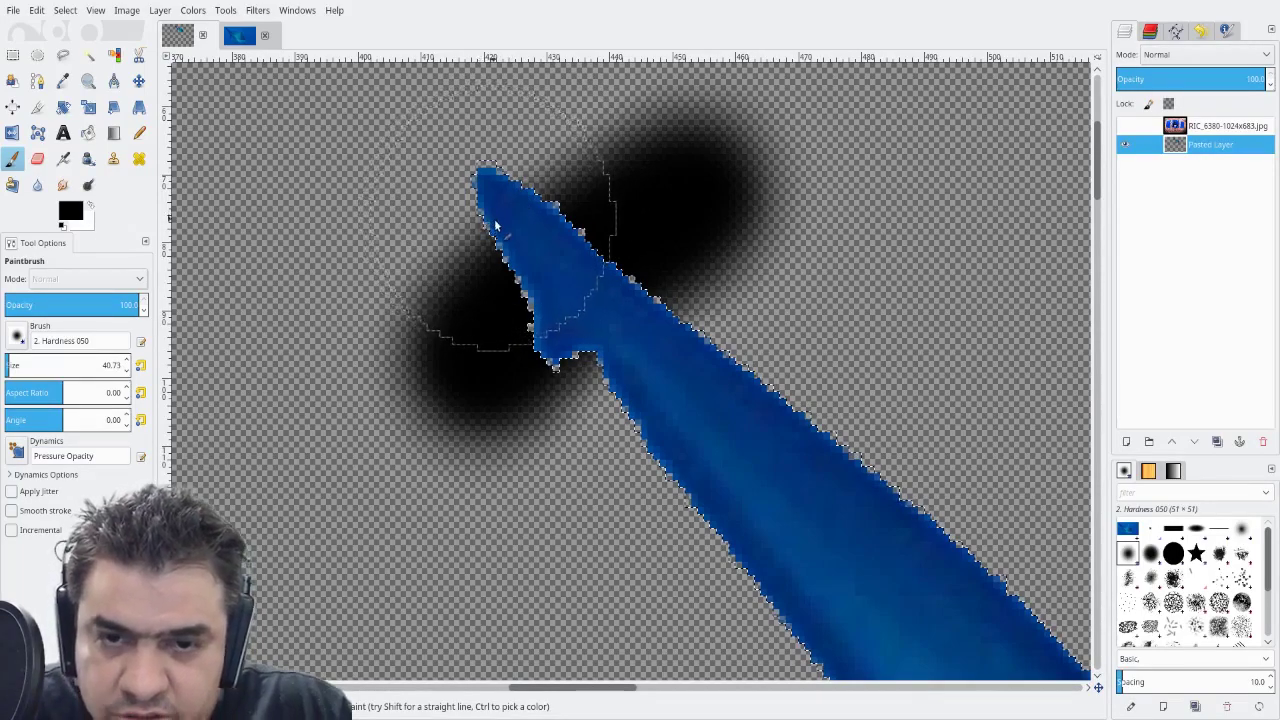
key(ctrl+z)
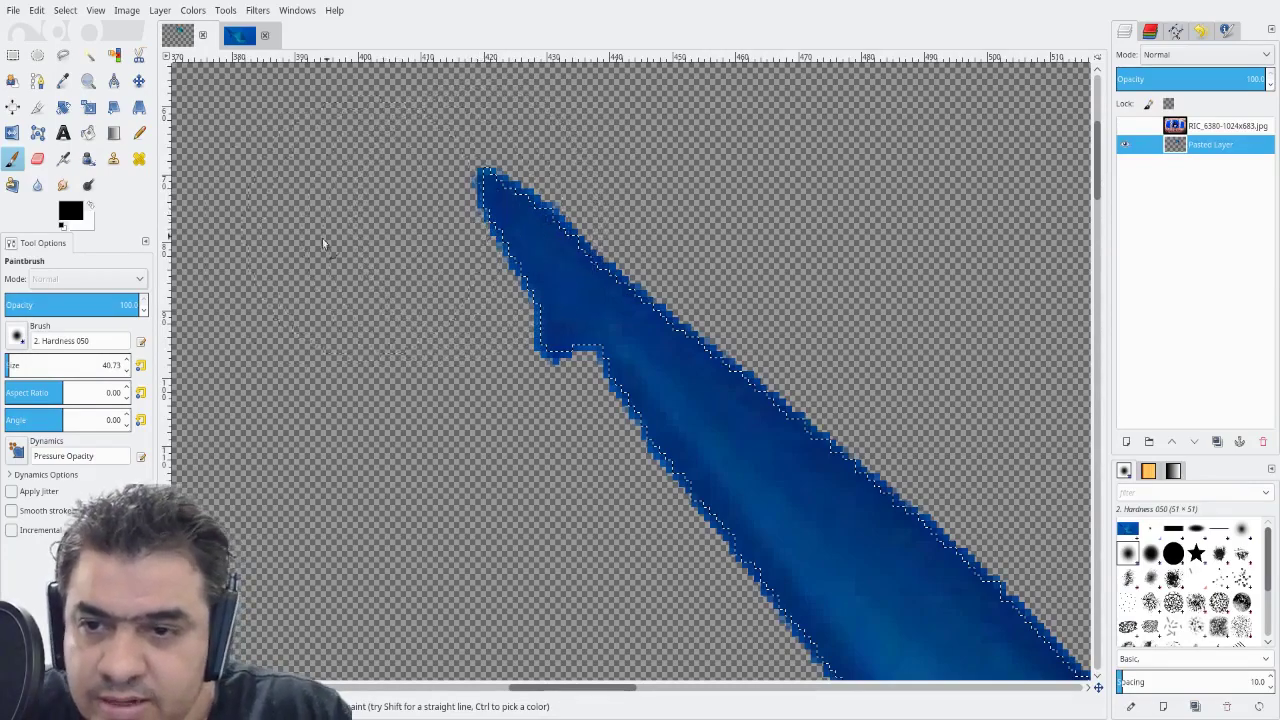
Soften the cut-out shark's edges by erasing along its whole outline with the Eraser at 42.6 opacity and size 40.73
click(38, 160)
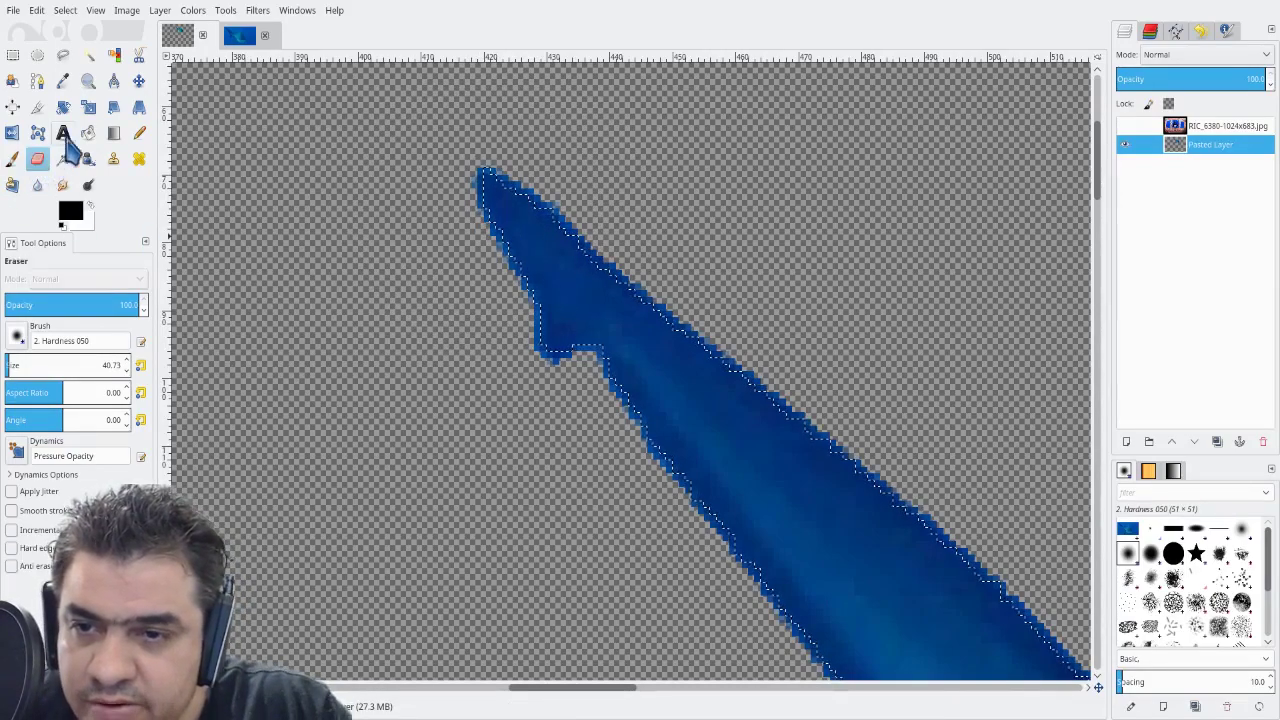
click(88, 81)
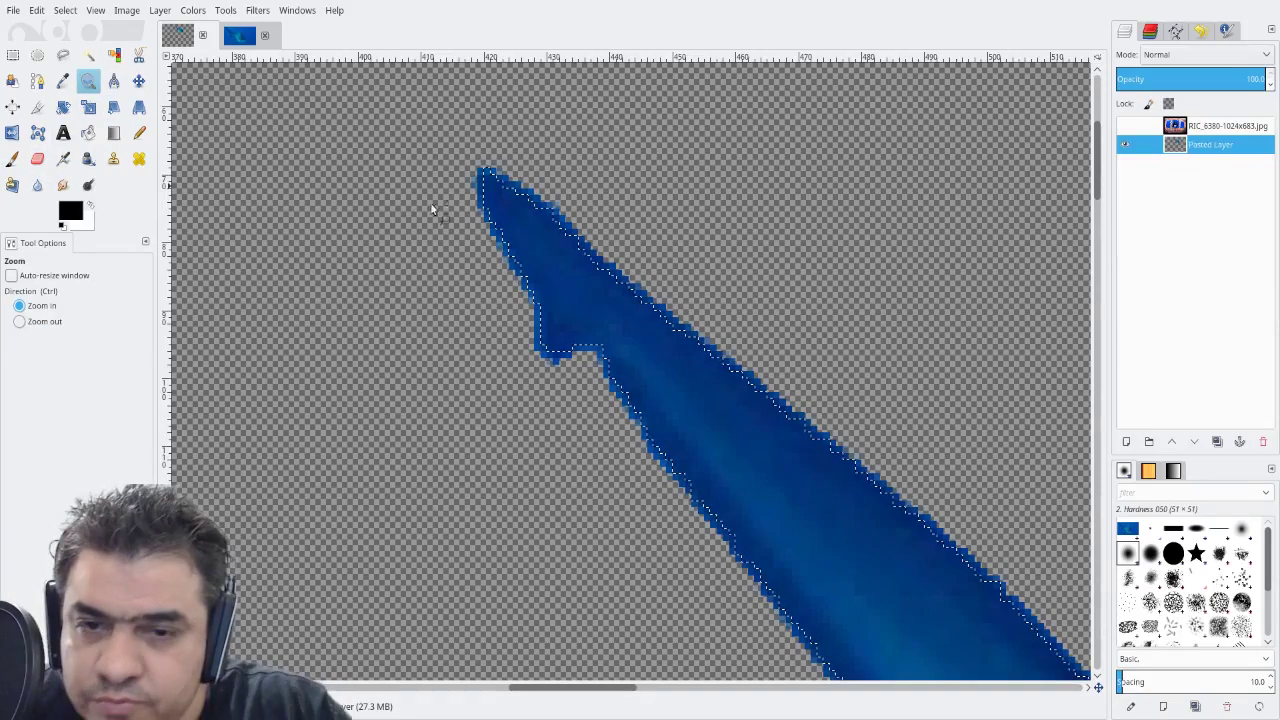
ctrl+click(600, 305)
ctrl+click(625, 320)
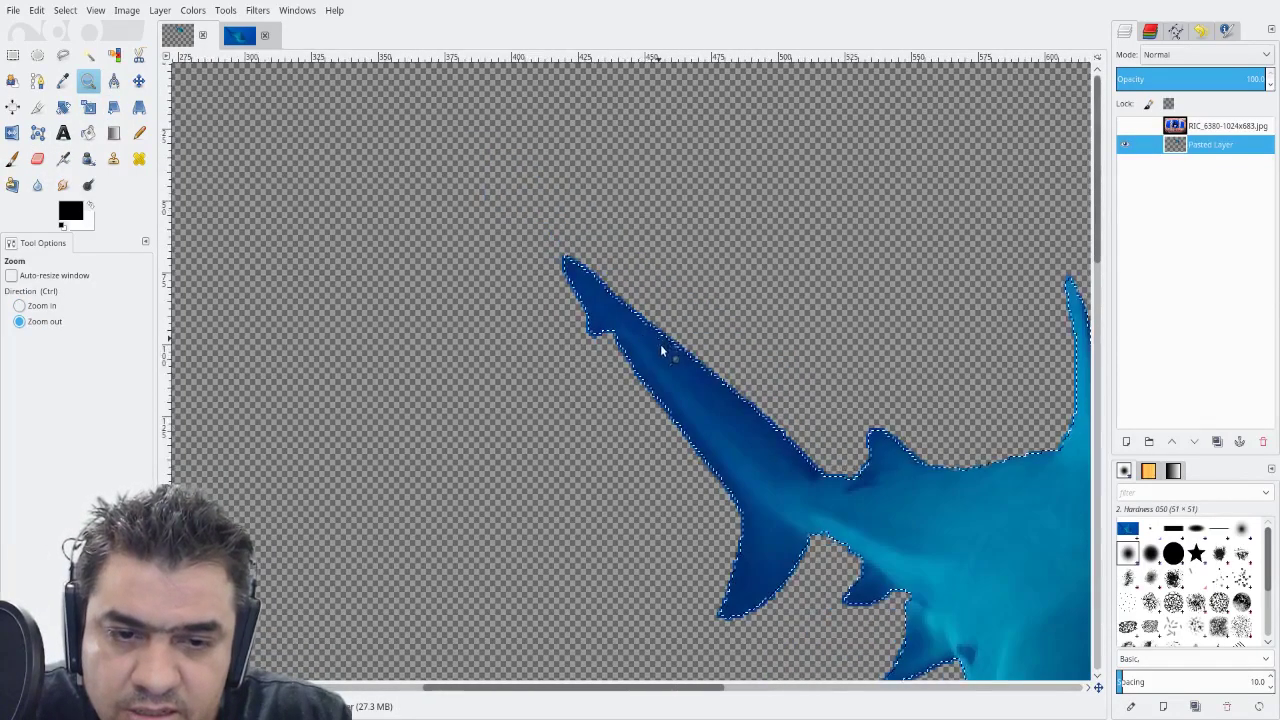
ctrl+click(655, 343)
drag(608, 315, 341, 182)
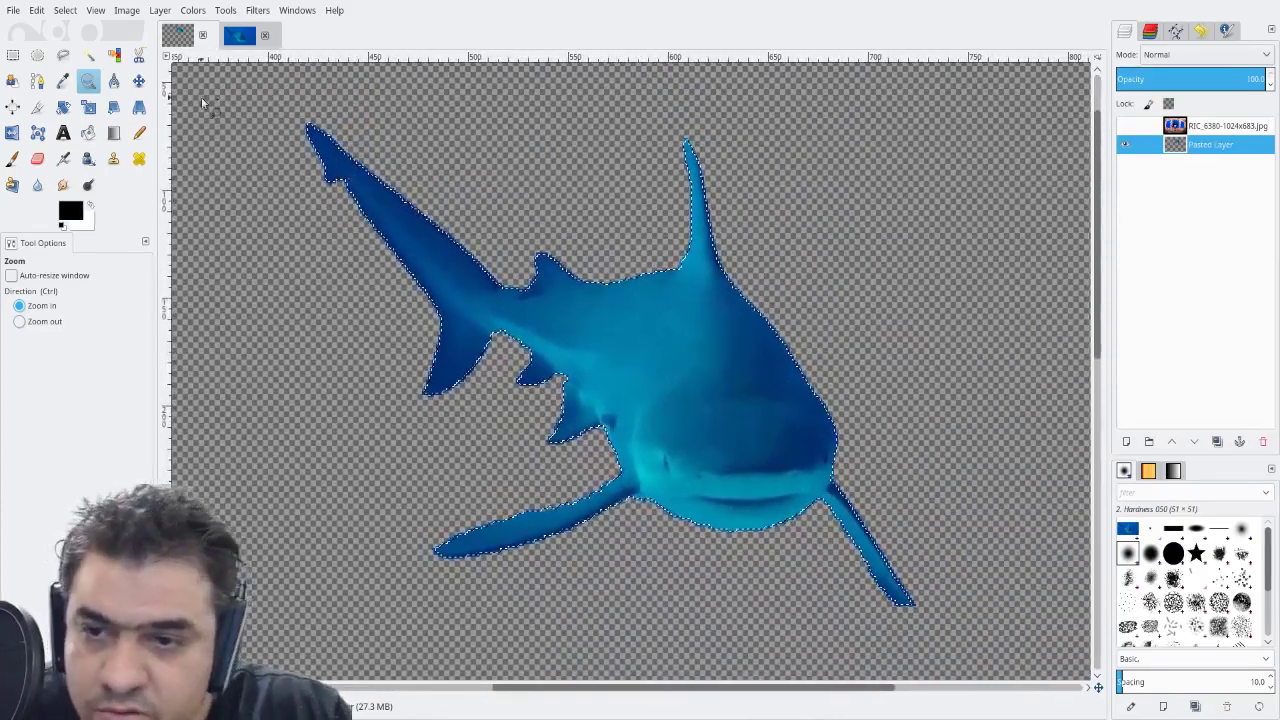
click(38, 158)
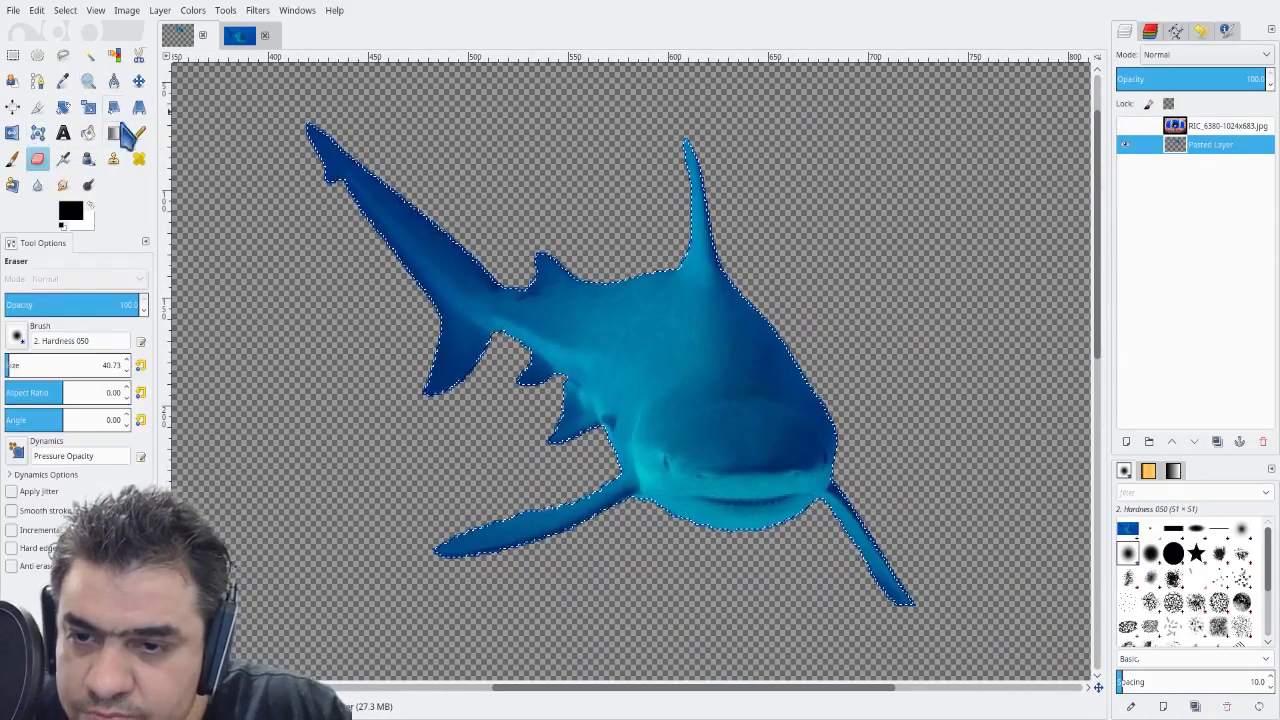
drag(67, 305, 67, 313)
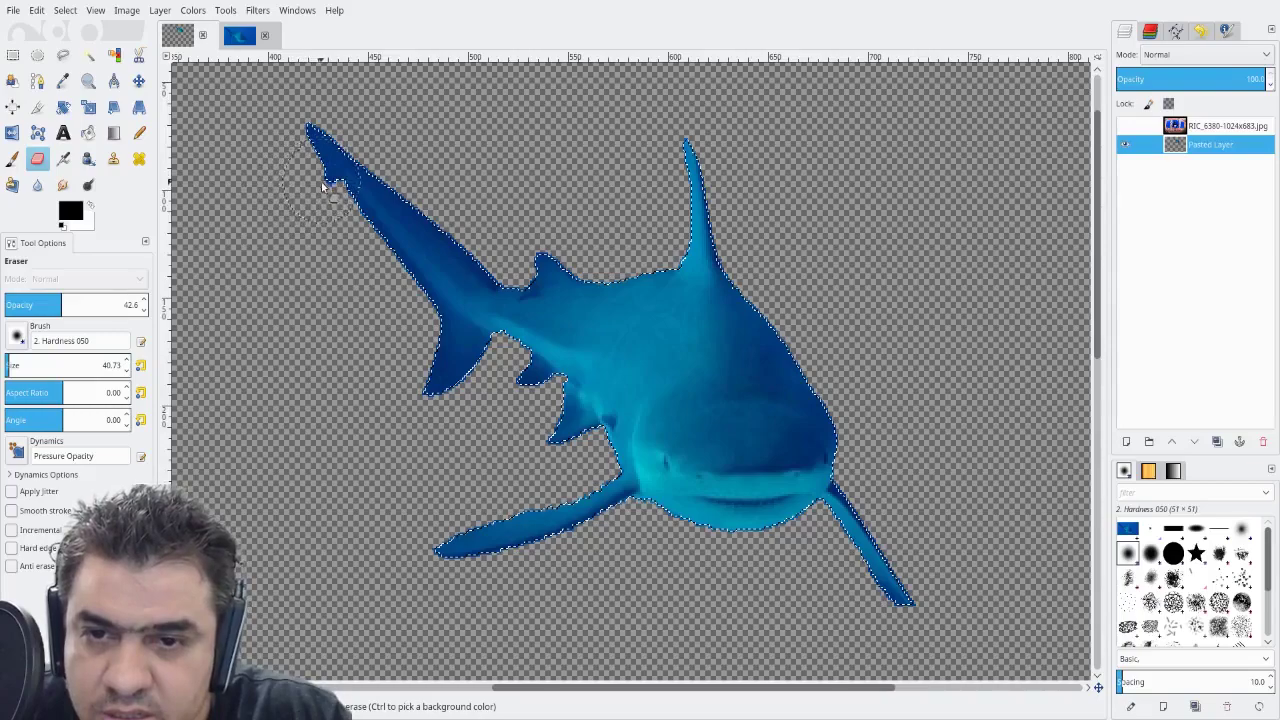
drag(337, 186, 302, 138)
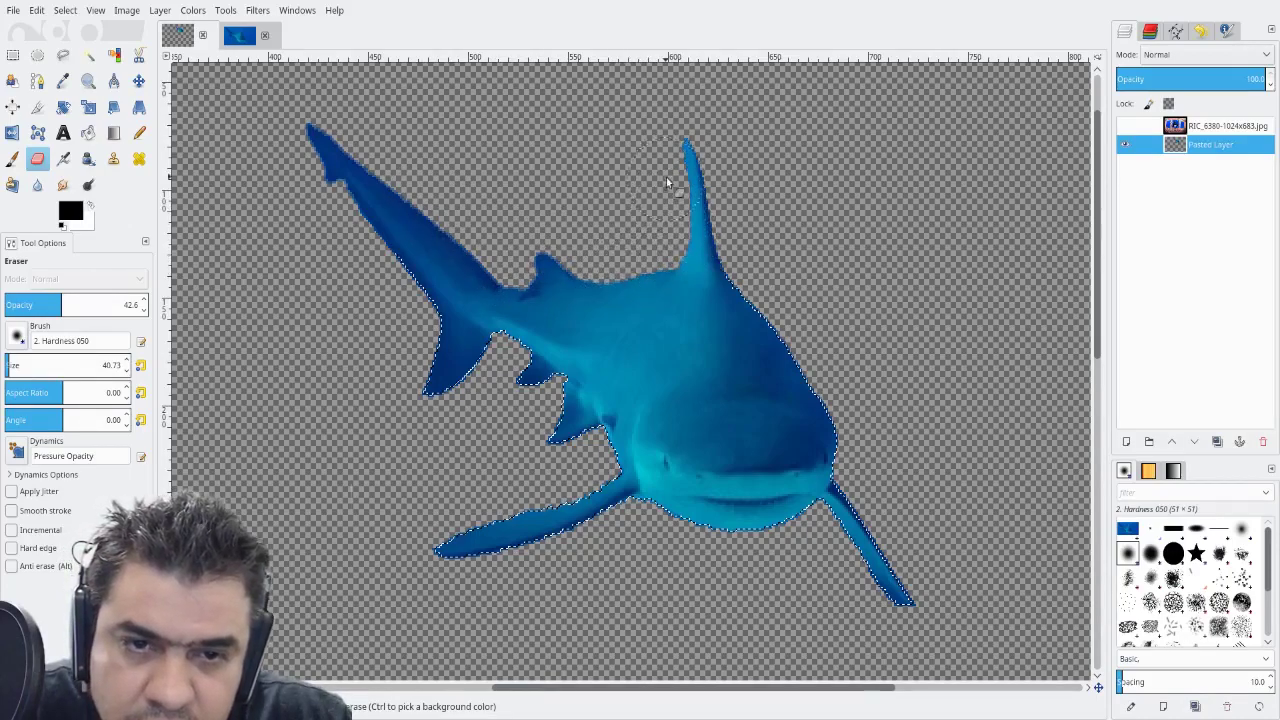
drag(698, 173, 744, 281)
mouse_move(825, 381)
mouse_down()
mouse_move(847, 418)
mouse_move(841, 476)
mouse_move(863, 511)
mouse_up()
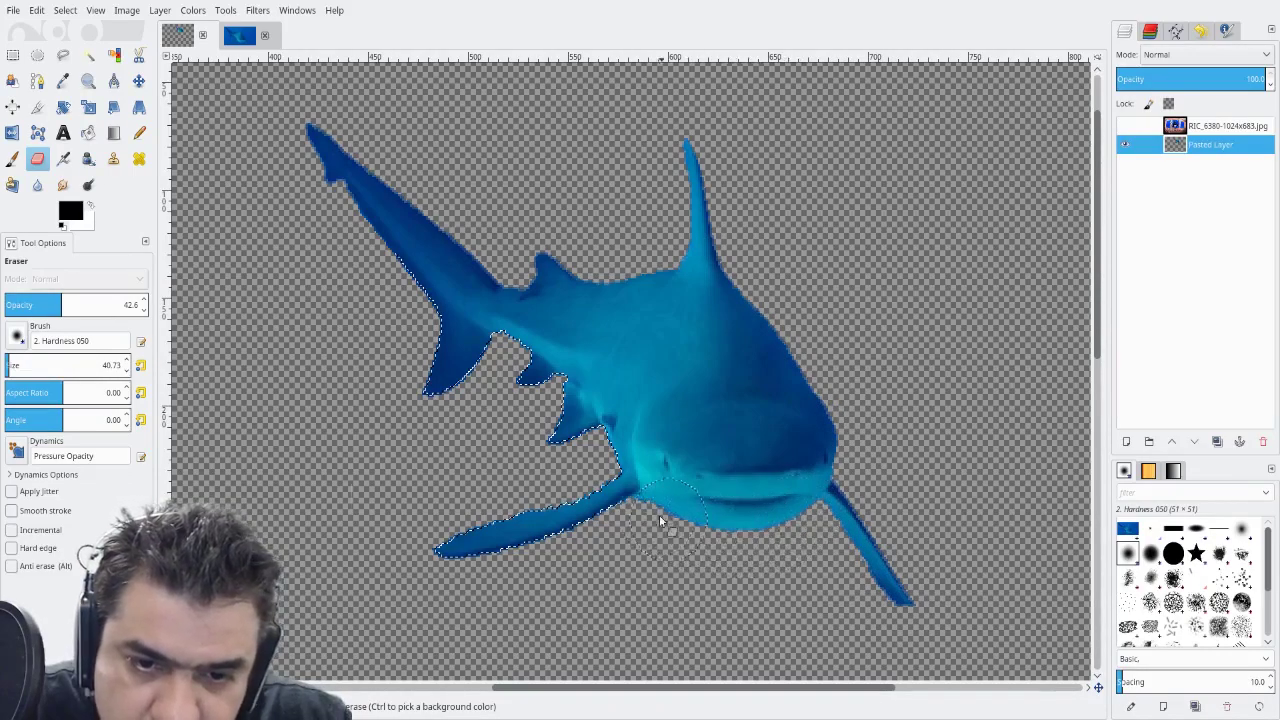
drag(600, 531, 509, 552)
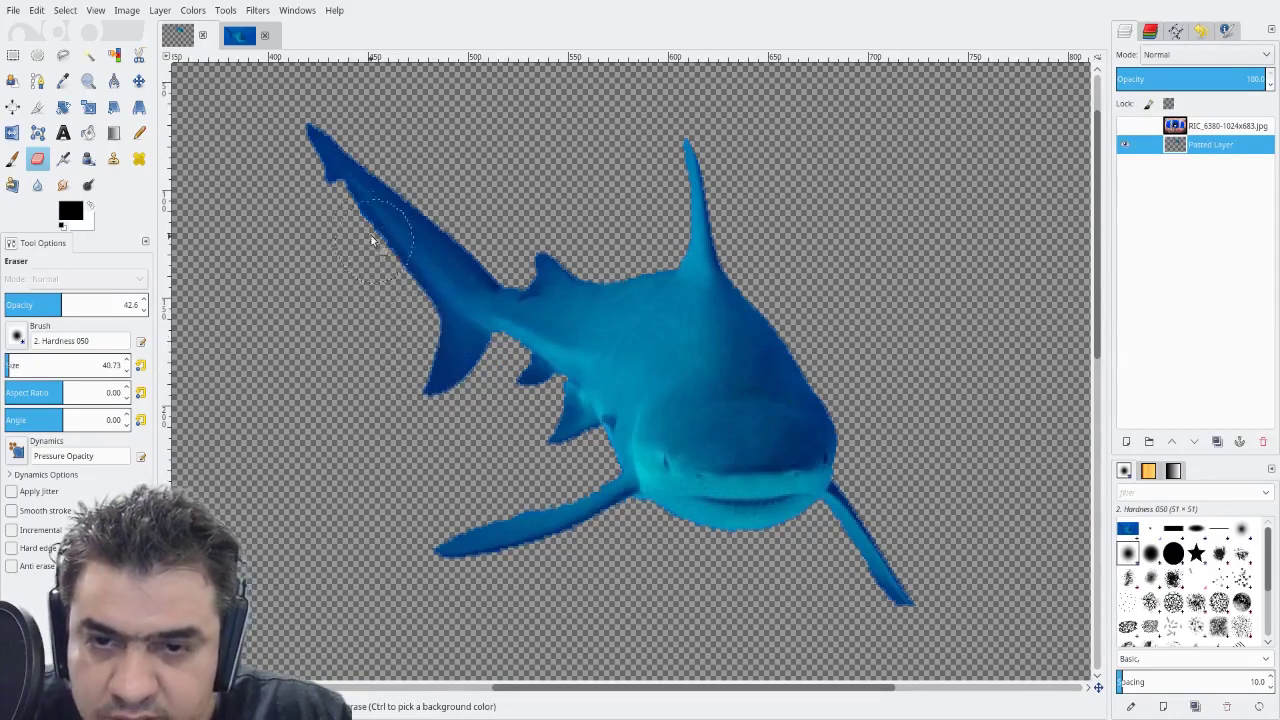
mouse_move(326, 189)
mouse_down()
mouse_move(305, 144)
mouse_move(286, 158)
mouse_up()
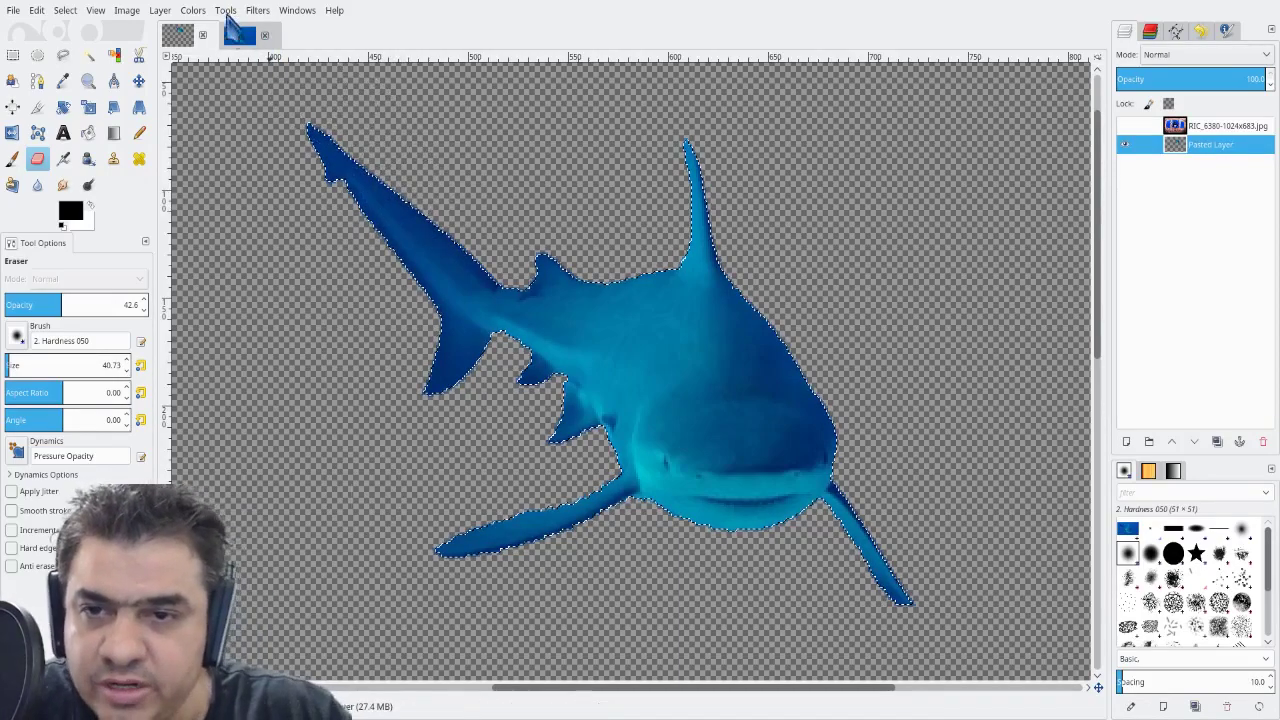
Set the diver photo layer's opacity to 100, hide that layer and make the pasted shark layer active
click(1125, 126)
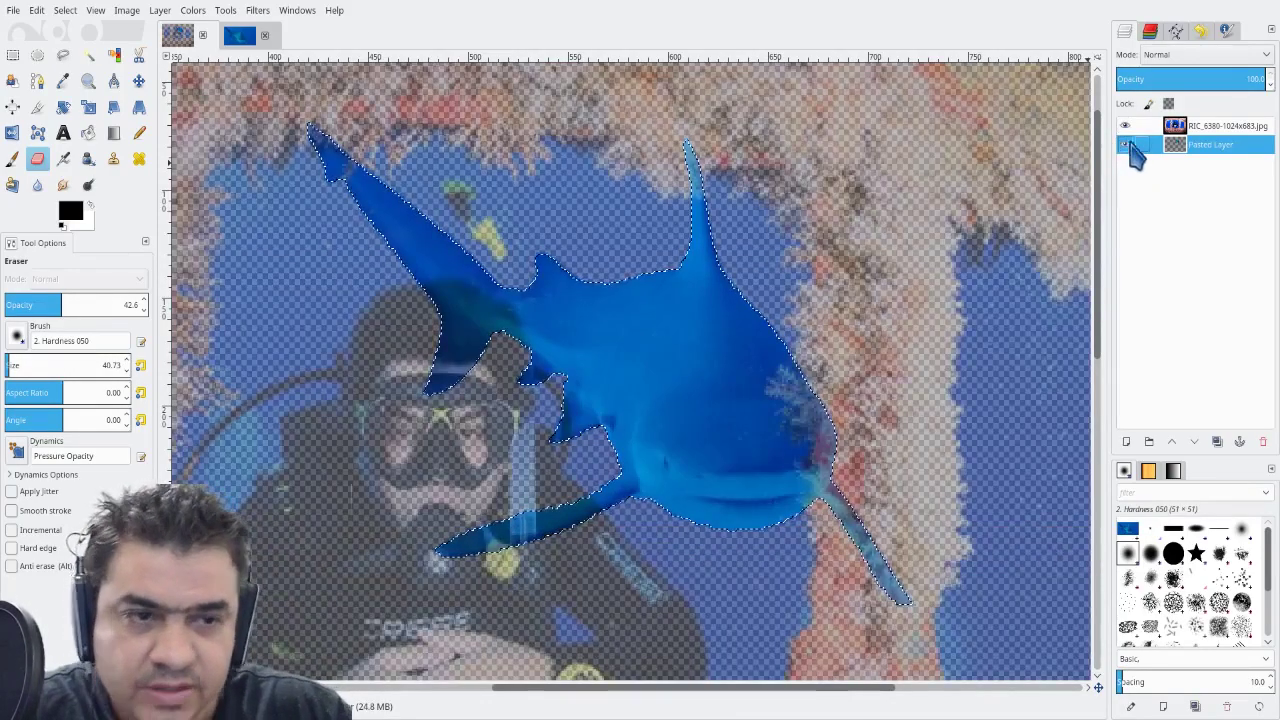
click(1205, 127)
drag(1172, 80, 1275, 100)
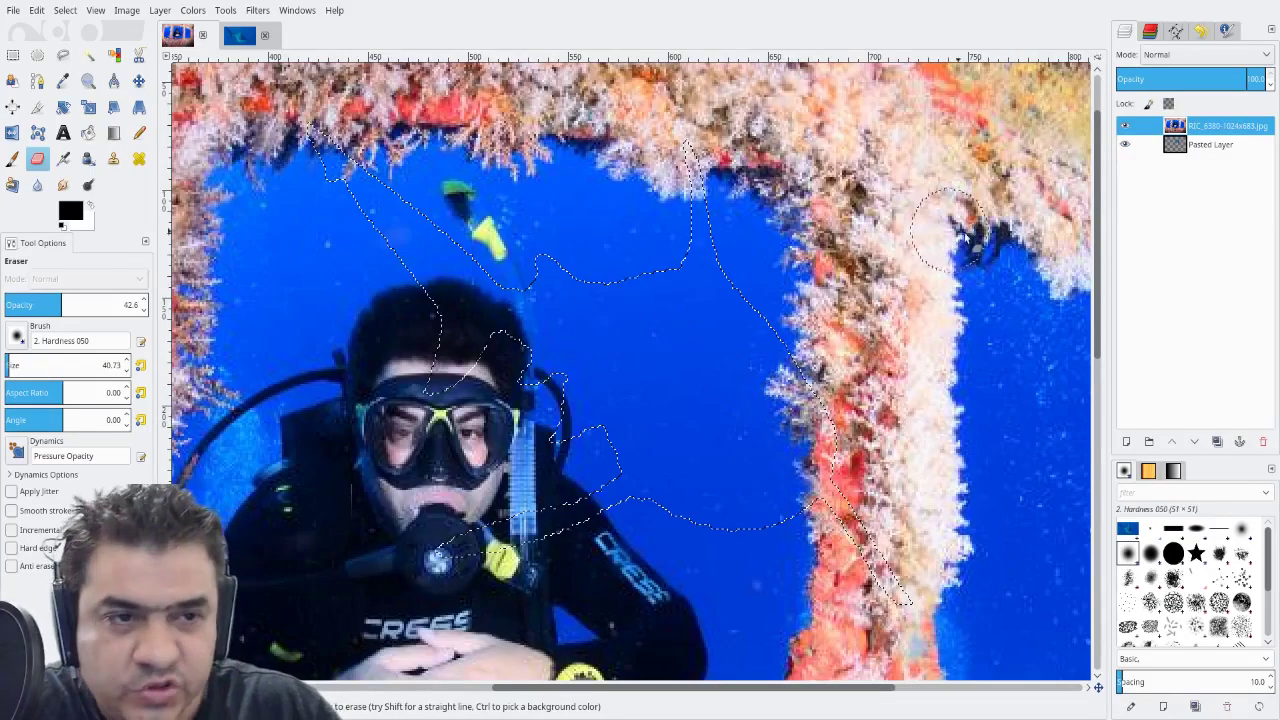
click(1206, 148)
click(1125, 125)
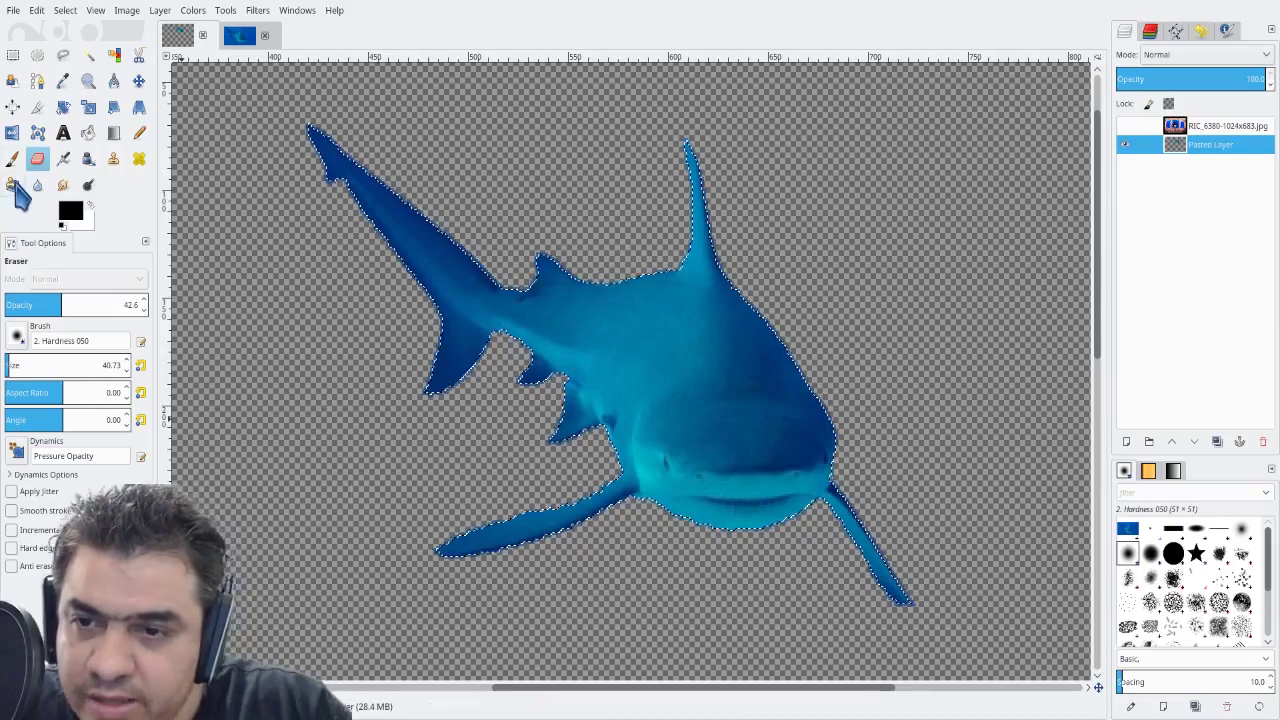
Paint a black test stroke across the shark's tail within the selection at size 40.73, and undo it
click(12, 158)
drag(424, 384, 639, 103)
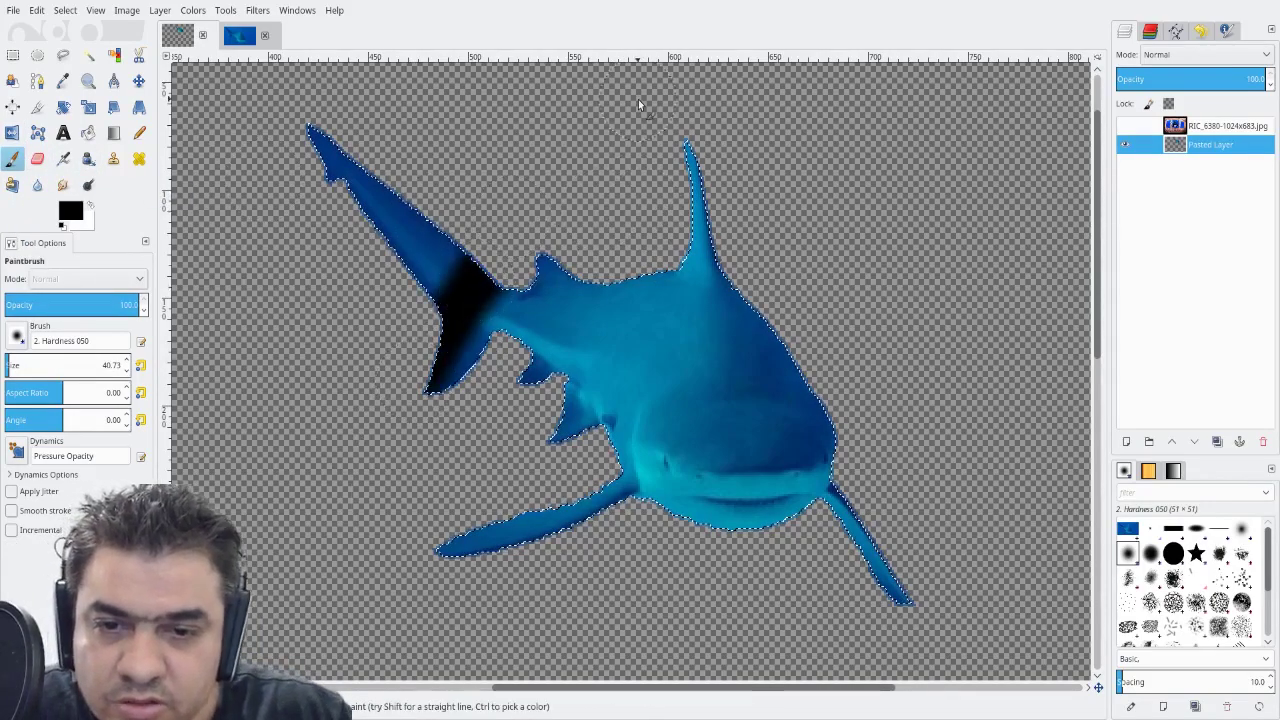
key(ctrl+z)
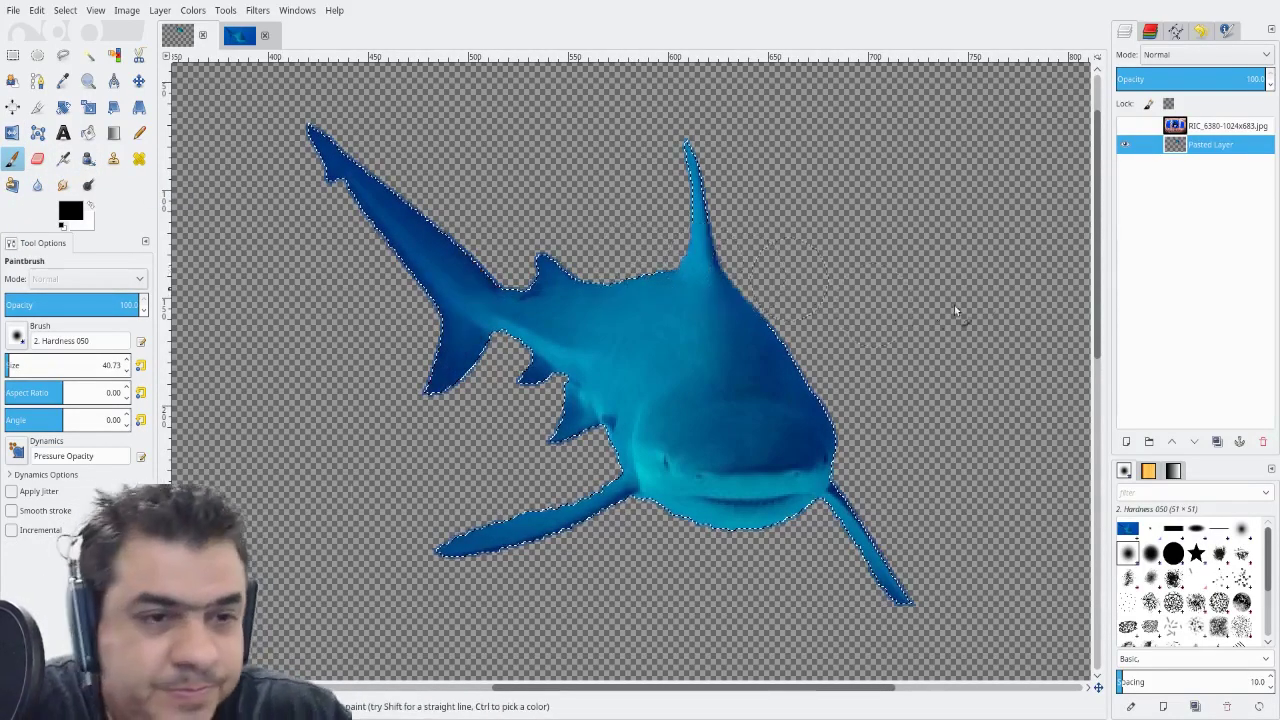
Make the diver photo layer active and visible
click(1216, 128)
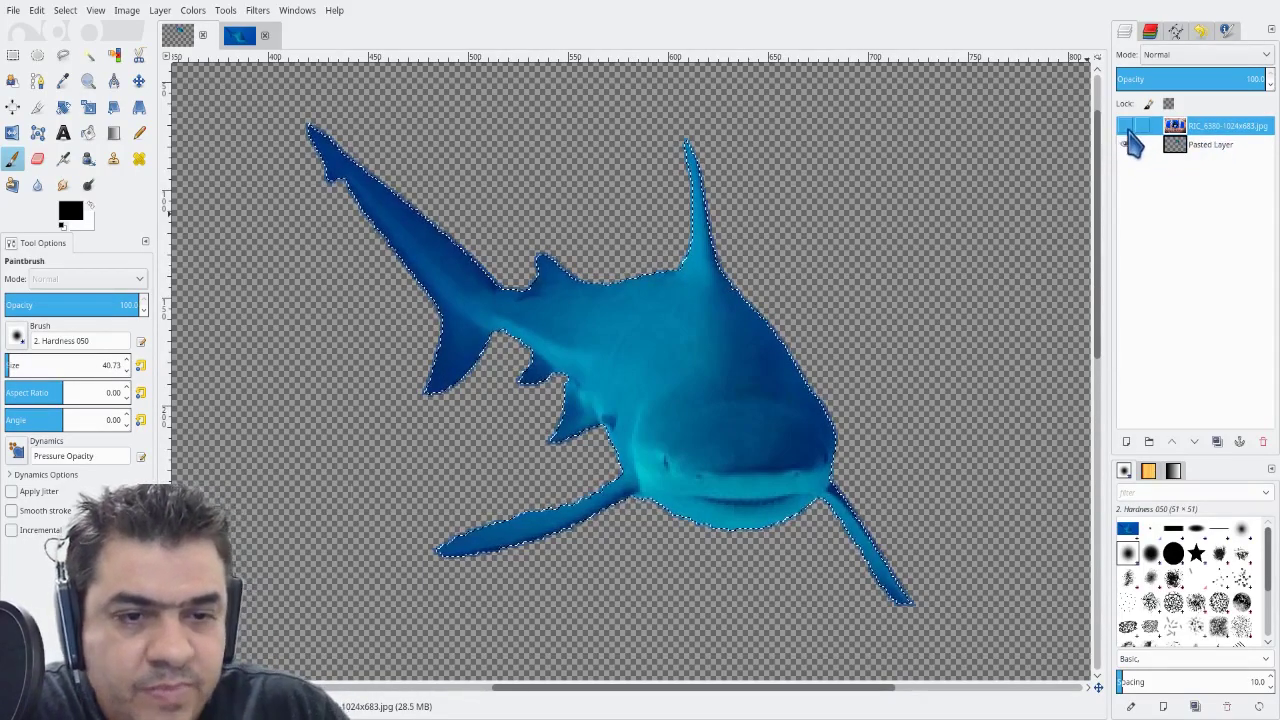
click(1125, 126)
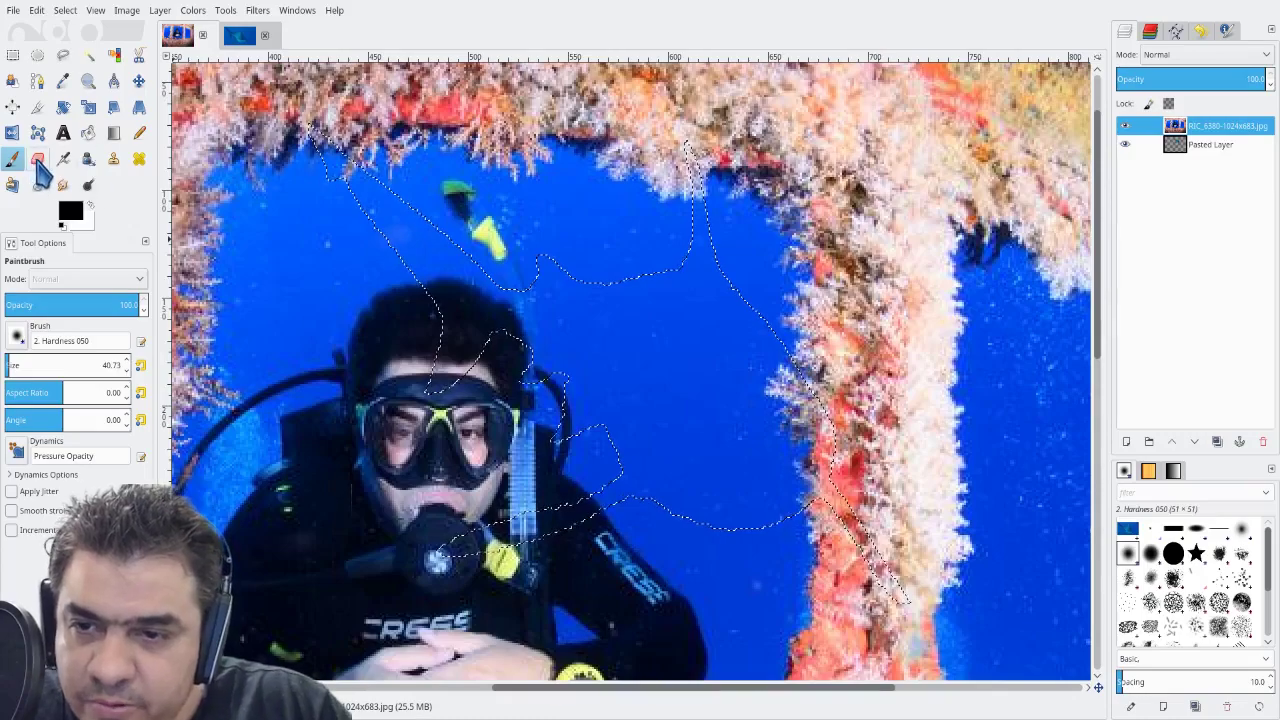
Partially erase the diver photo inside the tail part of the shark selection with the Eraser at 42.6 opacity
click(37, 162)
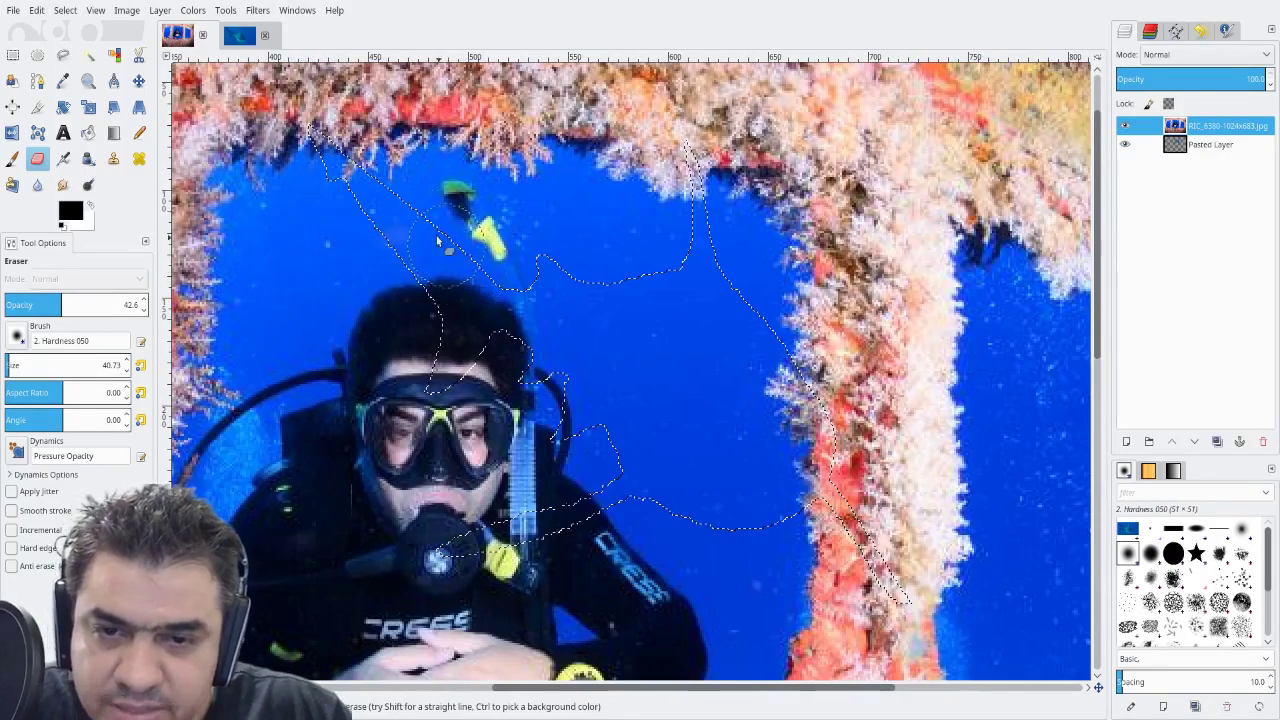
click(385, 218)
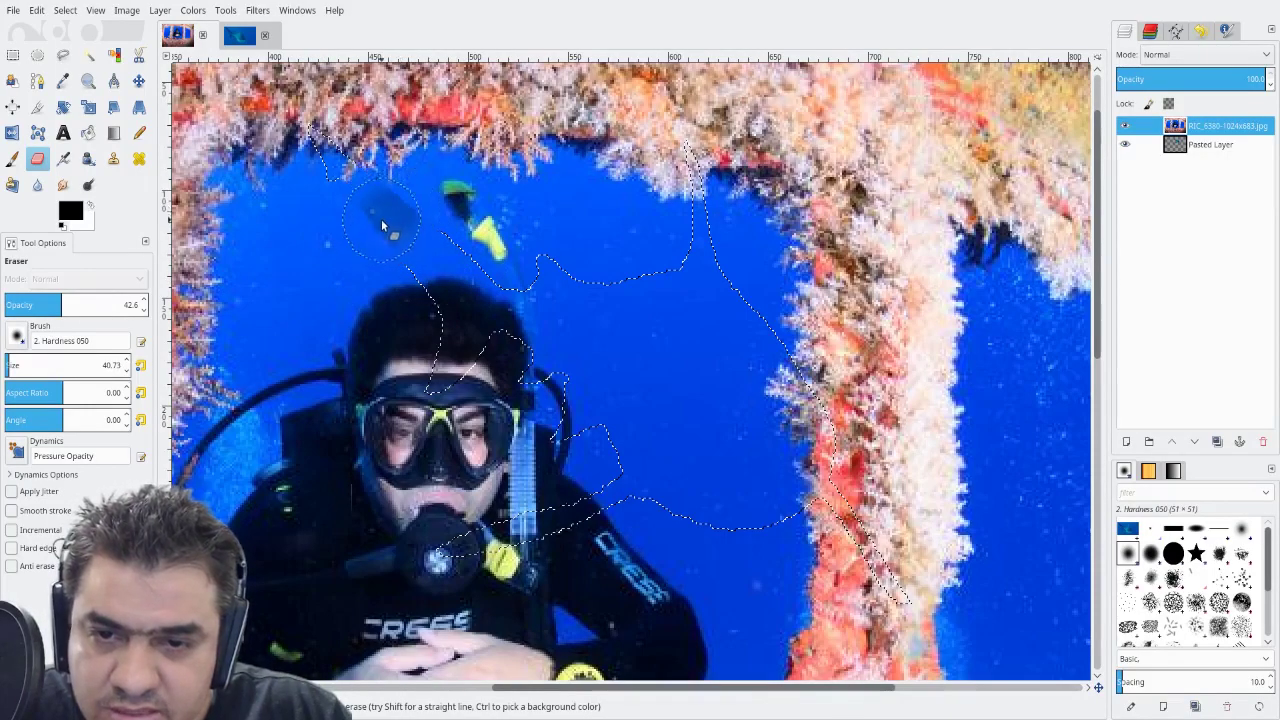
mouse_move(365, 208)
mouse_down()
mouse_move(305, 131)
mouse_move(366, 193)
mouse_up()
drag(436, 246, 393, 170)
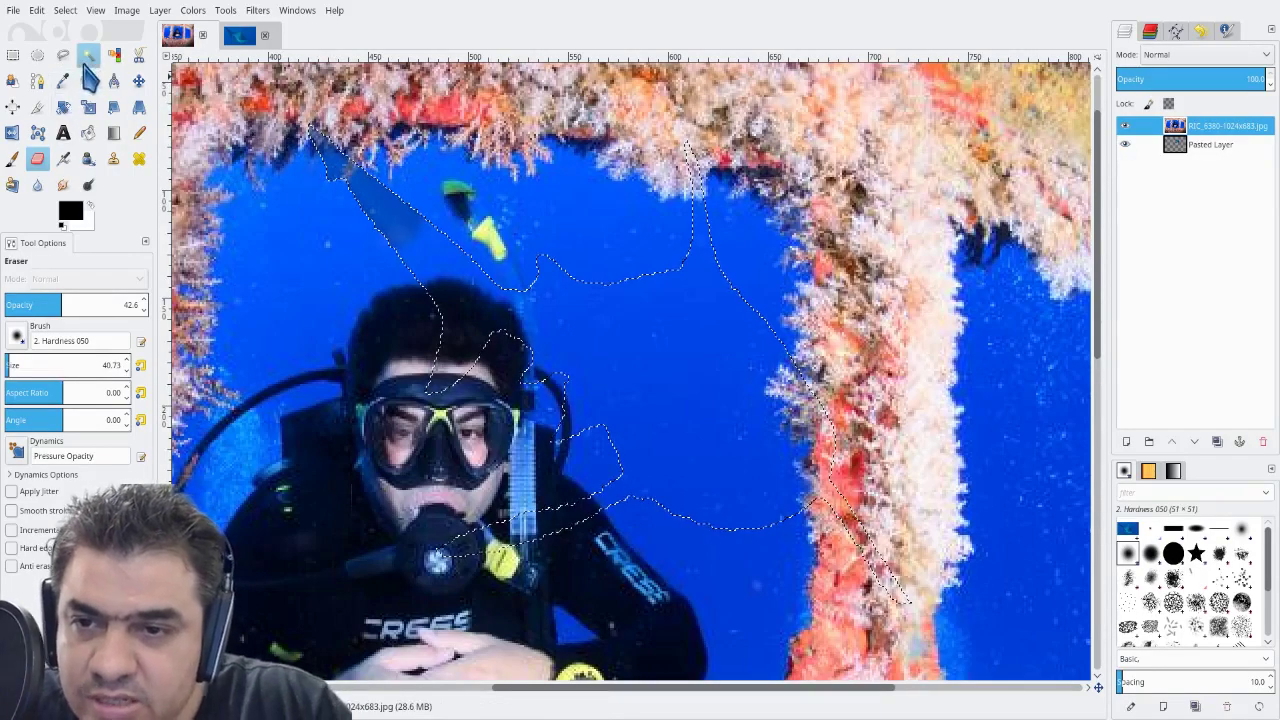
Examine the partially erased tail area of the diver photo at pixel level and within the wider picture
click(88, 80)
drag(273, 110, 411, 228)
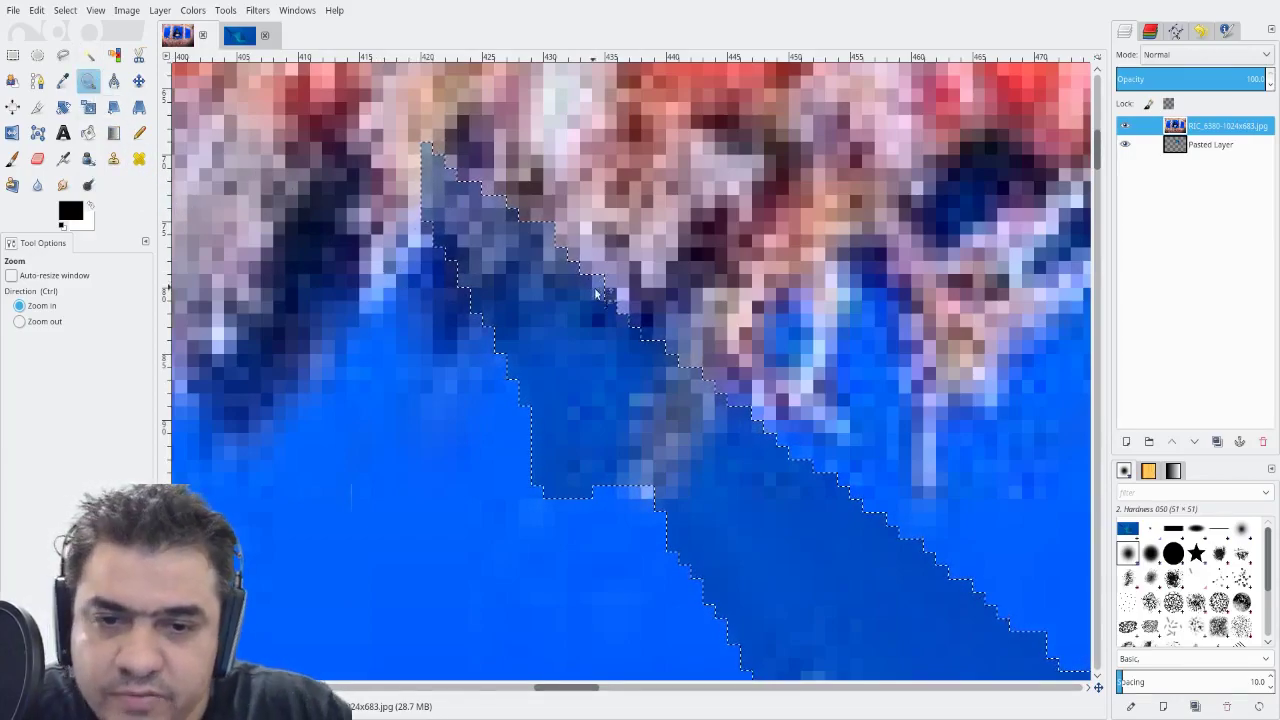
ctrl+click(640, 330)
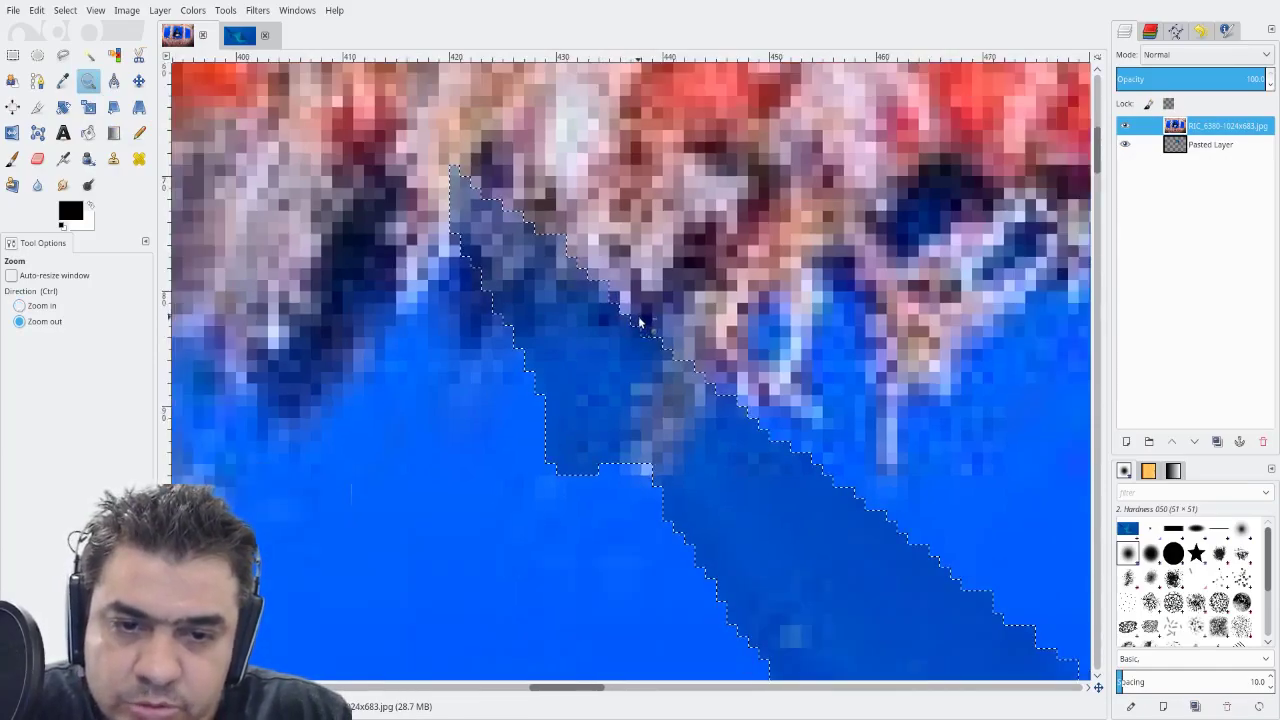
ctrl+click(647, 330)
ctrl+click(665, 340)
ctrl+click(720, 372)
ctrl+click(740, 383)
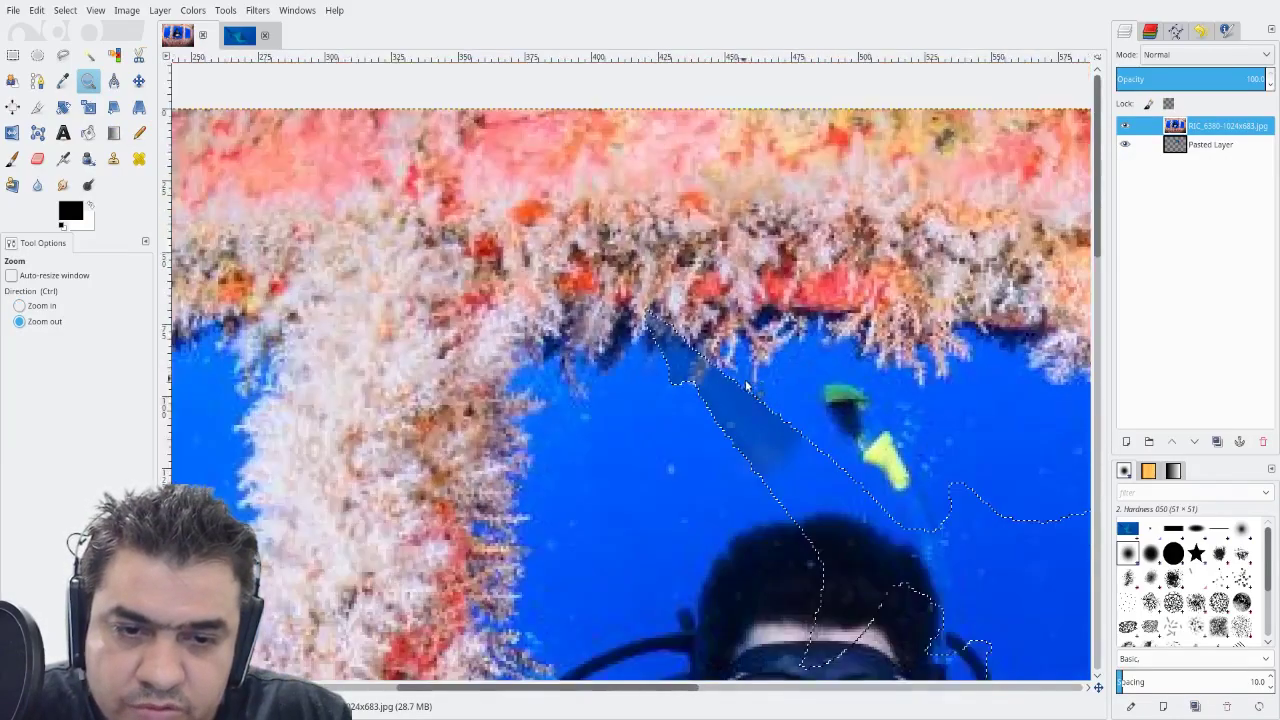
ctrl+click(762, 392)
ctrl+click(800, 392)
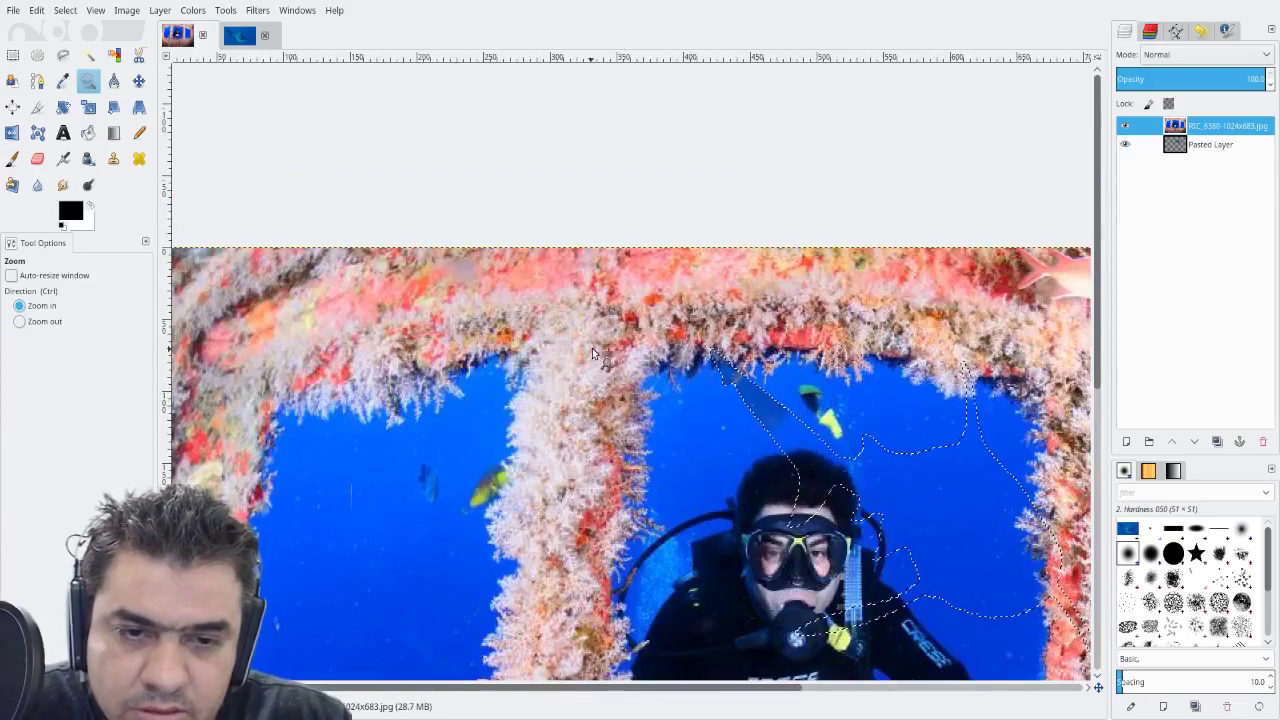
drag(743, 447, 438, 335)
Undo the partial erasing of the tail area on the diver photo layer
click(90, 82)
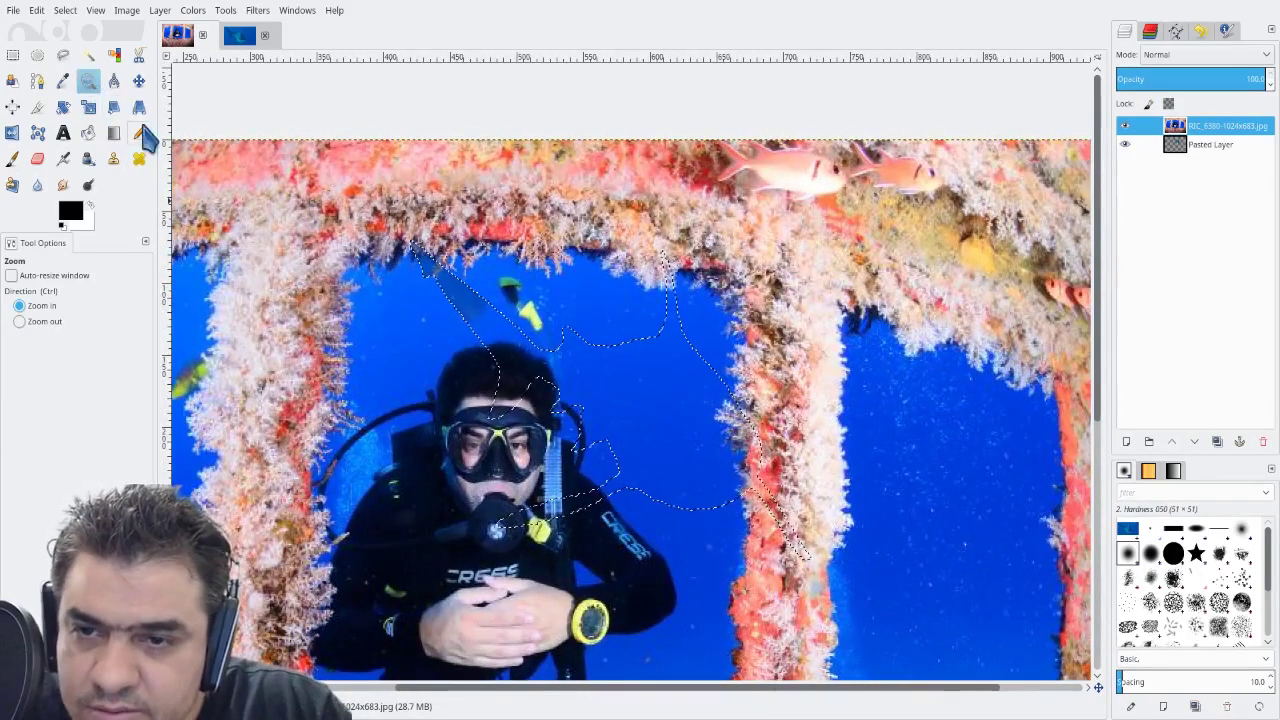
drag(388, 218, 828, 568)
key(ctrl)
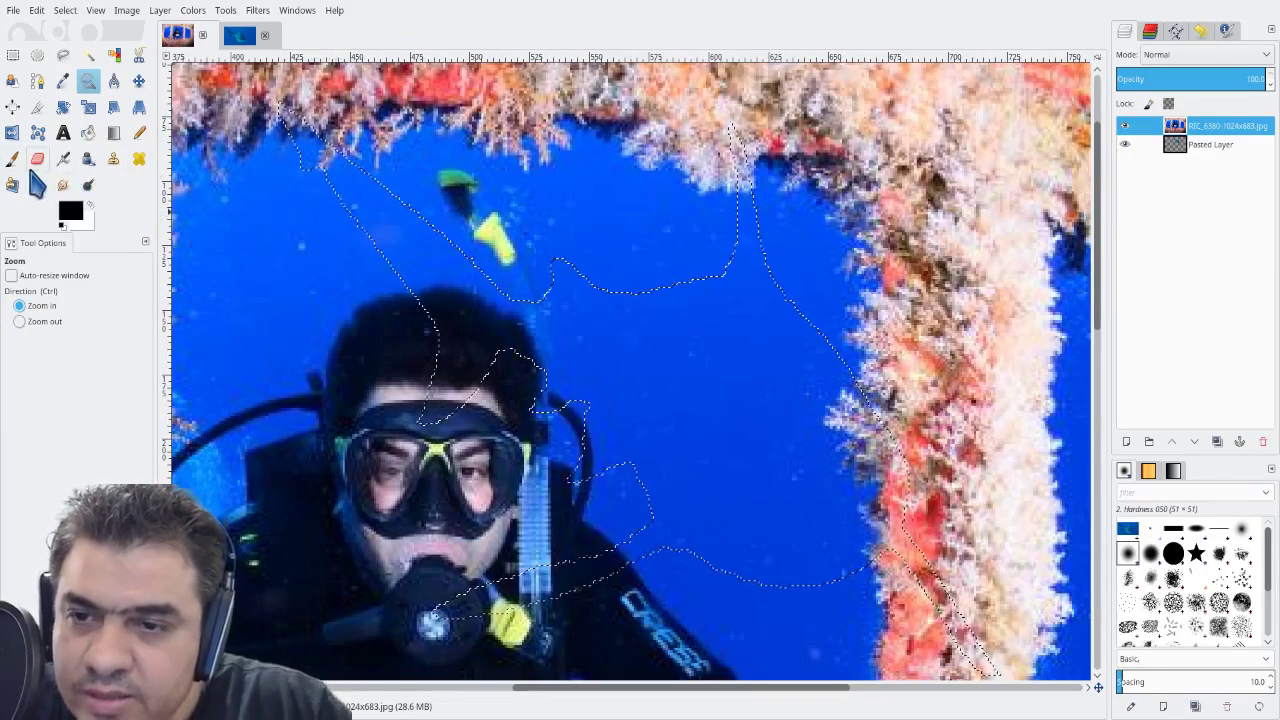
Set the Eraser to 100 opacity with a brush size of 5
key(shift+e)
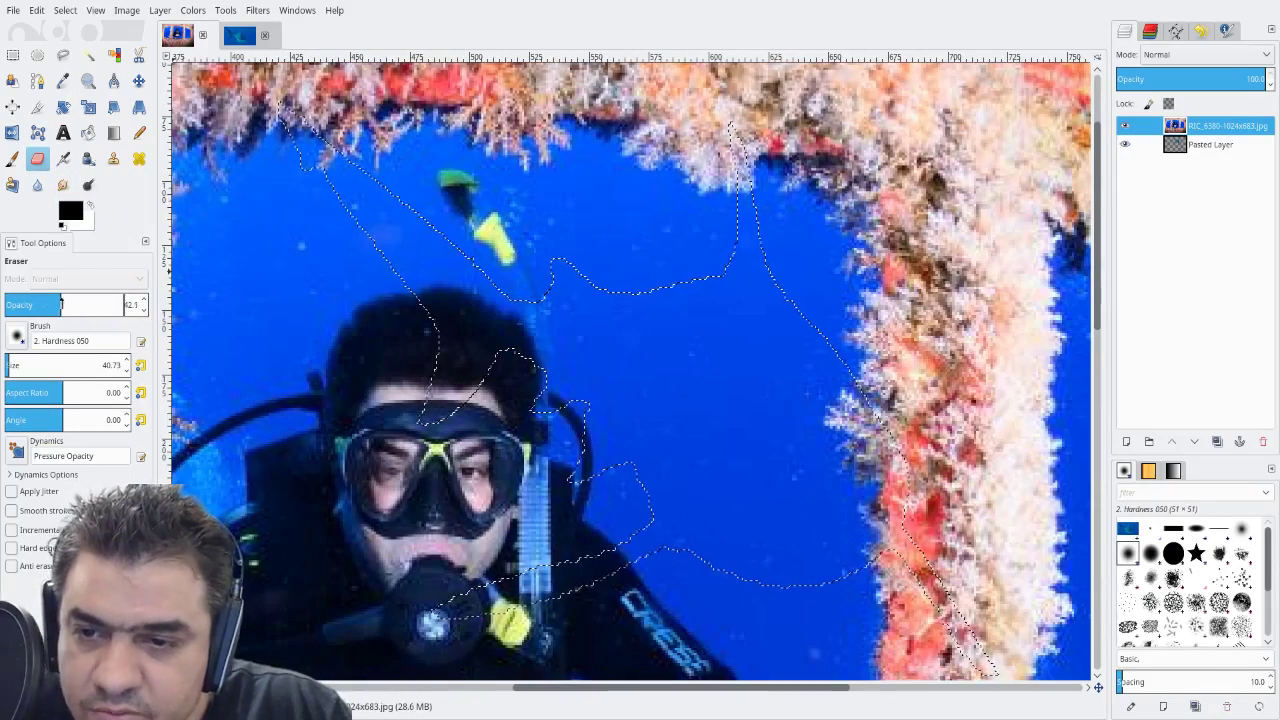
drag(60, 306, 150, 306)
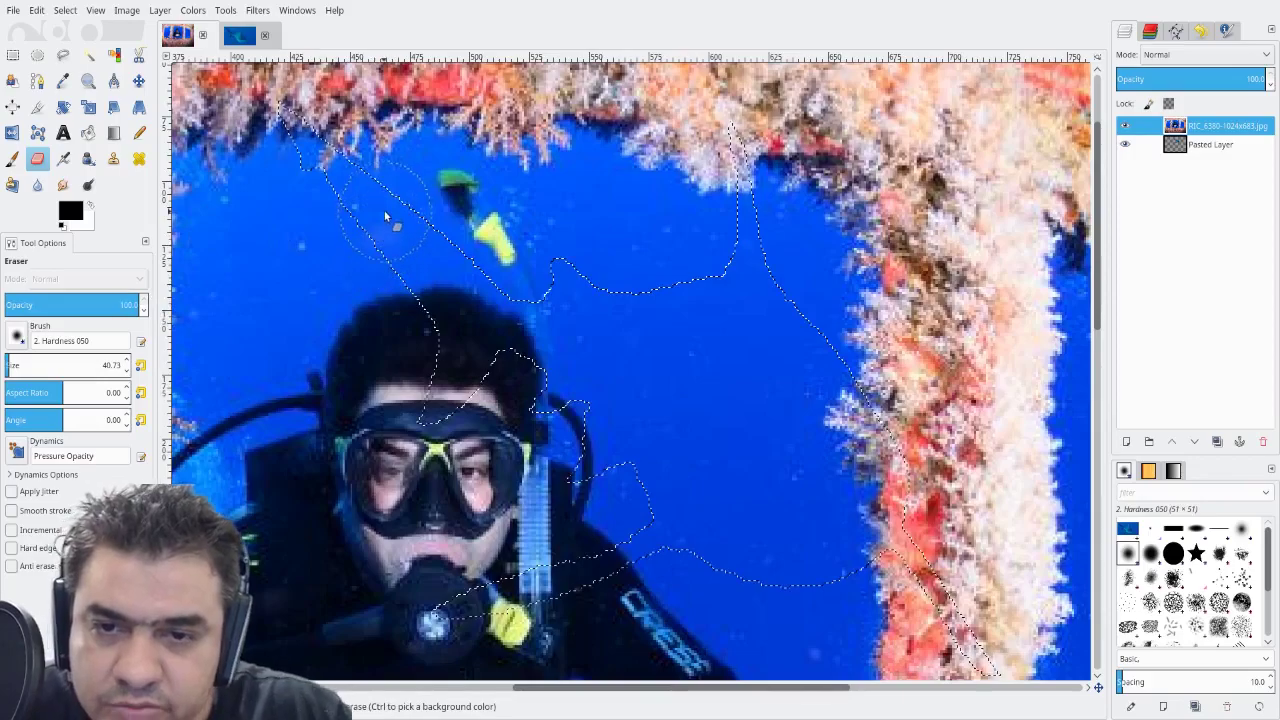
drag(41, 367, 12, 370)
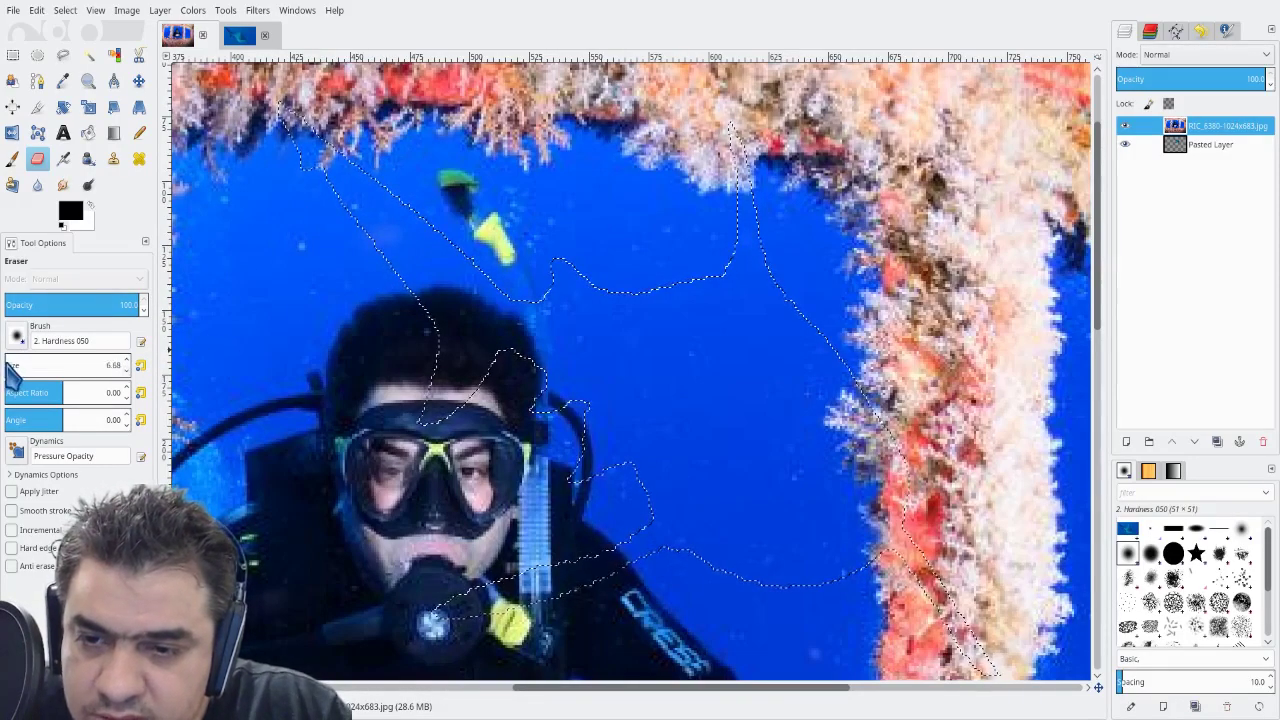
drag(12, 370, 121, 372)
click(127, 370)
click(126, 361)
click(126, 362)
click(126, 362)
click(126, 362)
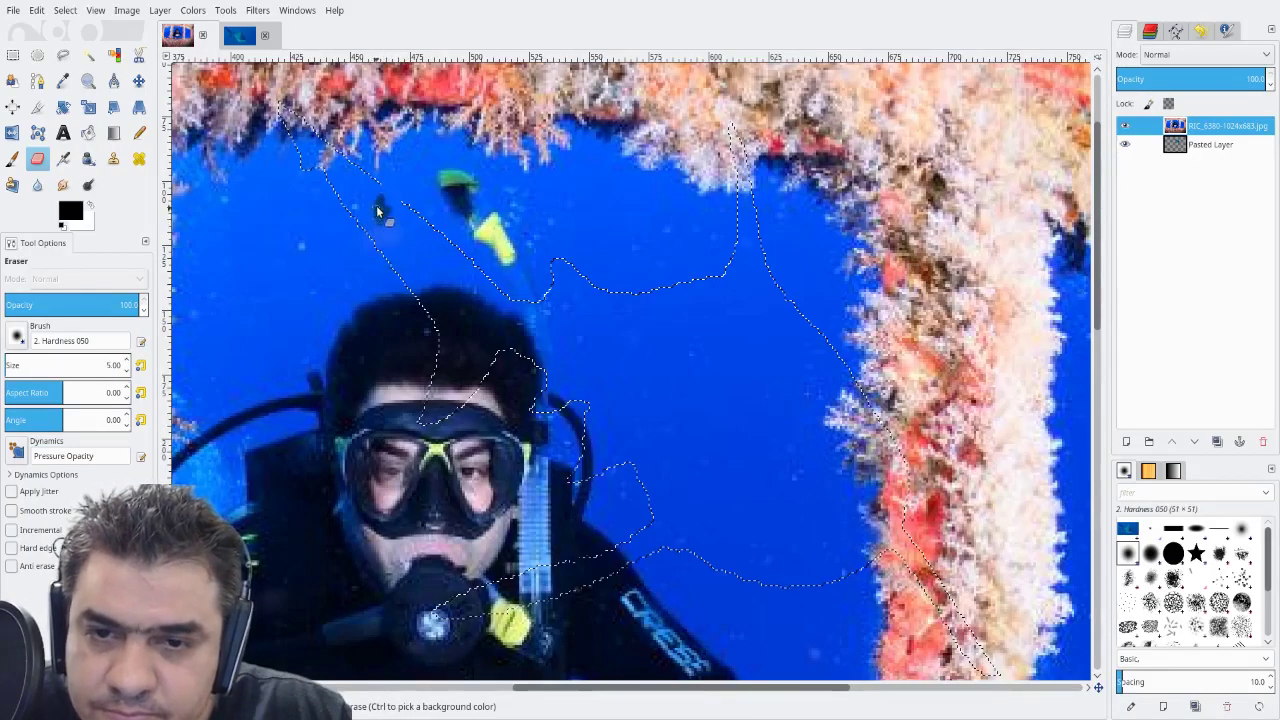
Try erasing the diver photo inside the tail part of the shark selection at full opacity
mouse_move(360, 180)
mouse_down()
mouse_move(388, 205)
mouse_move(402, 196)
mouse_up()
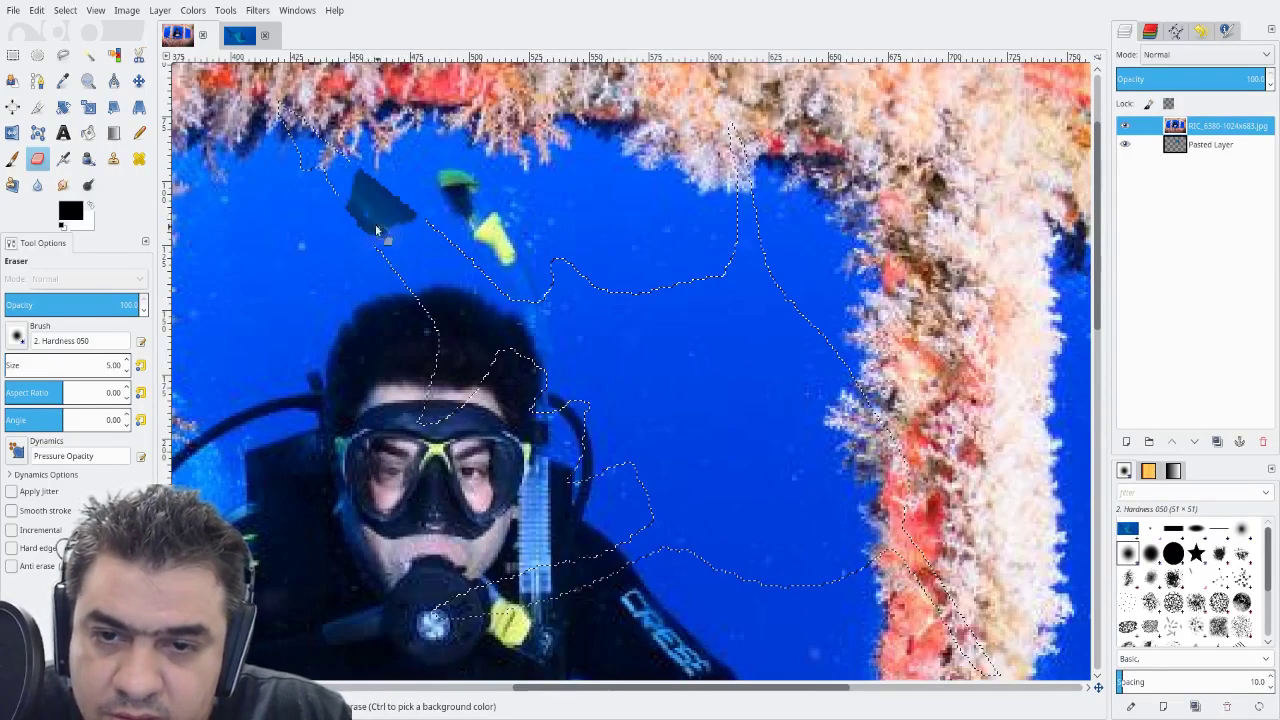
mouse_move(413, 214)
mouse_down()
mouse_move(452, 238)
mouse_move(417, 222)
mouse_move(434, 230)
mouse_move(368, 226)
mouse_move(413, 238)
mouse_move(401, 208)
mouse_move(421, 236)
mouse_up()
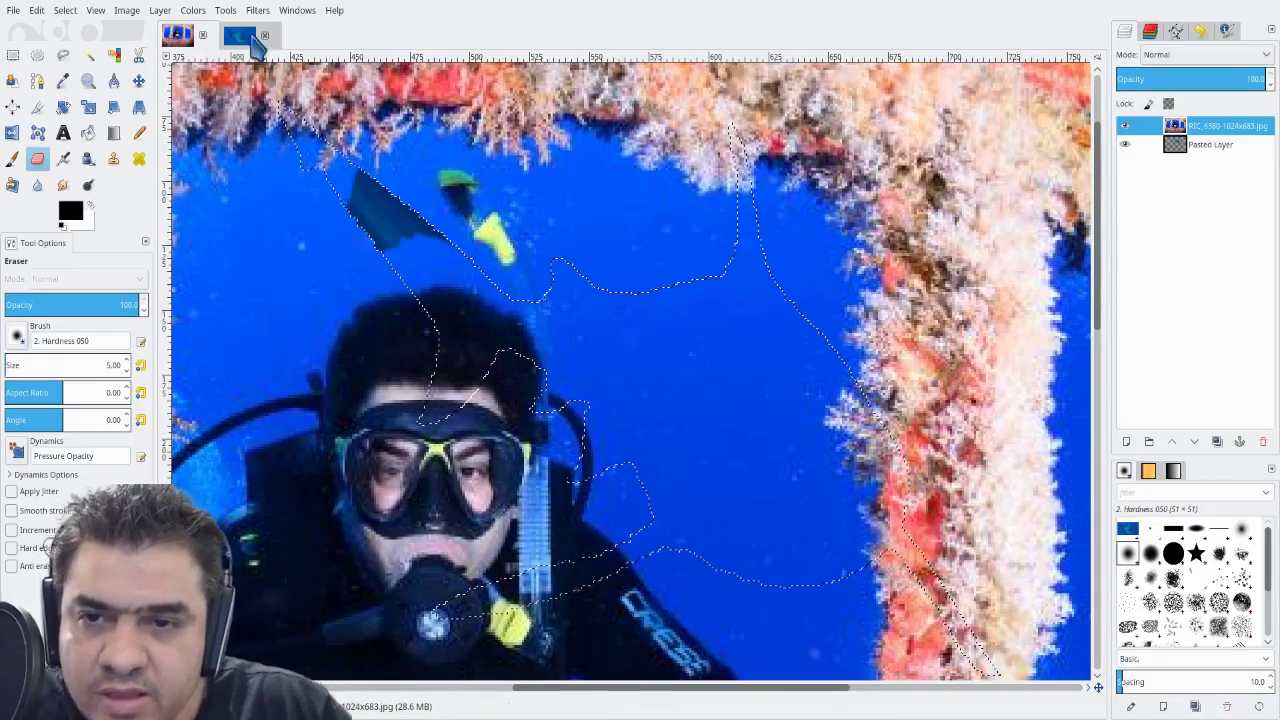
Check the shark layer on its own with the diver photo hidden, and make the photo layer active and visible again
click(1125, 126)
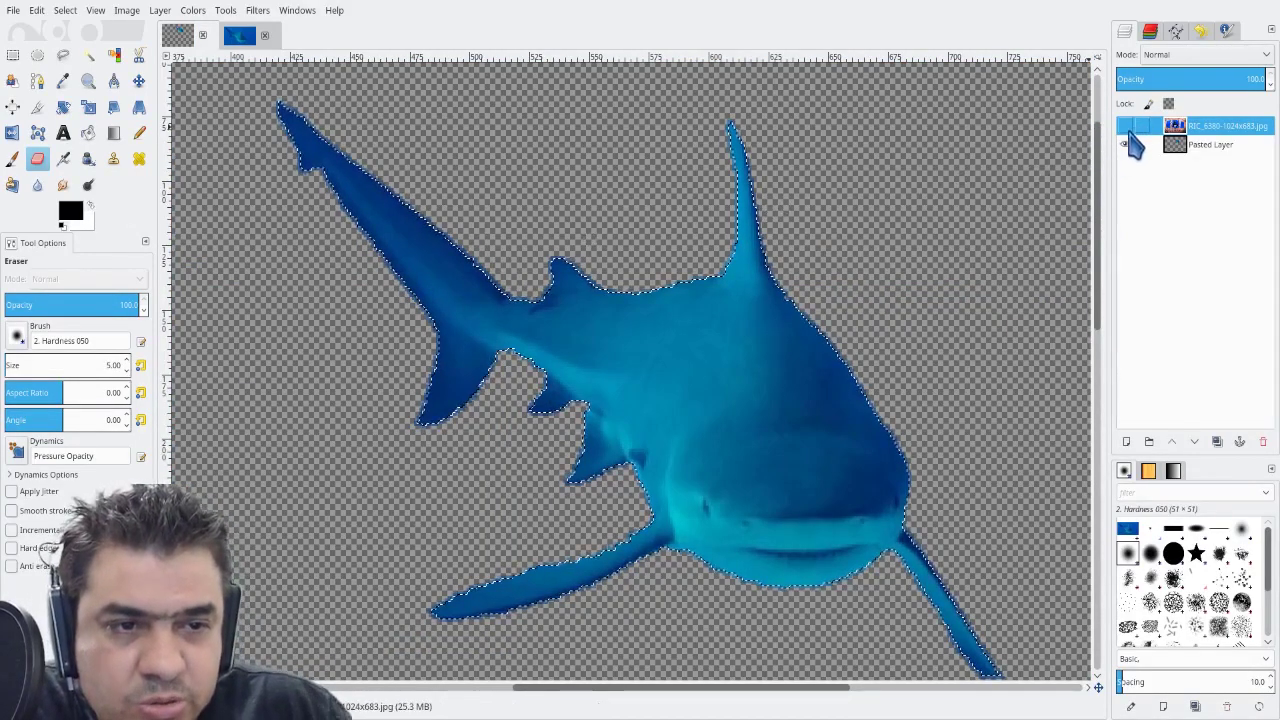
click(1126, 127)
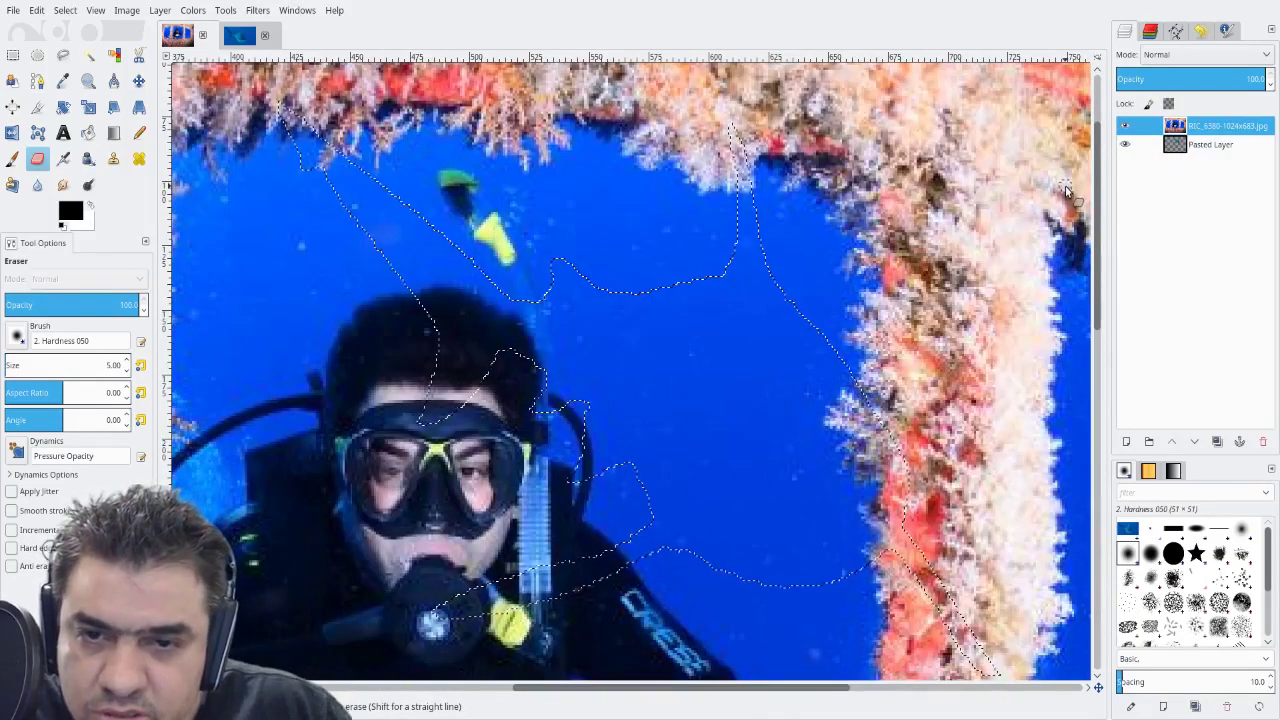
click(1205, 145)
click(1126, 127)
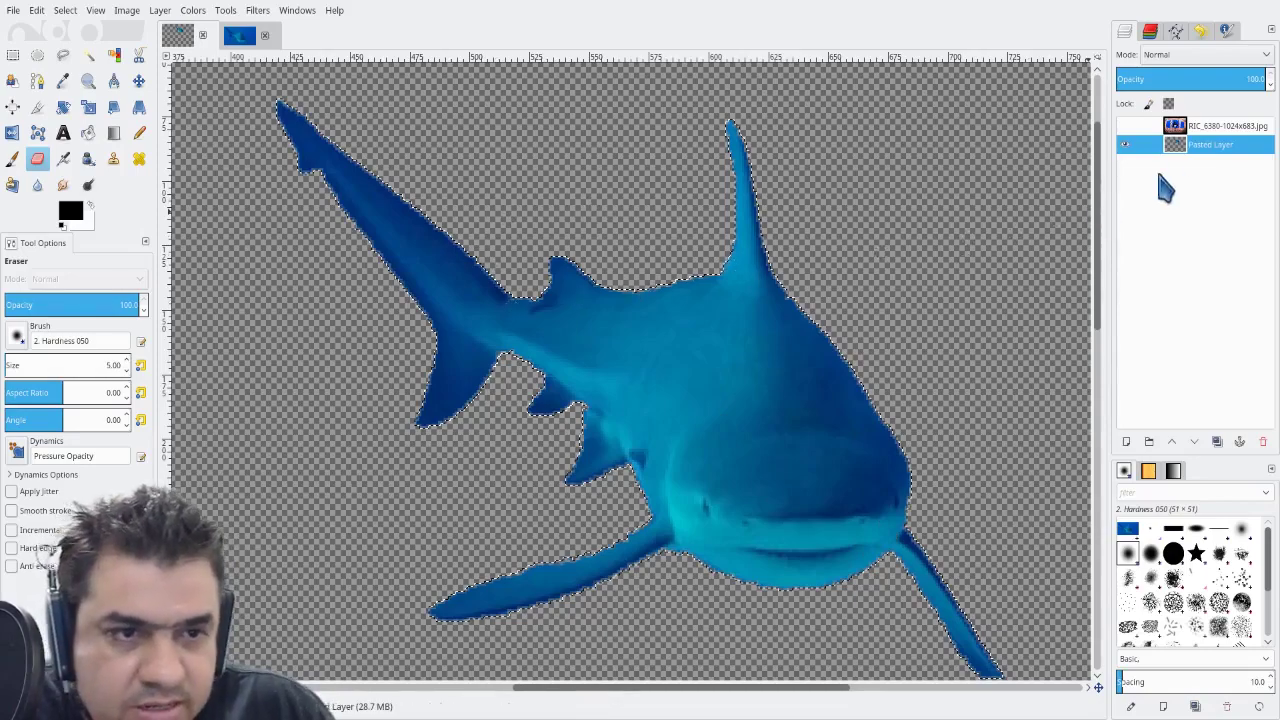
click(1205, 128)
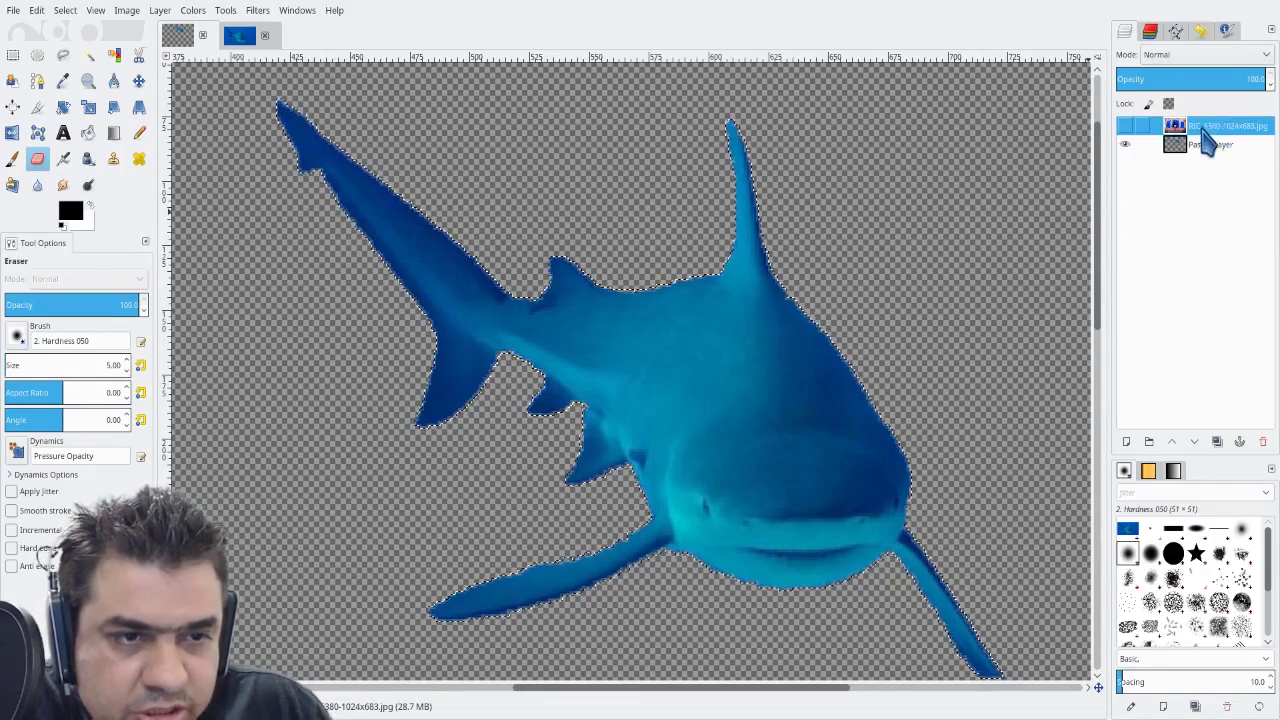
click(1126, 126)
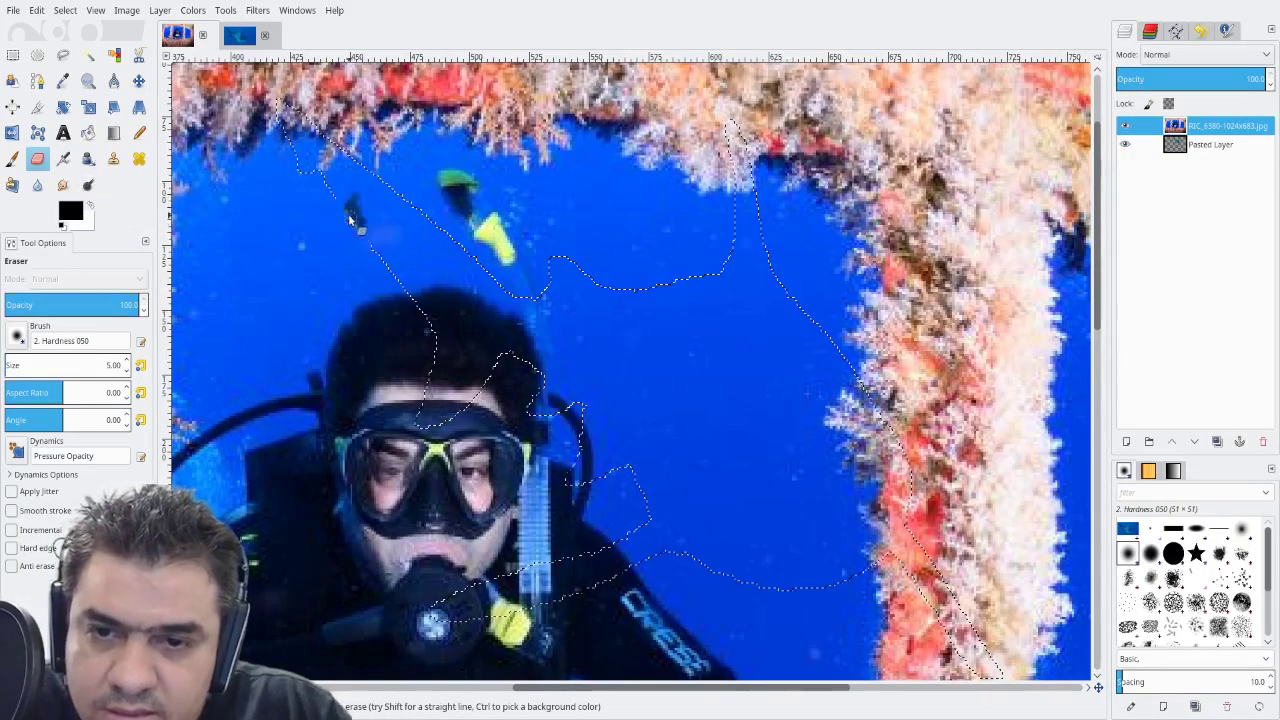
Erase the diver photo inside the tail part of the shark selection, following both selection edges down to the diver's hair
mouse_move(395, 269)
mouse_down()
mouse_move(383, 229)
mouse_move(393, 196)
mouse_move(370, 180)
mouse_move(379, 204)
mouse_move(352, 160)
mouse_move(353, 176)
mouse_move(336, 178)
mouse_move(339, 160)
mouse_move(345, 198)
mouse_move(346, 180)
mouse_move(385, 225)
mouse_up()
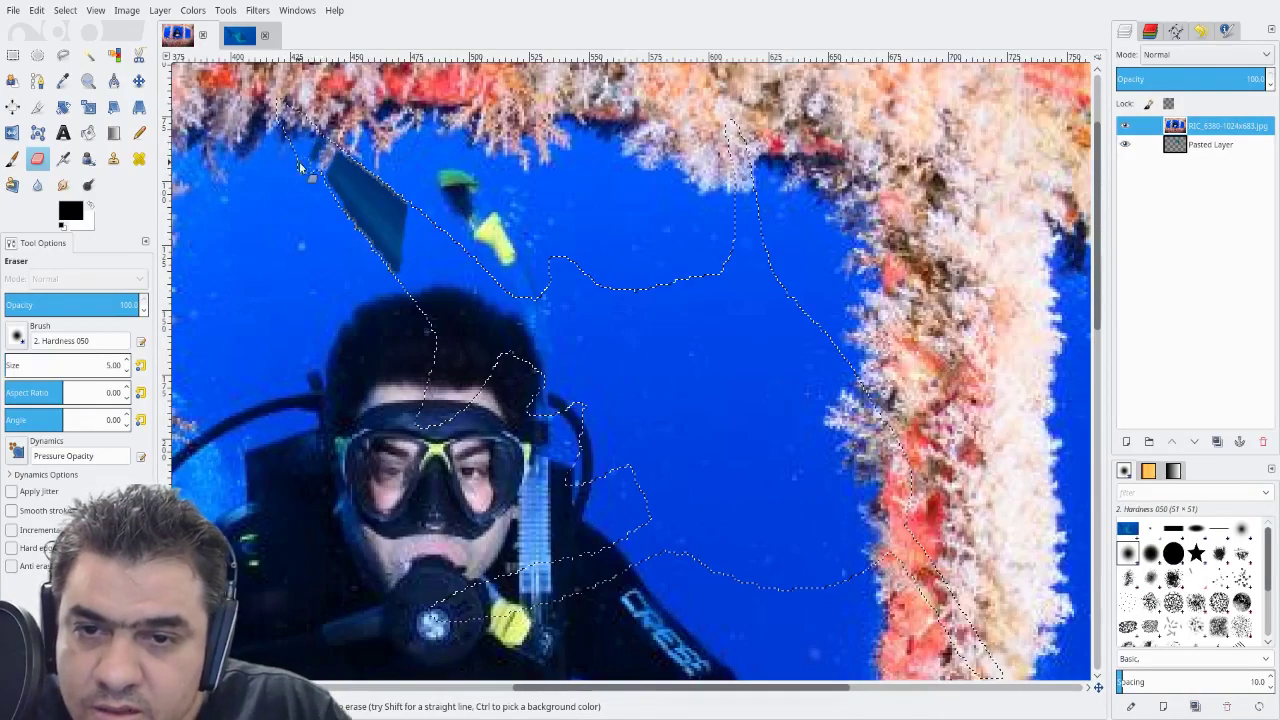
click(88, 81)
drag(241, 87, 720, 420)
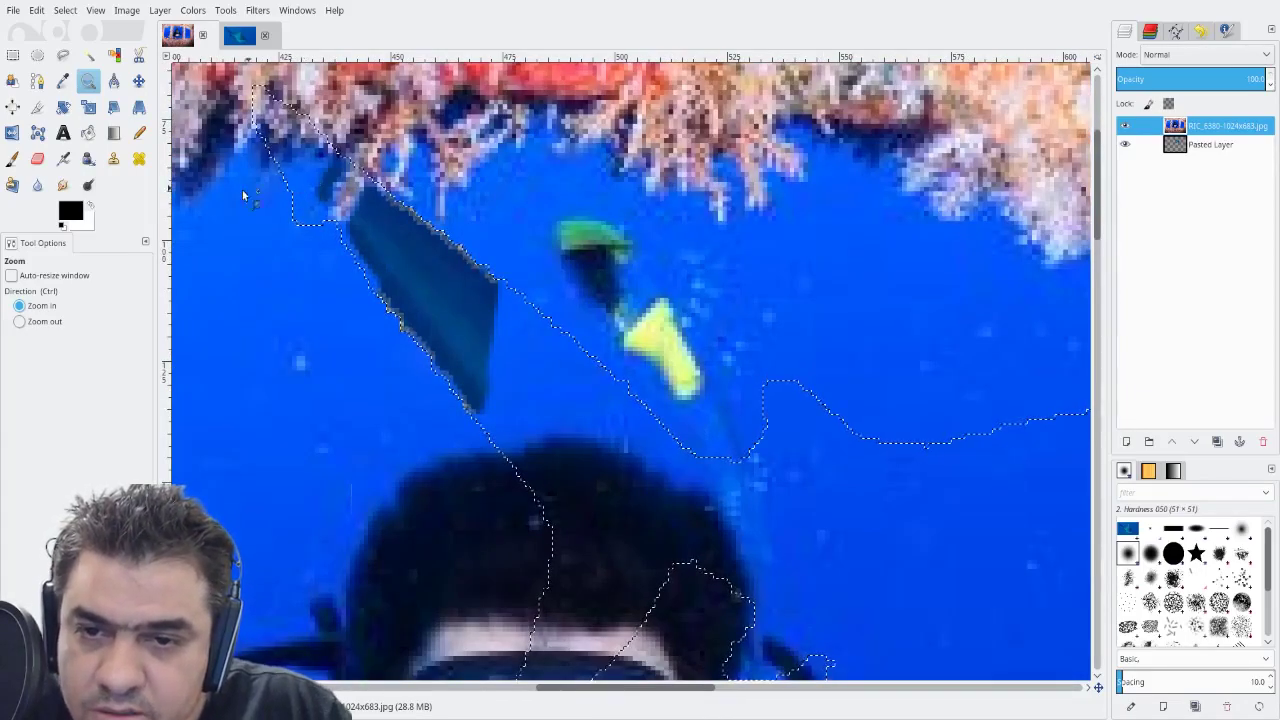
click(37, 158)
click(288, 172)
mouse_move(300, 168)
mouse_down()
mouse_move(290, 177)
mouse_move(313, 184)
mouse_move(304, 212)
mouse_move(349, 243)
mouse_move(378, 287)
mouse_move(510, 328)
mouse_move(502, 298)
mouse_move(549, 331)
mouse_move(520, 318)
mouse_move(450, 381)
mouse_move(393, 310)
mouse_move(486, 400)
mouse_move(478, 412)
mouse_move(500, 445)
mouse_move(527, 450)
mouse_move(527, 432)
mouse_move(507, 424)
mouse_move(522, 443)
mouse_up()
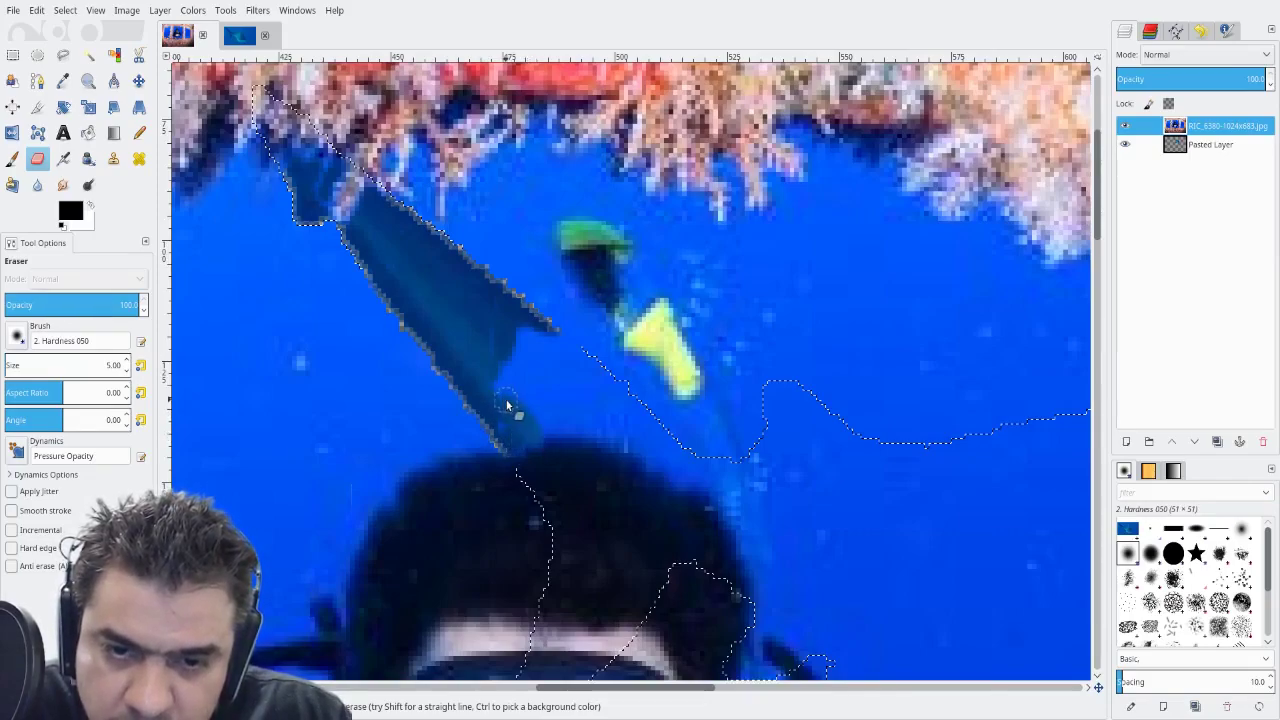
drag(534, 381, 566, 344)
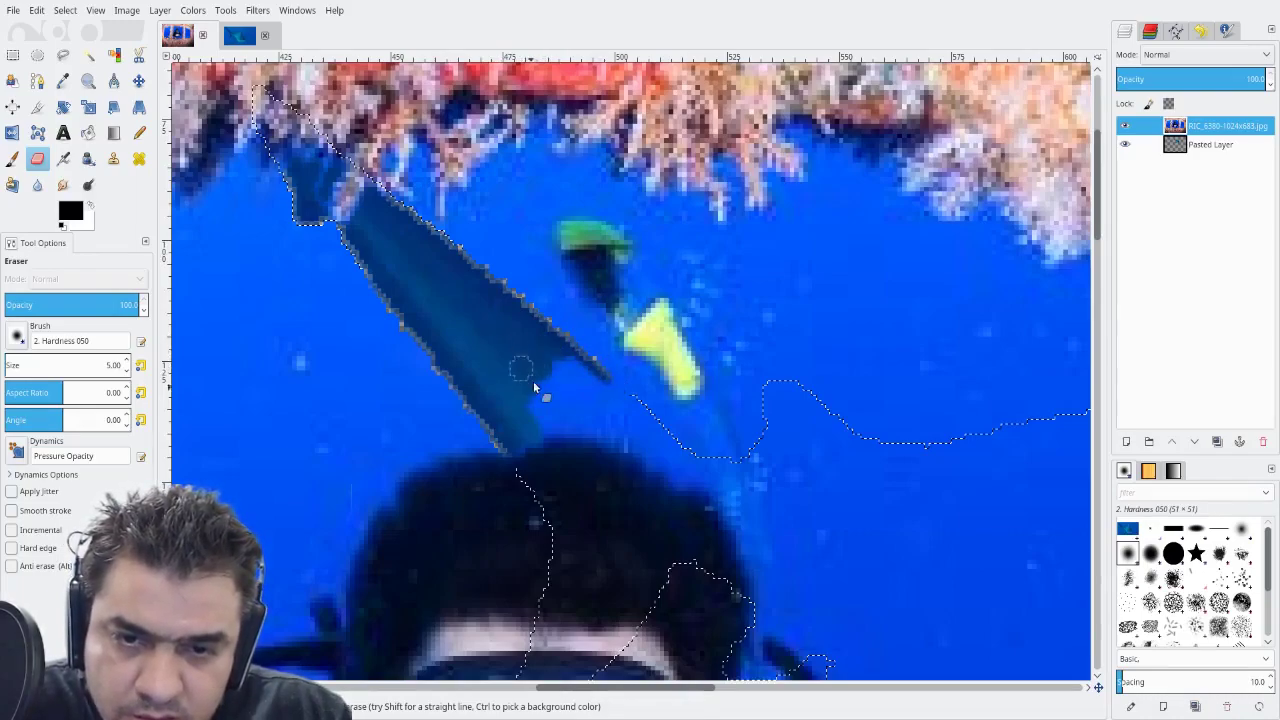
drag(565, 363, 608, 380)
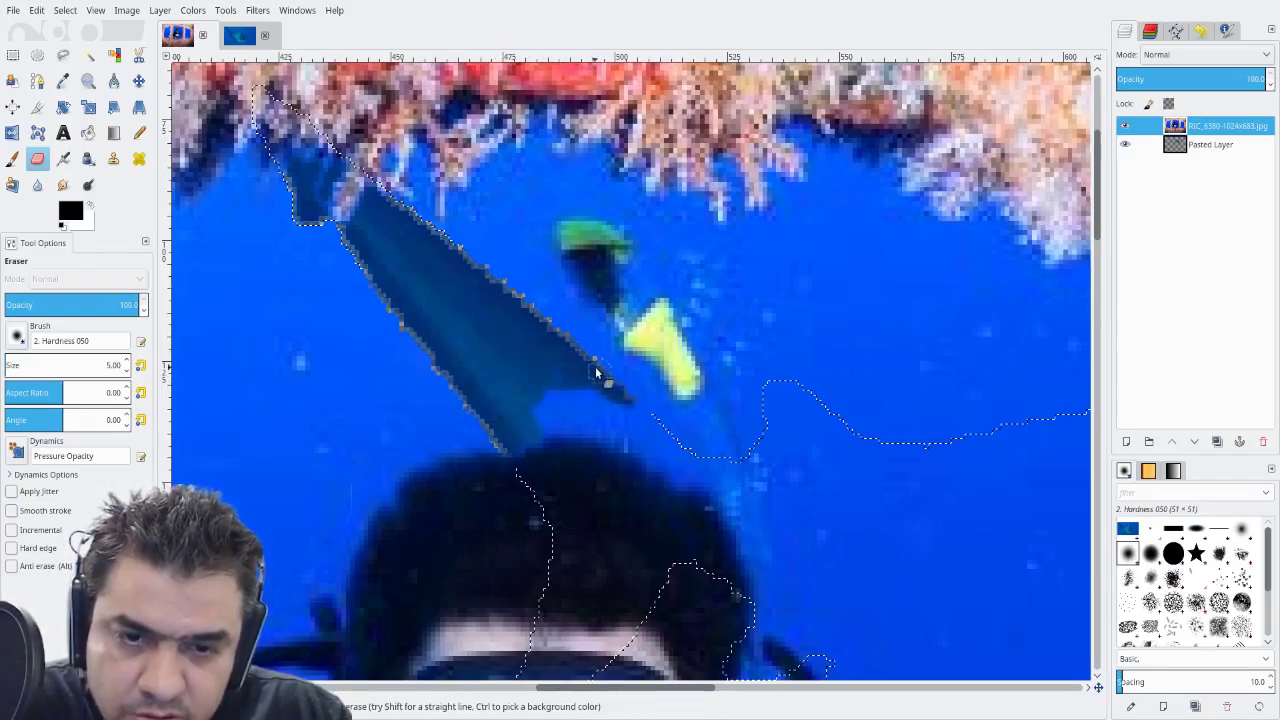
Continue erasing the diver photo along the shark's tail base, above the diver's hair and up to the bubbles
drag(686, 438, 474, 243)
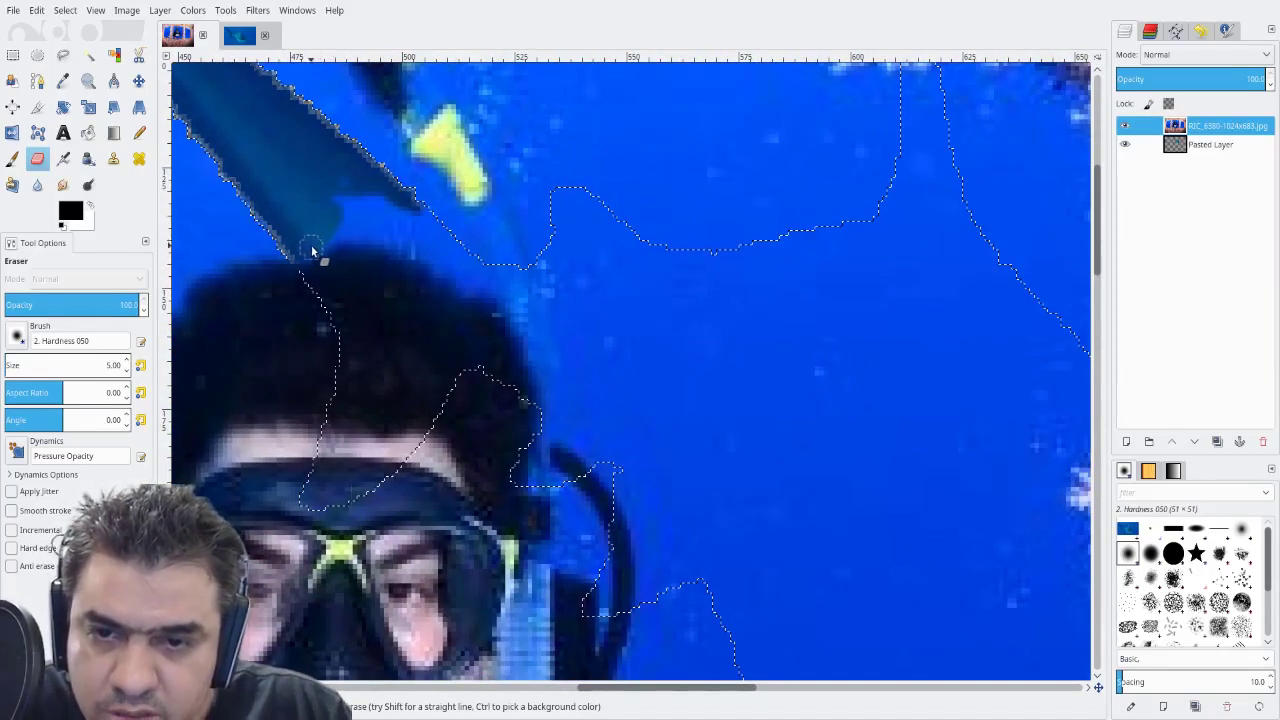
mouse_move(325, 230)
mouse_down()
mouse_move(356, 220)
mouse_move(335, 194)
mouse_move(356, 210)
mouse_move(407, 216)
mouse_up()
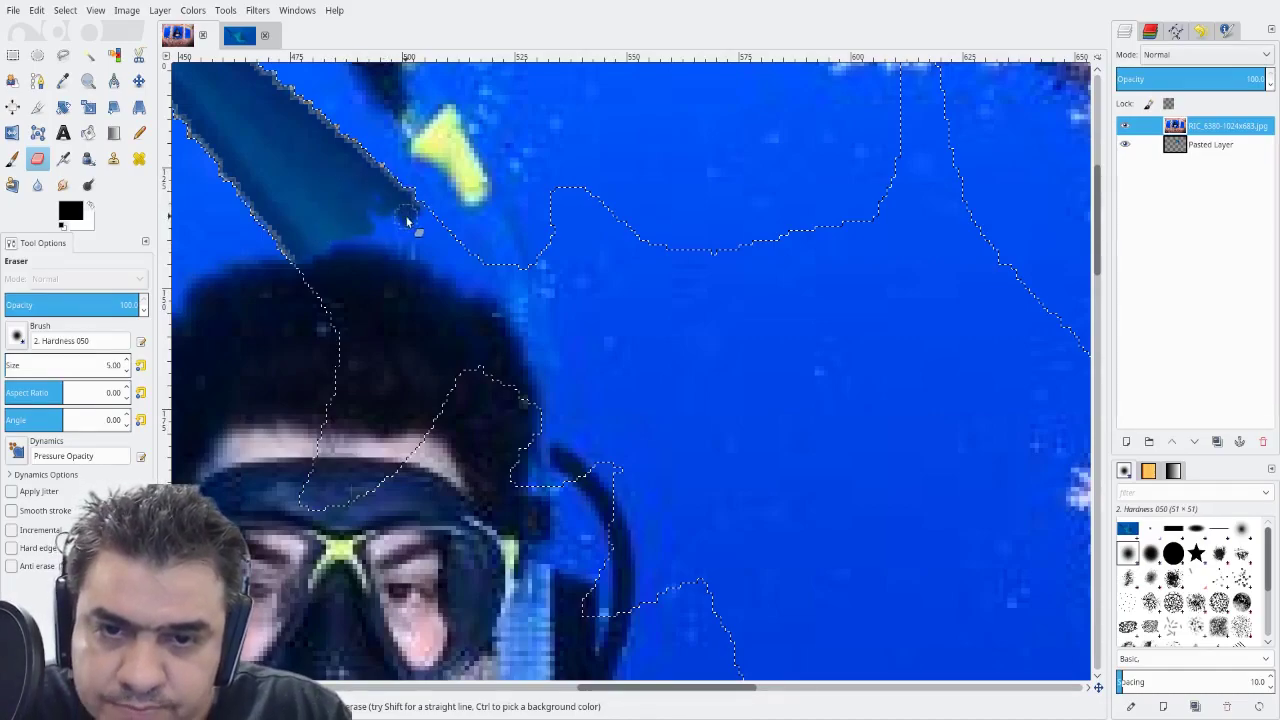
click(486, 272)
drag(489, 291, 428, 225)
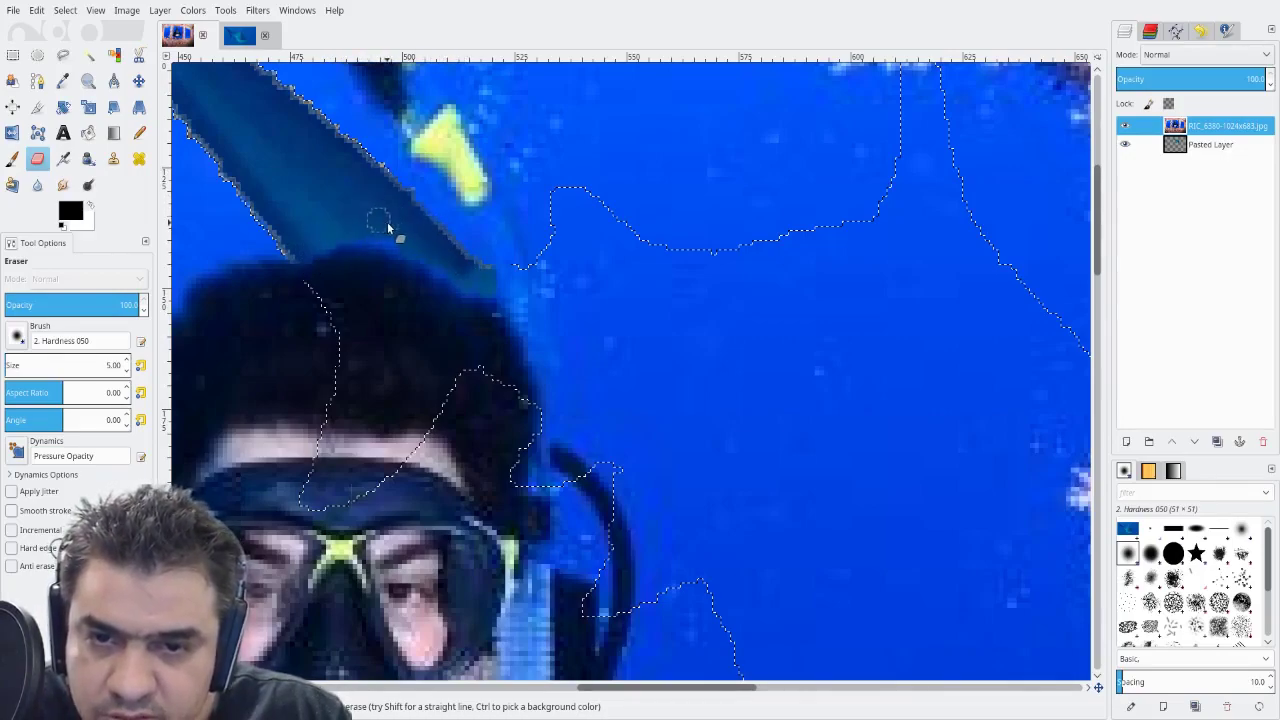
Lightly erase the photo along the upper edge of the diver's hair with the Eraser at 24.8 opacity
click(37, 300)
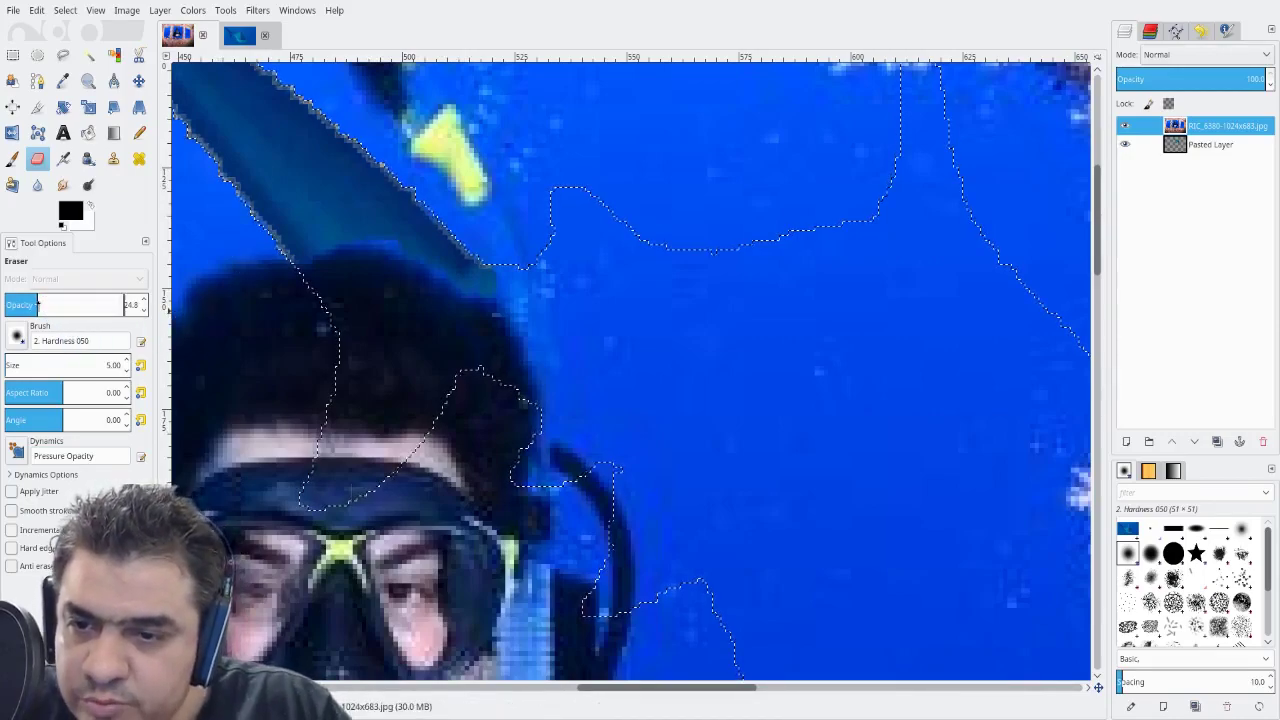
mouse_move(315, 254)
mouse_down()
mouse_move(343, 234)
mouse_move(402, 249)
mouse_move(375, 233)
mouse_move(480, 292)
mouse_move(387, 239)
mouse_move(309, 245)
mouse_move(296, 234)
mouse_move(360, 234)
mouse_move(485, 284)
mouse_move(442, 270)
mouse_up()
Set the Eraser opacity to 100 and erase the photo beside the diver's head, including the shark's small rear dorsal fin
mouse_move(34, 306)
mouse_down()
mouse_move(140, 306)
mouse_move(170, 322)
mouse_up()
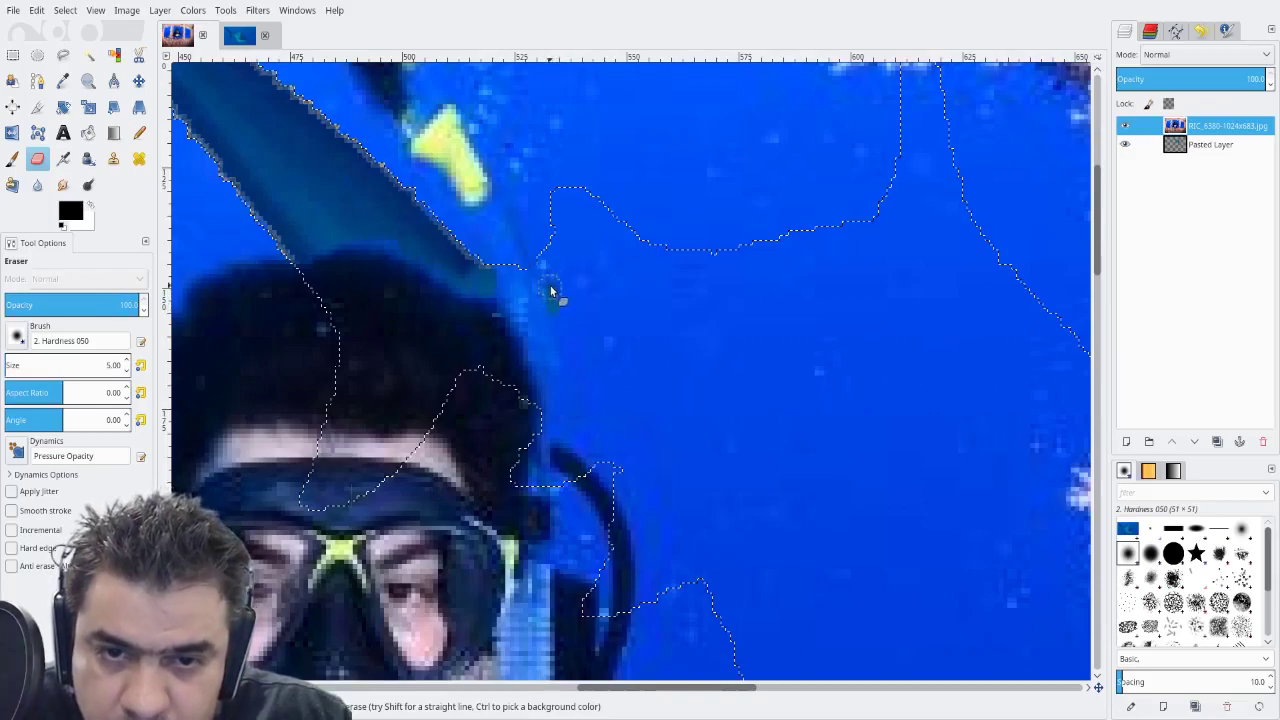
drag(545, 316, 563, 348)
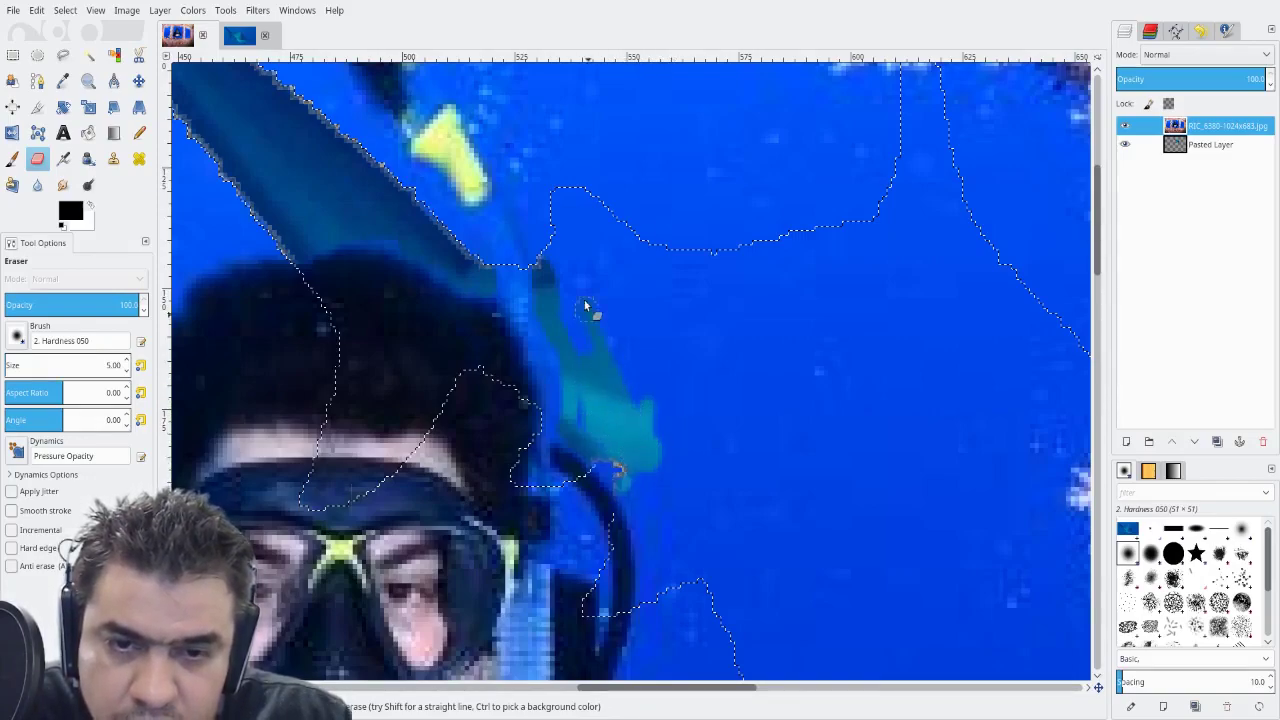
mouse_move(557, 246)
mouse_down()
mouse_move(560, 263)
mouse_move(577, 226)
mouse_move(613, 278)
mouse_up()
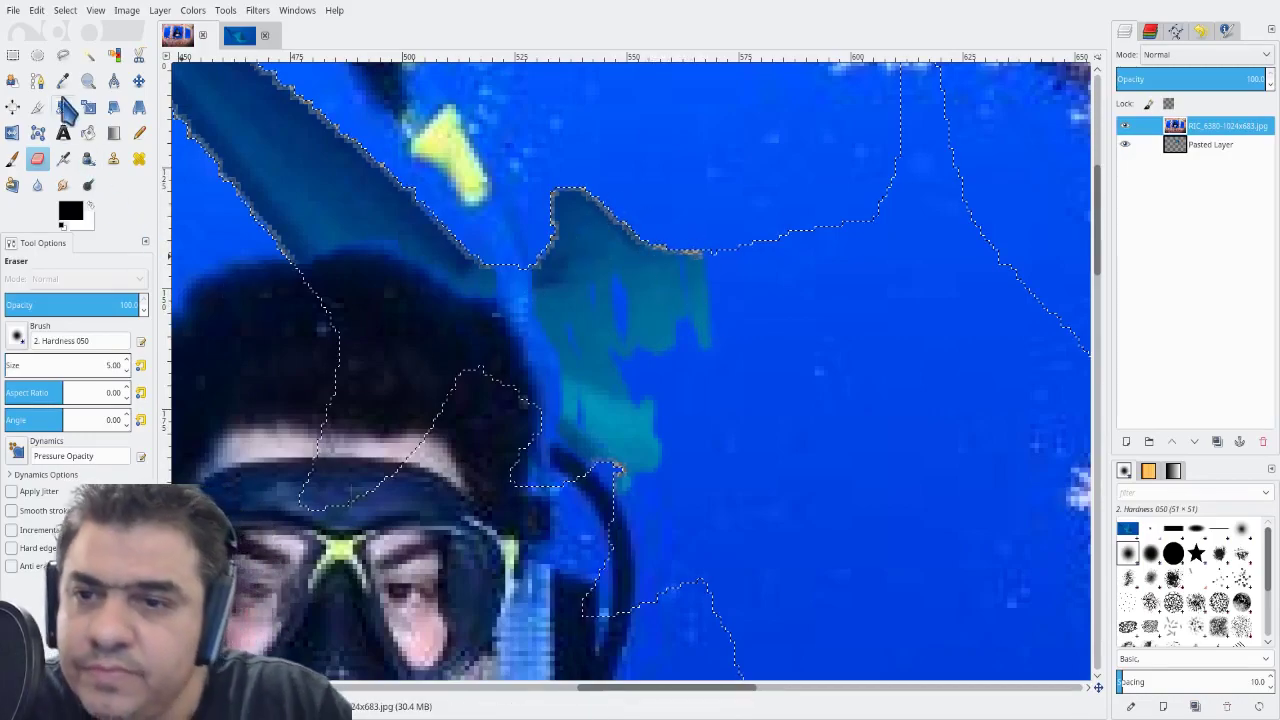
Examine the erased edge of the shark's small rear dorsal fin at pixel level and within the surrounding picture
click(88, 81)
drag(541, 178, 685, 298)
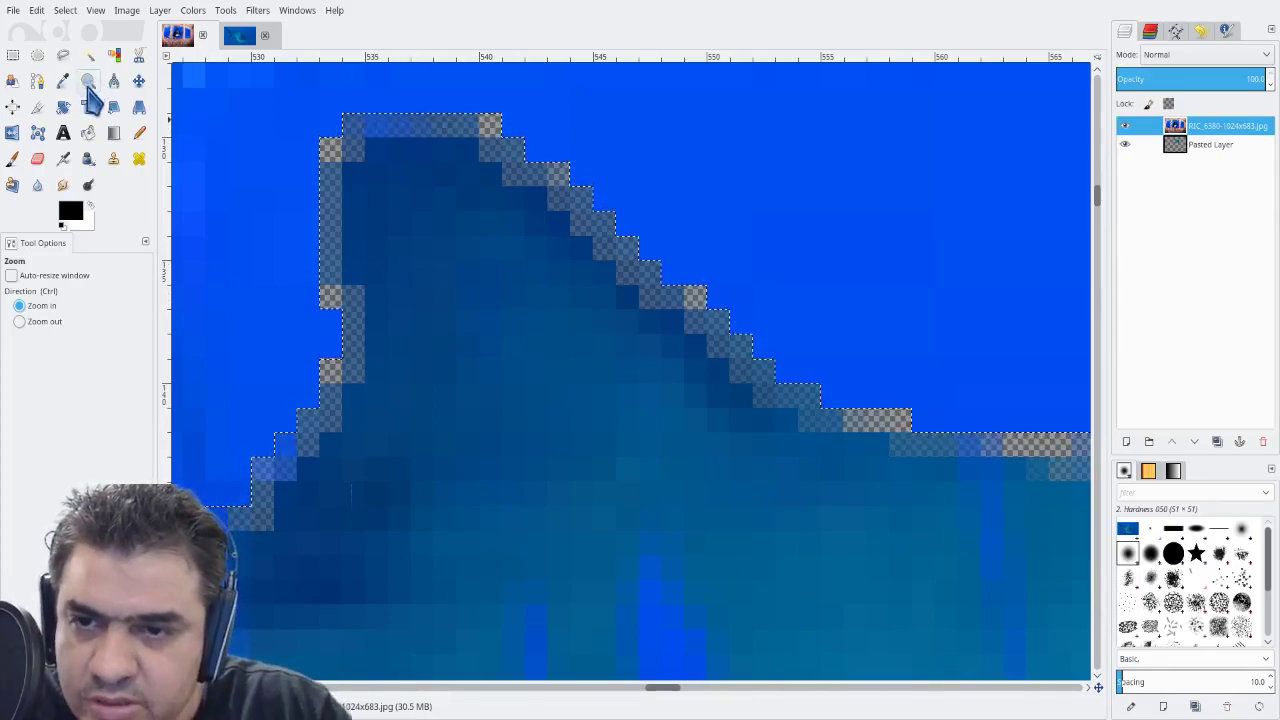
key(ctrl)
ctrl+click(504, 305)
ctrl+click(550, 365)
ctrl+click(576, 409)
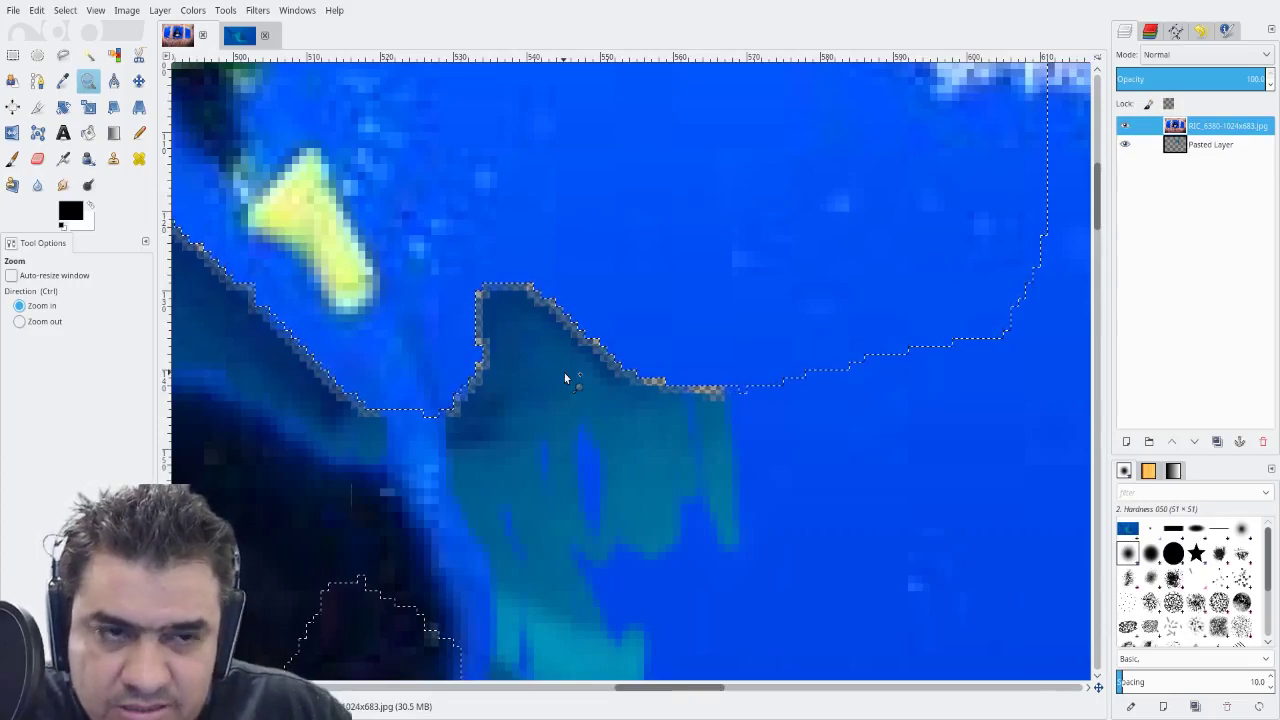
Erase the leftover blue streaks below the small dorsal fin and extend the erasing along the shark's back
drag(709, 600, 590, 345)
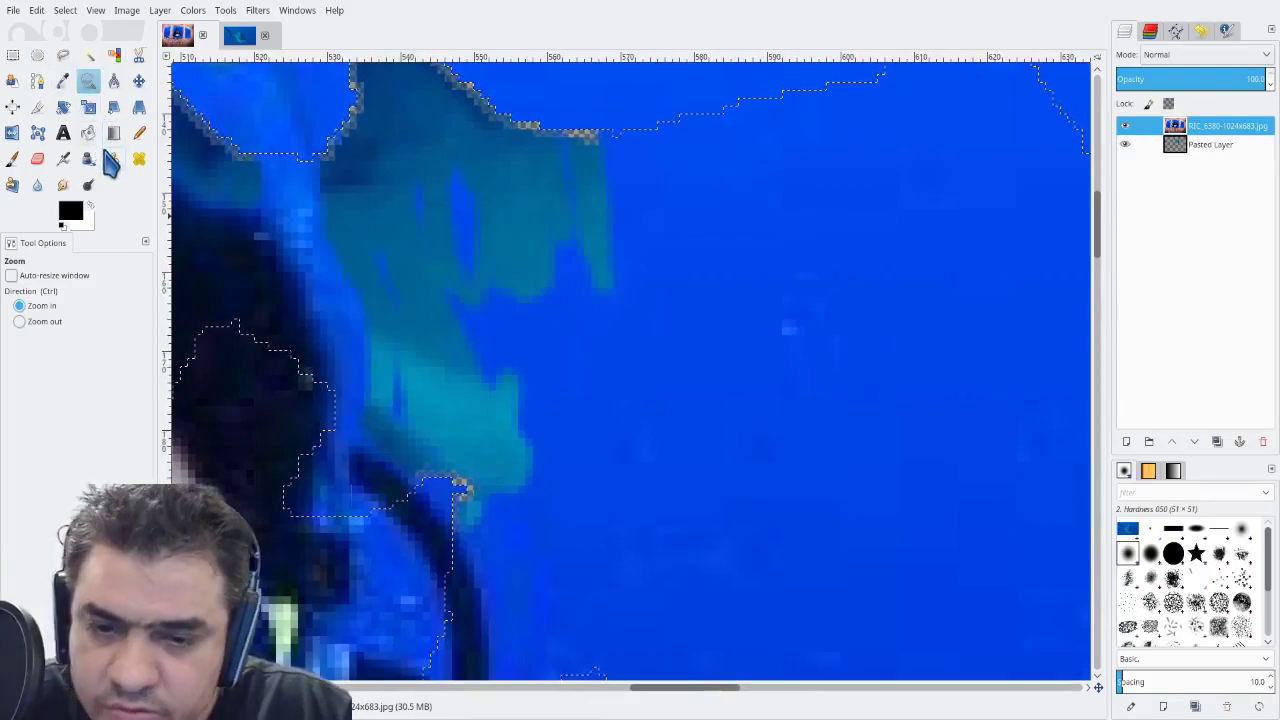
click(37, 158)
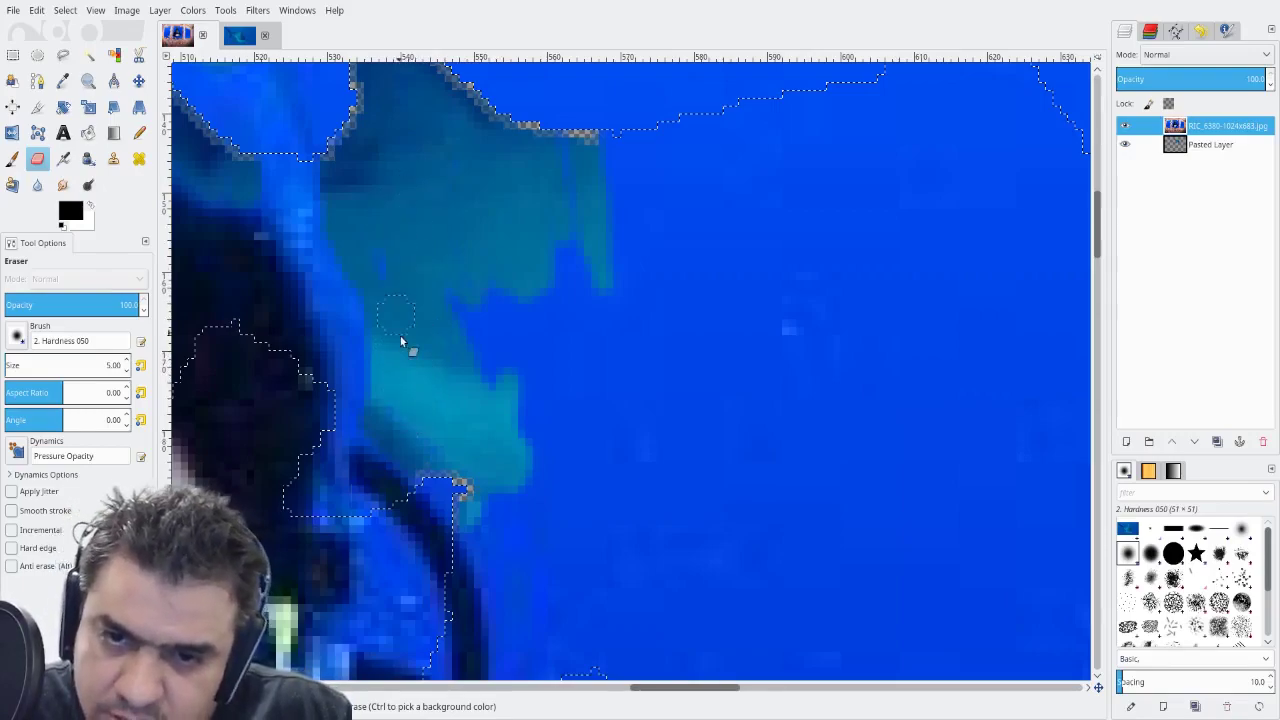
mouse_move(484, 297)
mouse_down()
mouse_move(504, 249)
mouse_move(548, 293)
mouse_move(579, 300)
mouse_move(588, 271)
mouse_up()
mouse_move(599, 170)
mouse_down()
mouse_move(636, 238)
mouse_move(674, 148)
mouse_move(652, 126)
mouse_move(721, 110)
mouse_move(756, 118)
mouse_move(769, 138)
mouse_move(783, 126)
mouse_move(757, 172)
mouse_up()
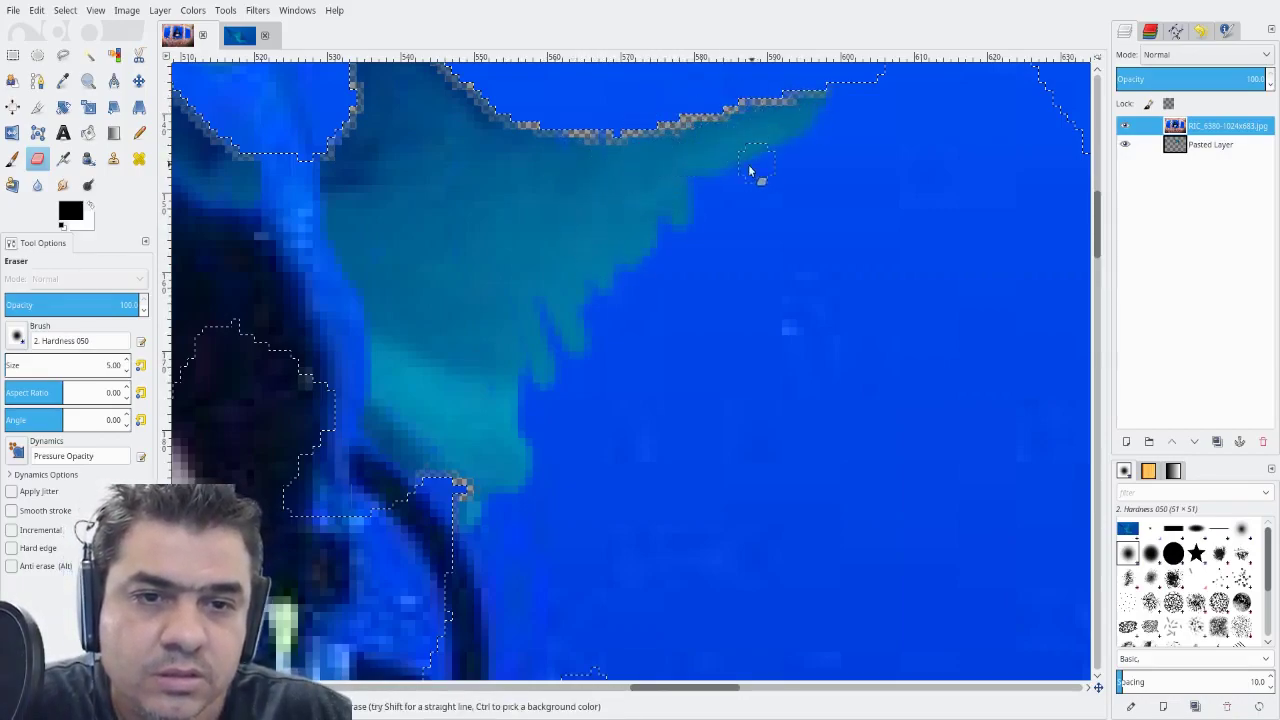
drag(618, 142, 685, 116)
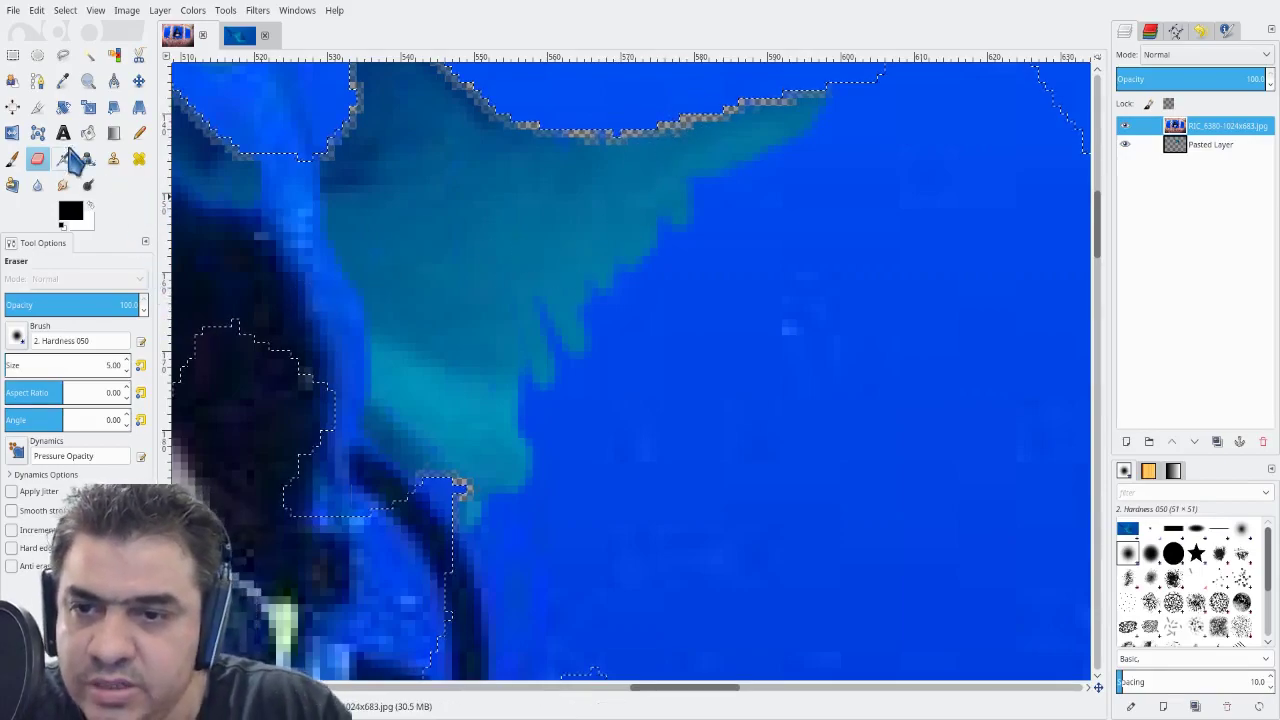
Set the Eraser size to 10 and erase more of the photo over the shark's back and flank, beside the diver's hose
click(88, 80)
ctrl+click(660, 366)
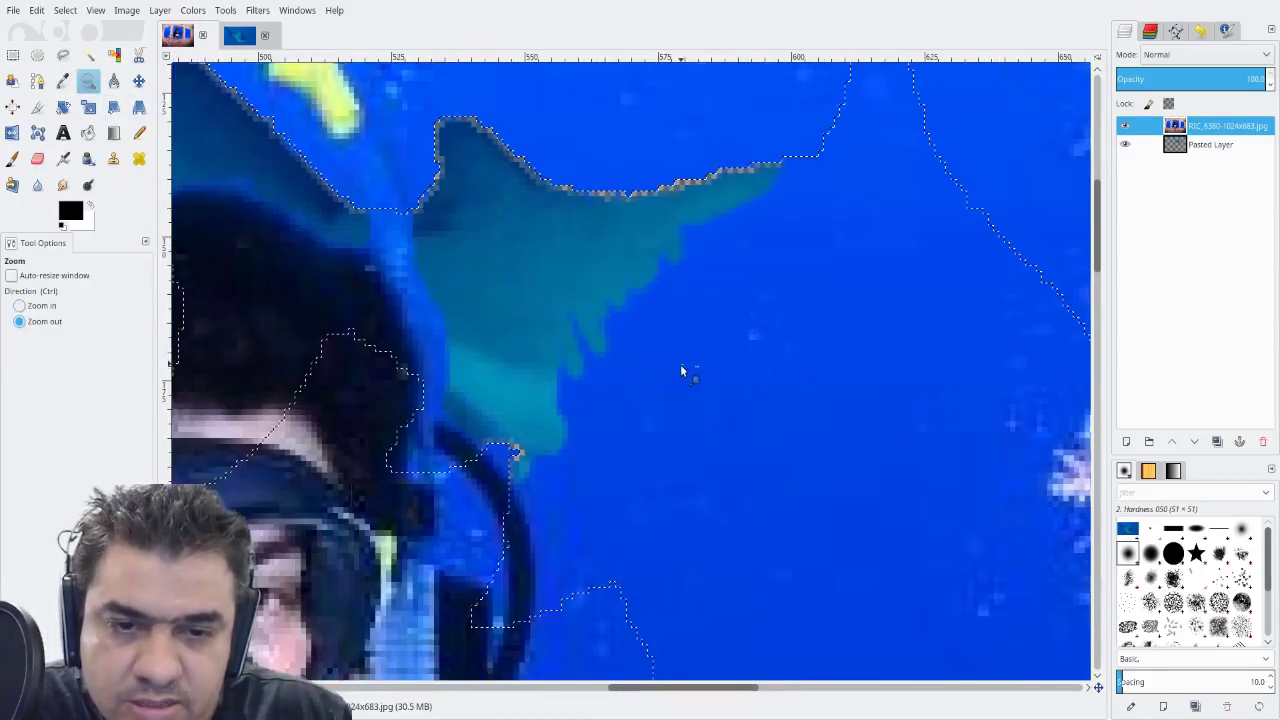
ctrl+click(686, 371)
drag(808, 424, 635, 312)
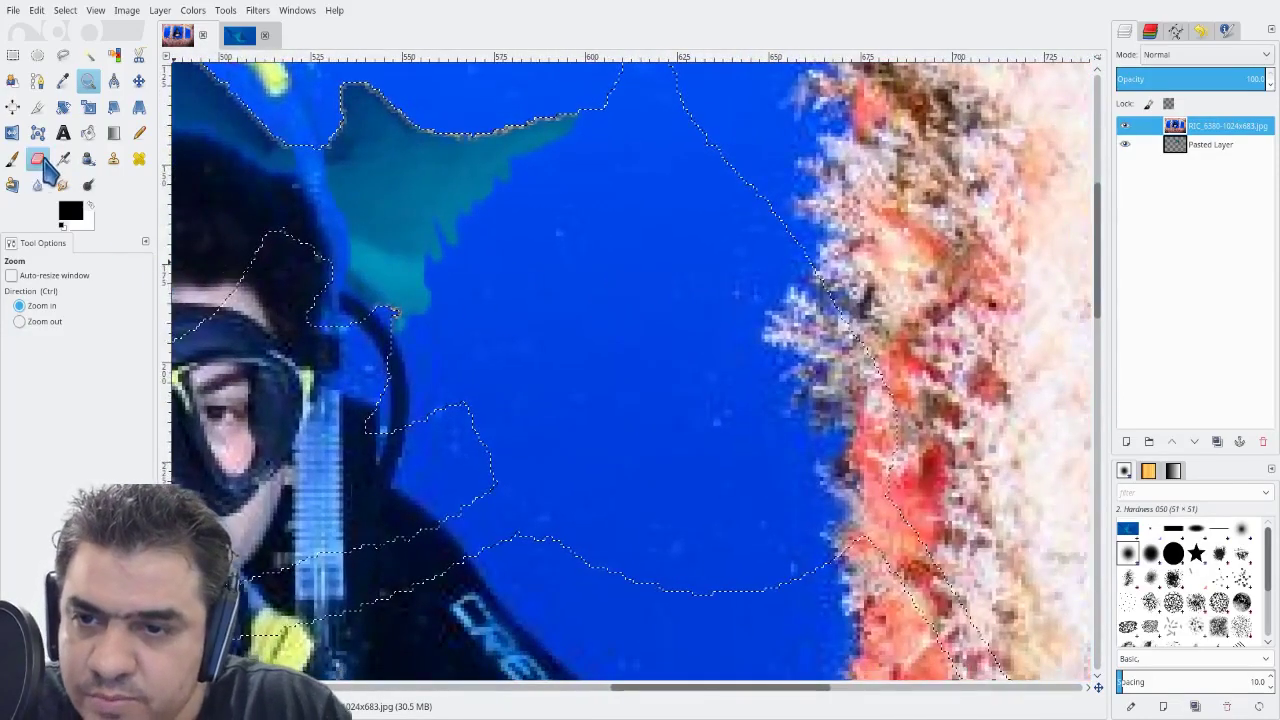
click(37, 158)
click(127, 361)
click(127, 361)
click(127, 361)
click(127, 361)
click(127, 361)
mouse_move(435, 184)
mouse_down()
mouse_move(467, 250)
mouse_move(457, 292)
mouse_move(439, 237)
mouse_up()
mouse_move(448, 327)
mouse_down()
mouse_move(406, 323)
mouse_move(425, 355)
mouse_move(448, 351)
mouse_move(476, 296)
mouse_move(492, 298)
mouse_move(491, 319)
mouse_move(530, 189)
mouse_up()
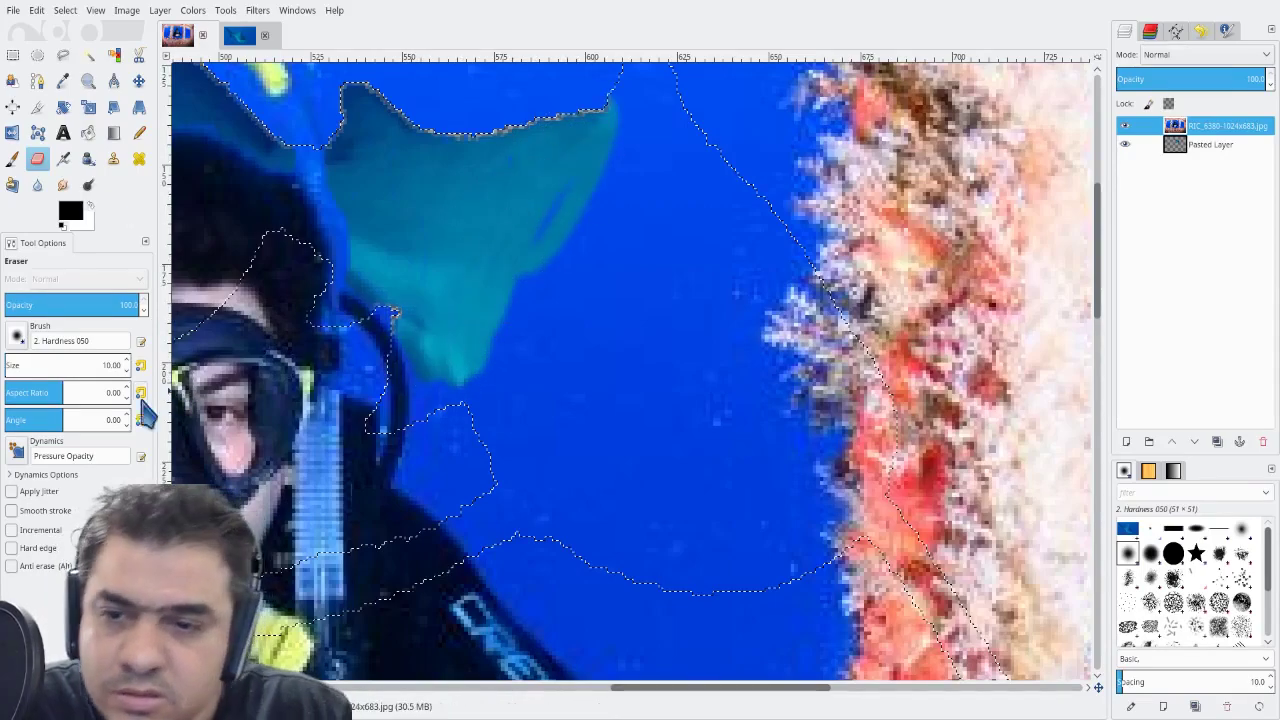
Enlarge the Eraser to 74.79 and erase the photo over the base of the large dorsal fin and the upper body
drag(21, 371, 13, 366)
mouse_move(571, 266)
mouse_down()
mouse_move(635, 232)
mouse_move(646, 185)
mouse_move(616, 138)
mouse_move(725, 280)
mouse_up()
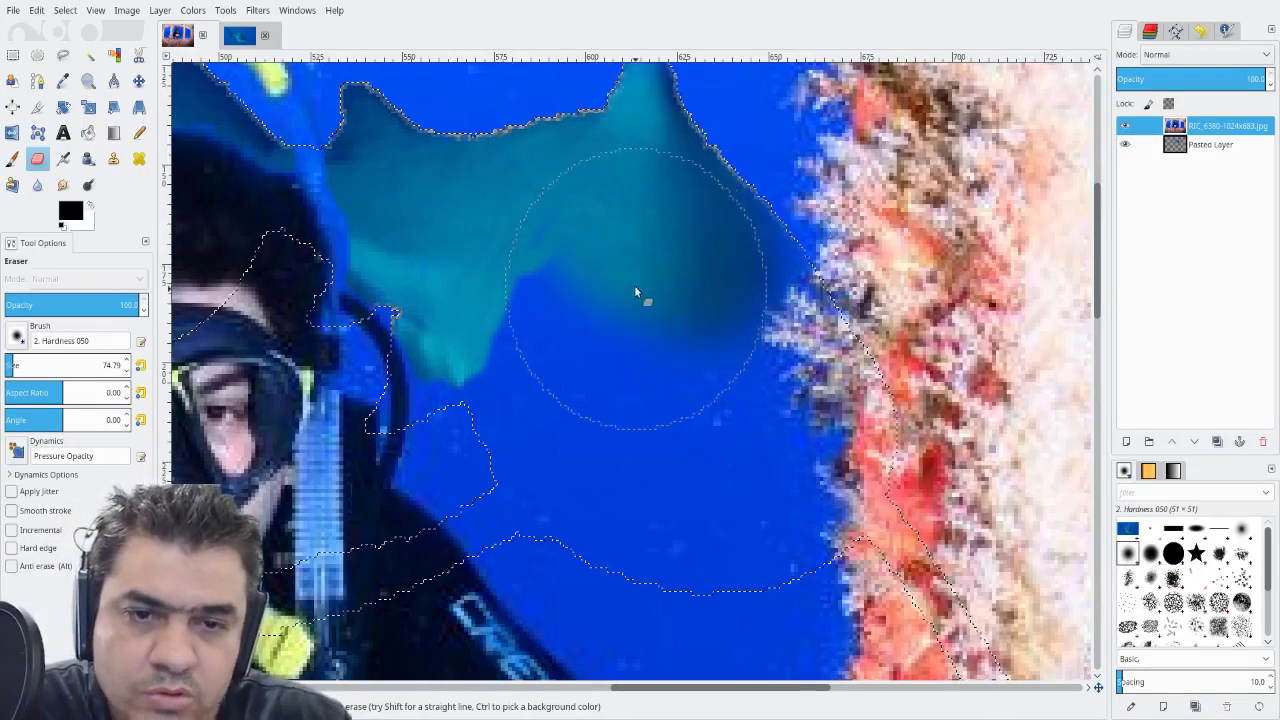
click(89, 81)
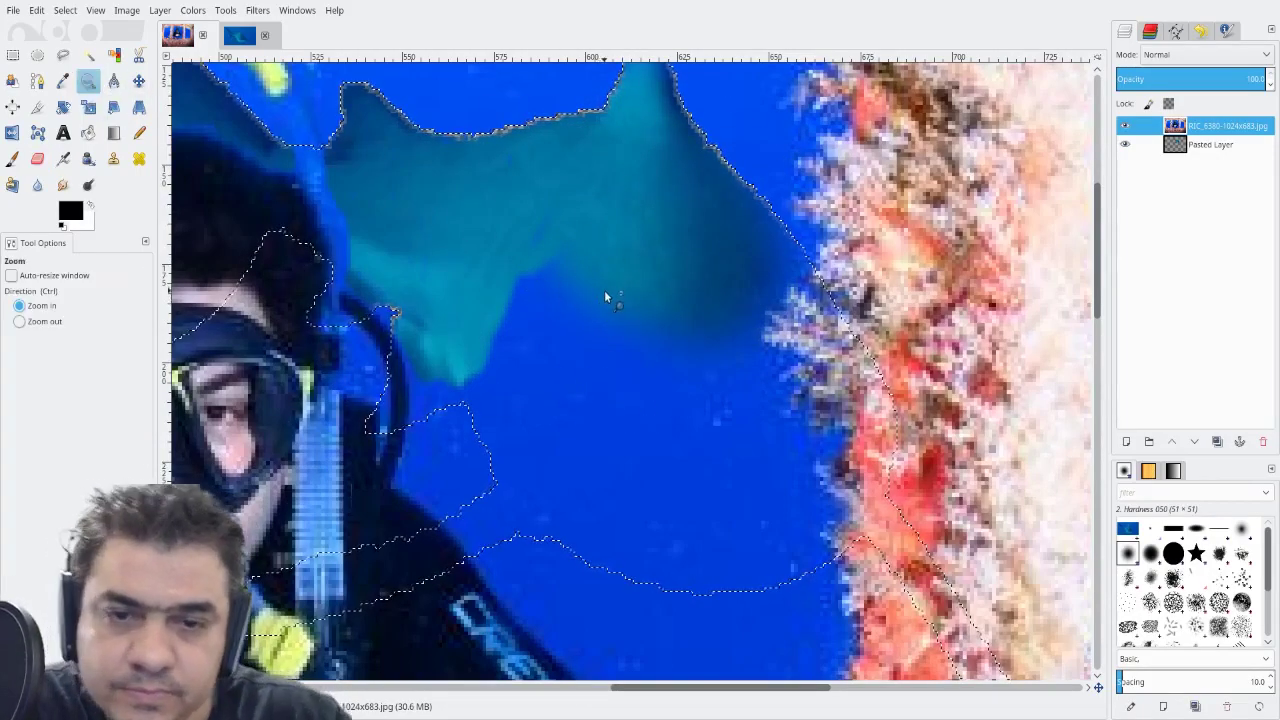
ctrl+click(606, 291)
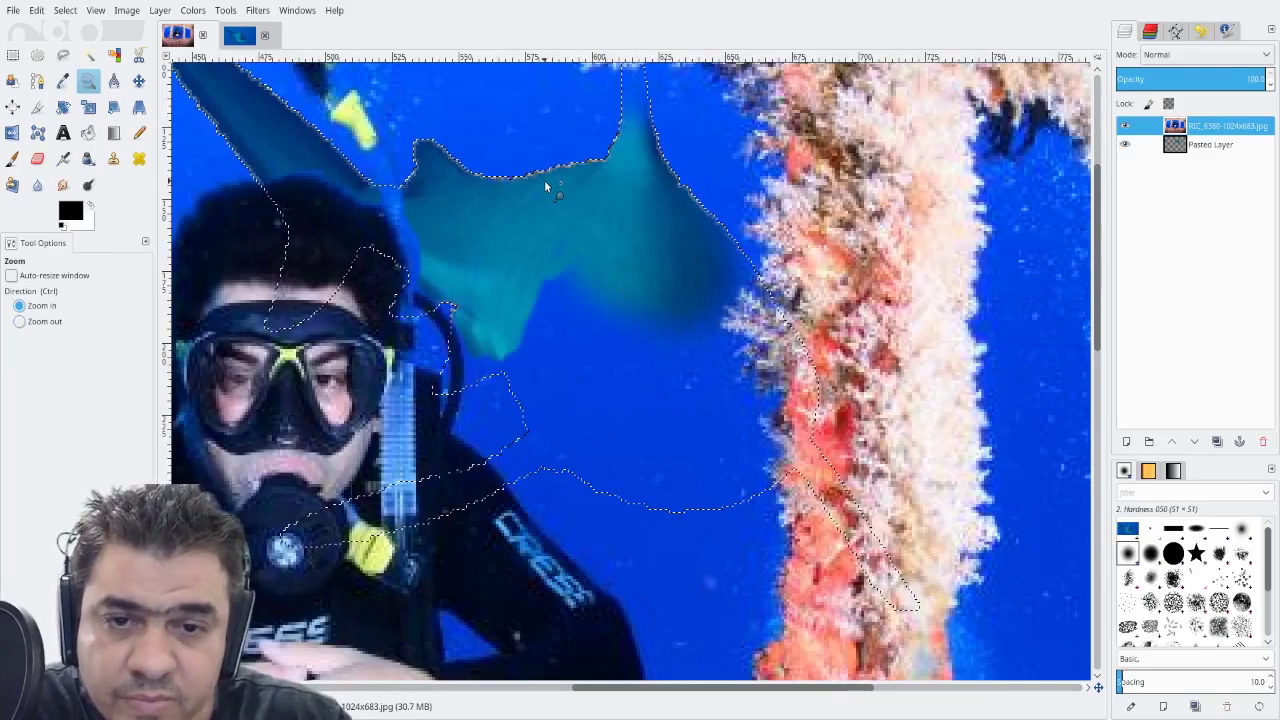
Erase the photo over the shark's lower body and head with the 74.79 Eraser
drag(634, 260, 584, 319)
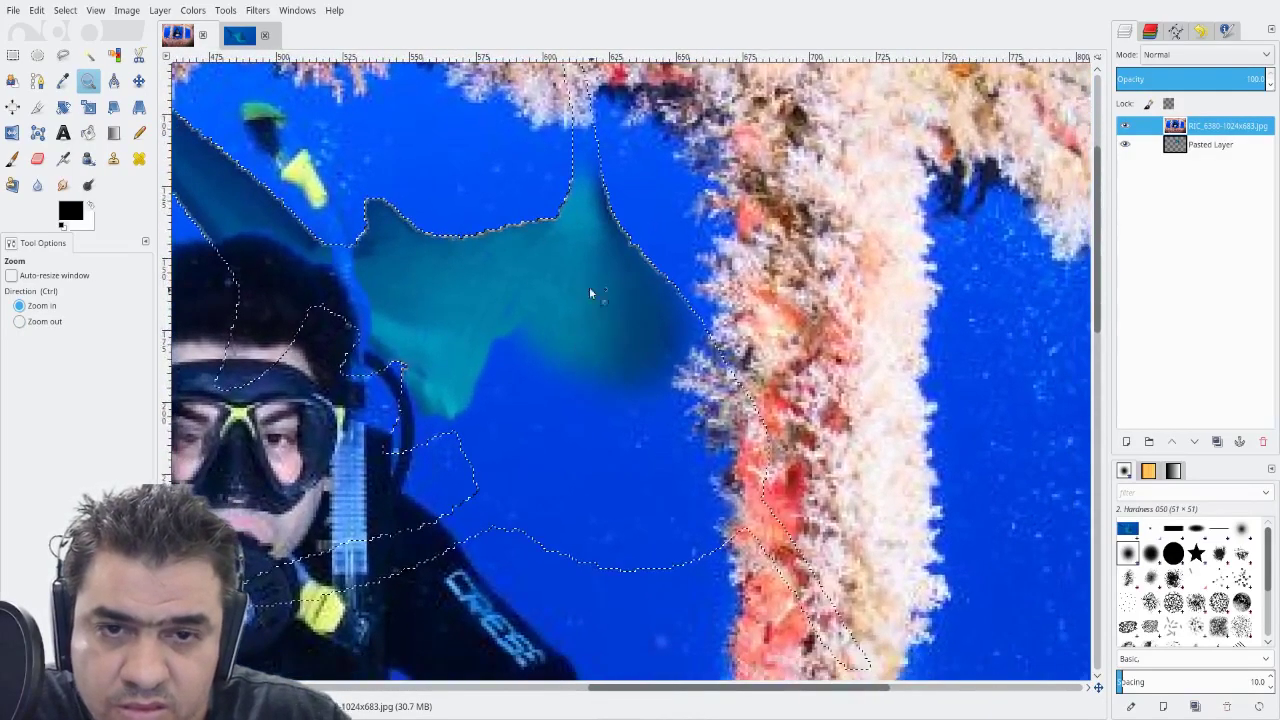
key(shift+e)
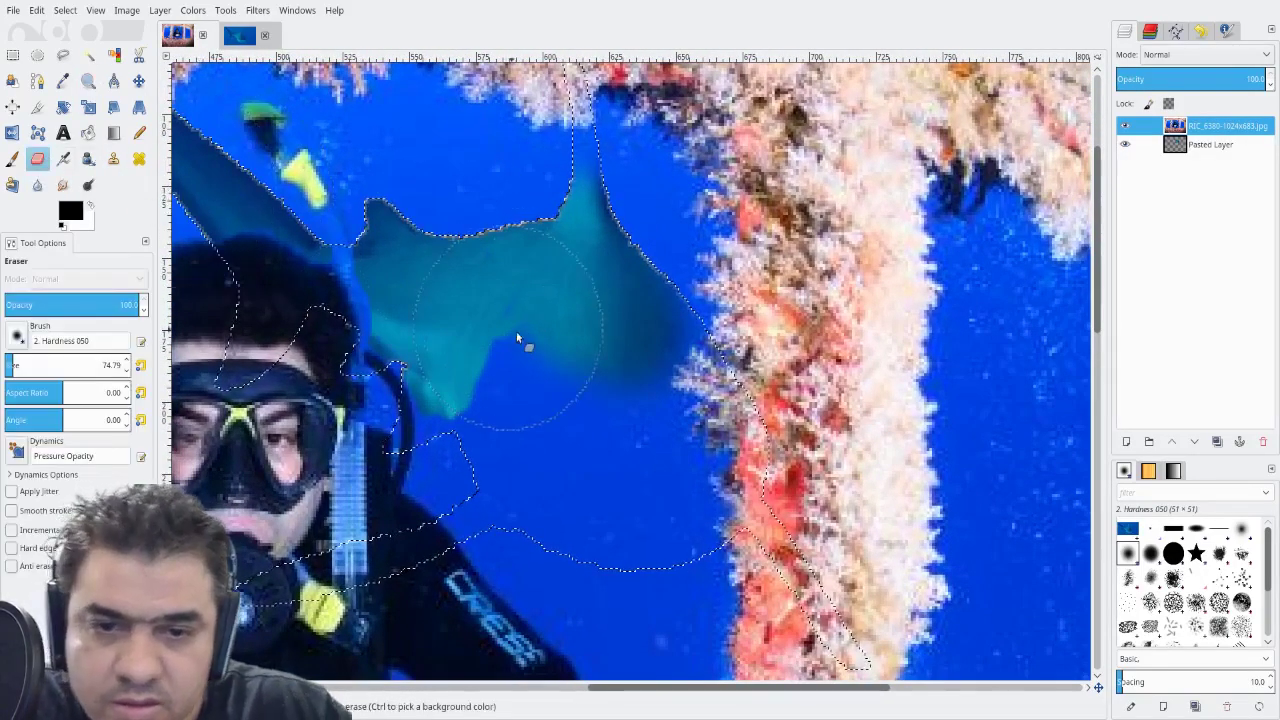
mouse_move(588, 403)
mouse_down()
mouse_move(578, 462)
mouse_move(589, 478)
mouse_move(523, 351)
mouse_move(581, 515)
mouse_move(519, 366)
mouse_move(533, 458)
mouse_move(592, 484)
mouse_move(632, 535)
mouse_move(577, 408)
mouse_move(554, 207)
mouse_move(560, 295)
mouse_up()
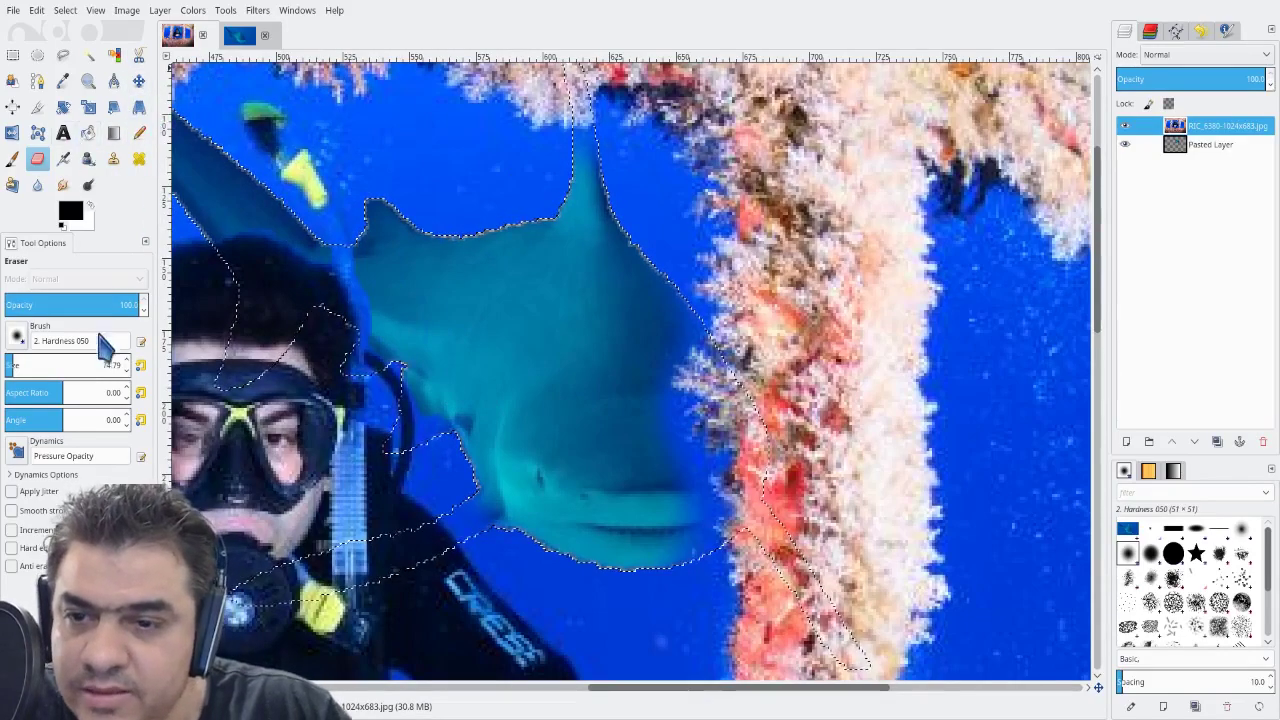
Set the Eraser size to 6.68 and erase the photo along the shark's head and flank, up to the coral and around the side fins
click(9, 363)
drag(9, 363, 6, 370)
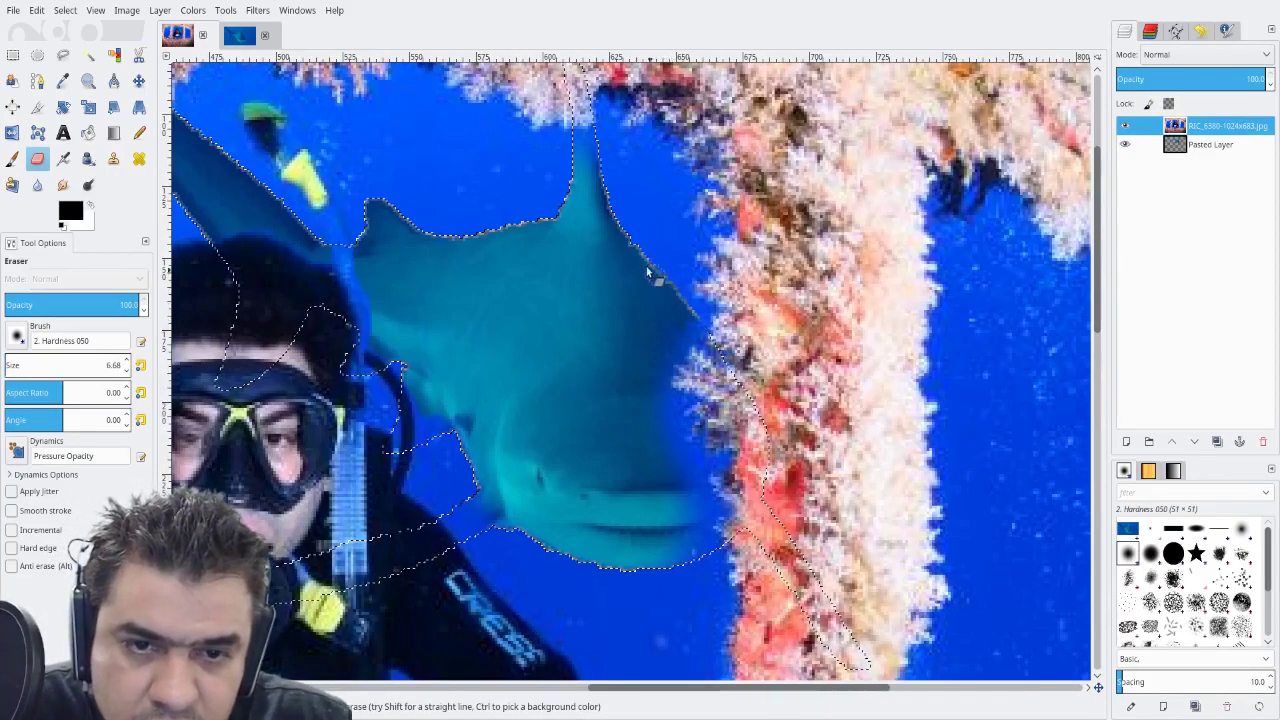
mouse_move(686, 322)
mouse_down()
mouse_move(659, 387)
mouse_move(659, 344)
mouse_move(655, 368)
mouse_move(658, 392)
mouse_move(657, 340)
mouse_move(663, 418)
mouse_move(681, 399)
mouse_move(676, 419)
mouse_move(689, 427)
mouse_move(674, 435)
mouse_move(672, 423)
mouse_move(681, 447)
mouse_move(699, 444)
mouse_move(698, 540)
mouse_up()
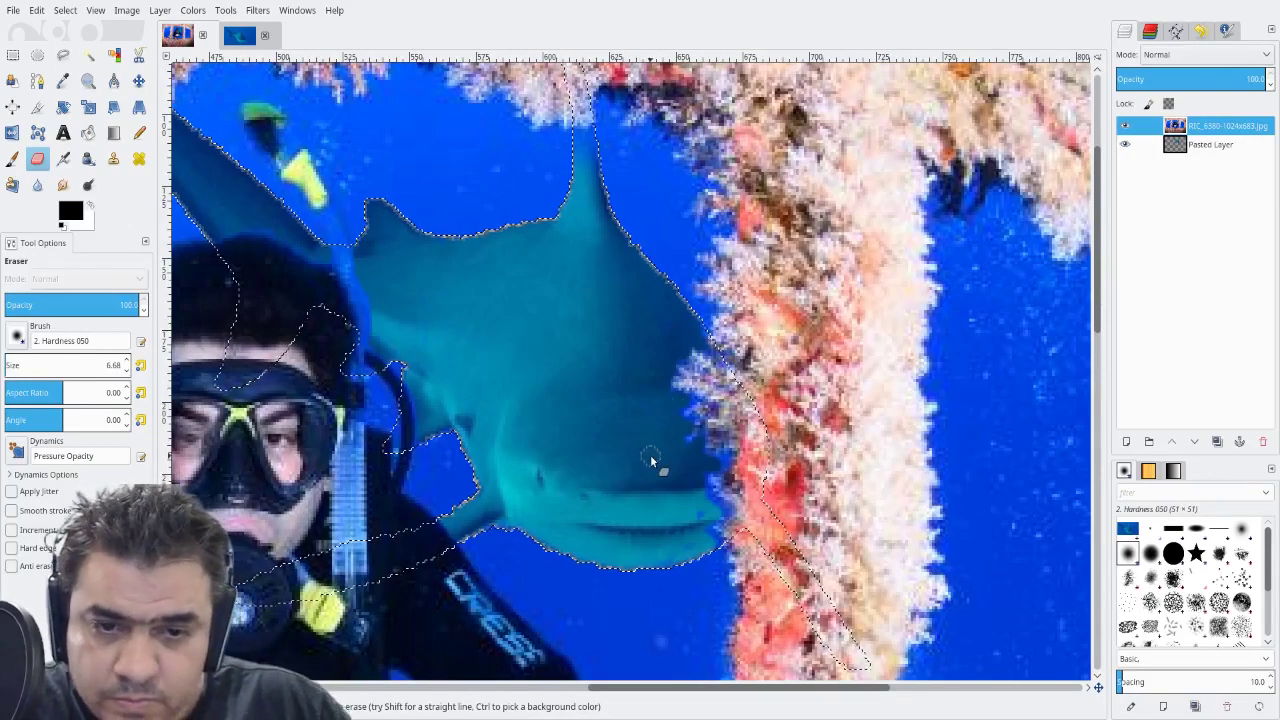
Erase softly along the coral's edge beside the shark's snout, using Eraser opacities of 20.3 and 37.1
click(33, 304)
drag(34, 300, 32, 300)
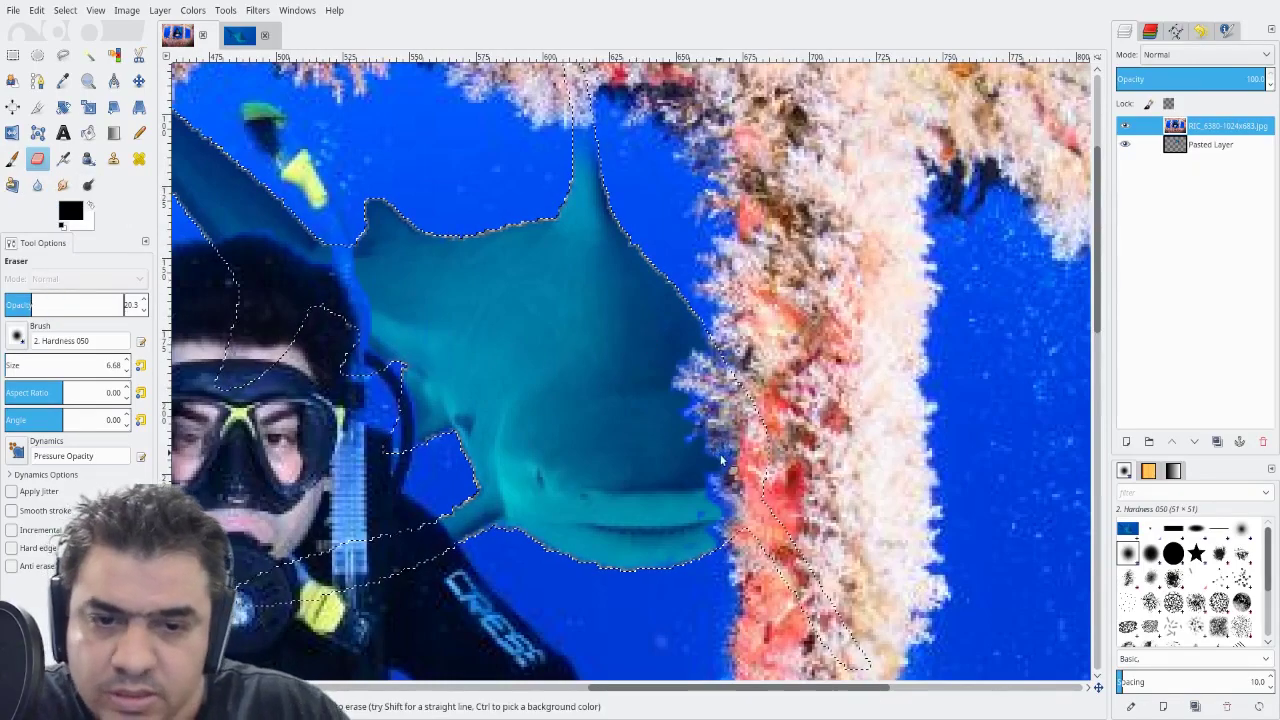
drag(726, 463, 603, 395)
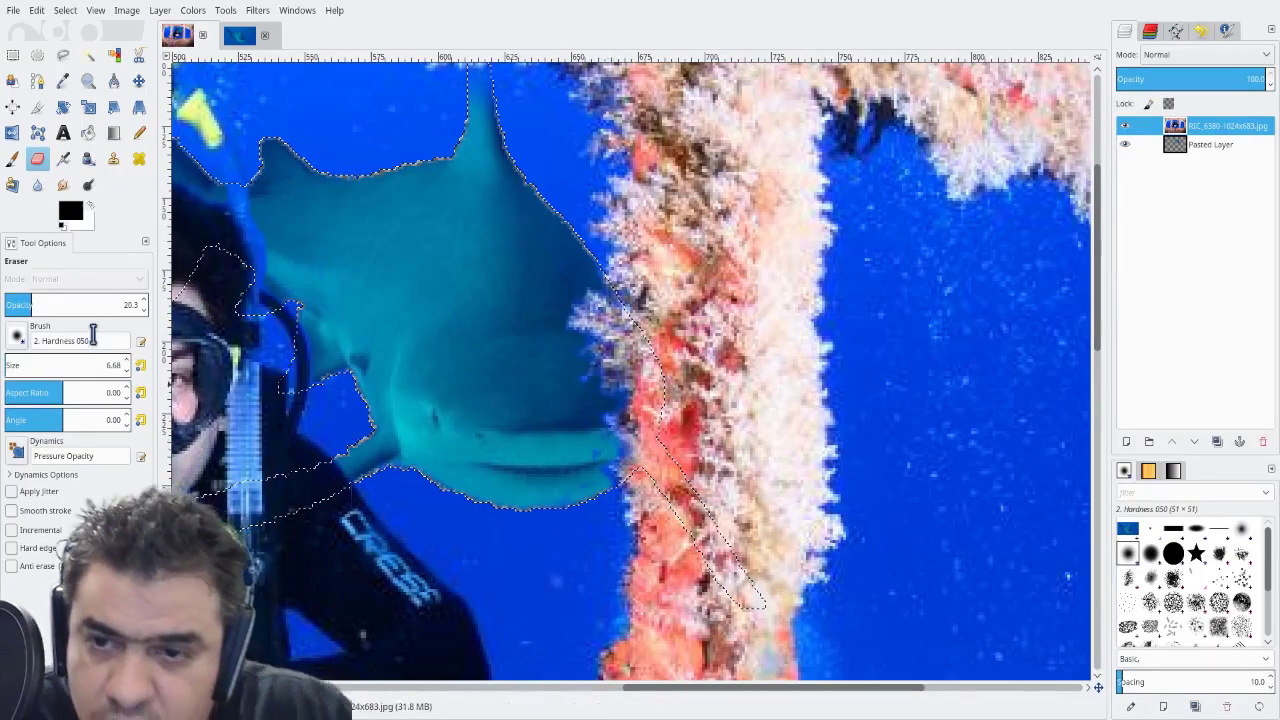
click(55, 304)
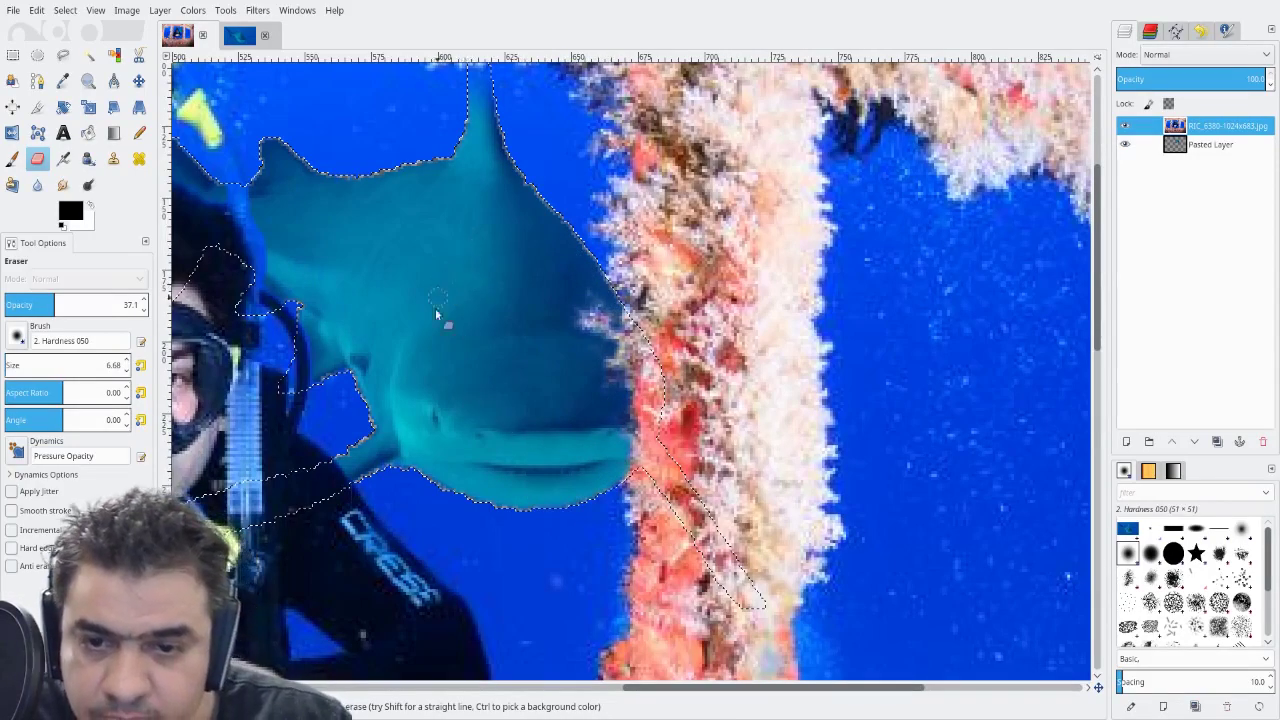
Erase the leftover blue beside the diver's hose, along the shark's rear flank and at the base of its tail
mouse_move(466, 367)
mouse_down()
mouse_move(626, 329)
mouse_move(651, 257)
mouse_up()
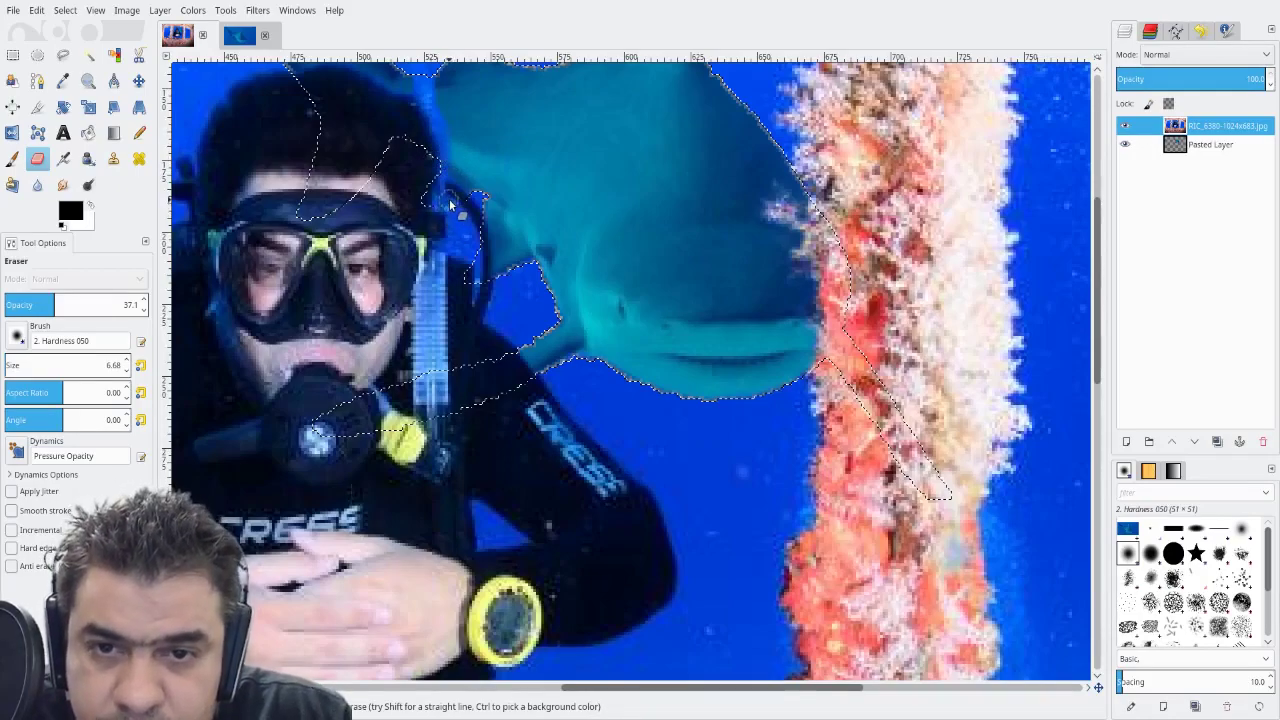
mouse_move(443, 167)
mouse_down()
mouse_move(450, 158)
mouse_move(519, 264)
mouse_move(503, 264)
mouse_move(573, 313)
mouse_up()
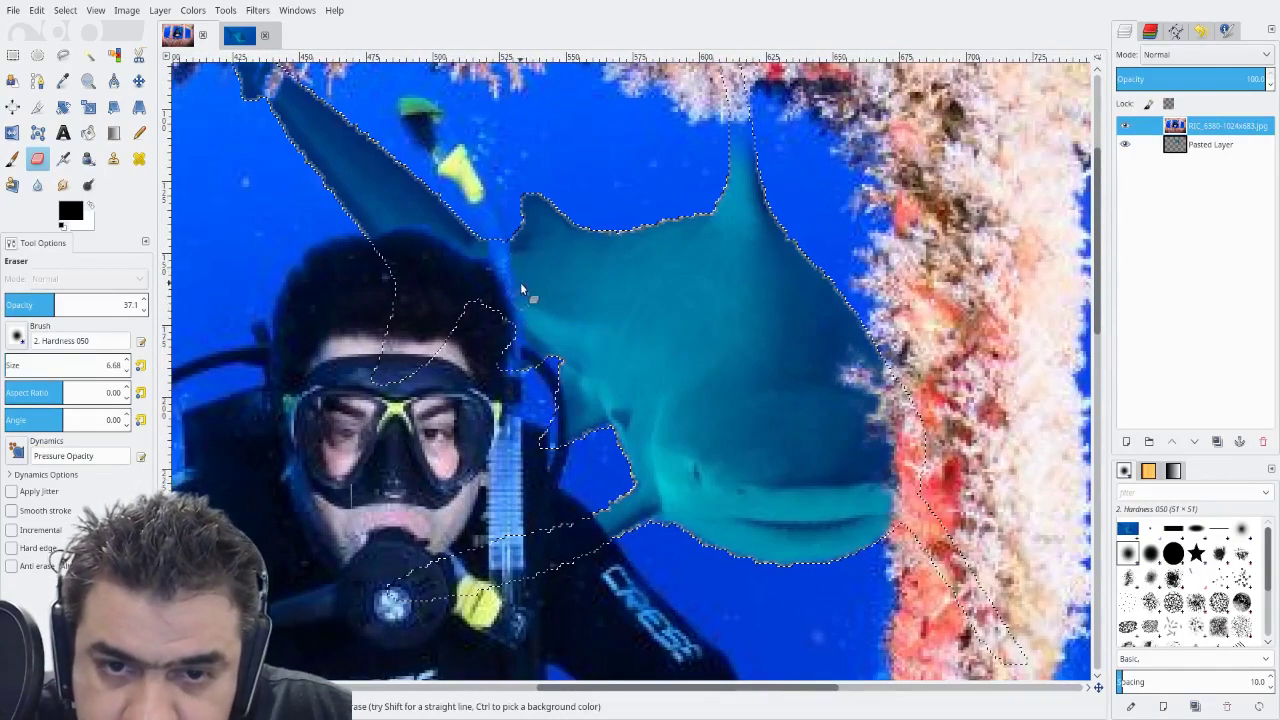
mouse_move(522, 304)
mouse_down()
mouse_move(526, 334)
mouse_move(550, 345)
mouse_up()
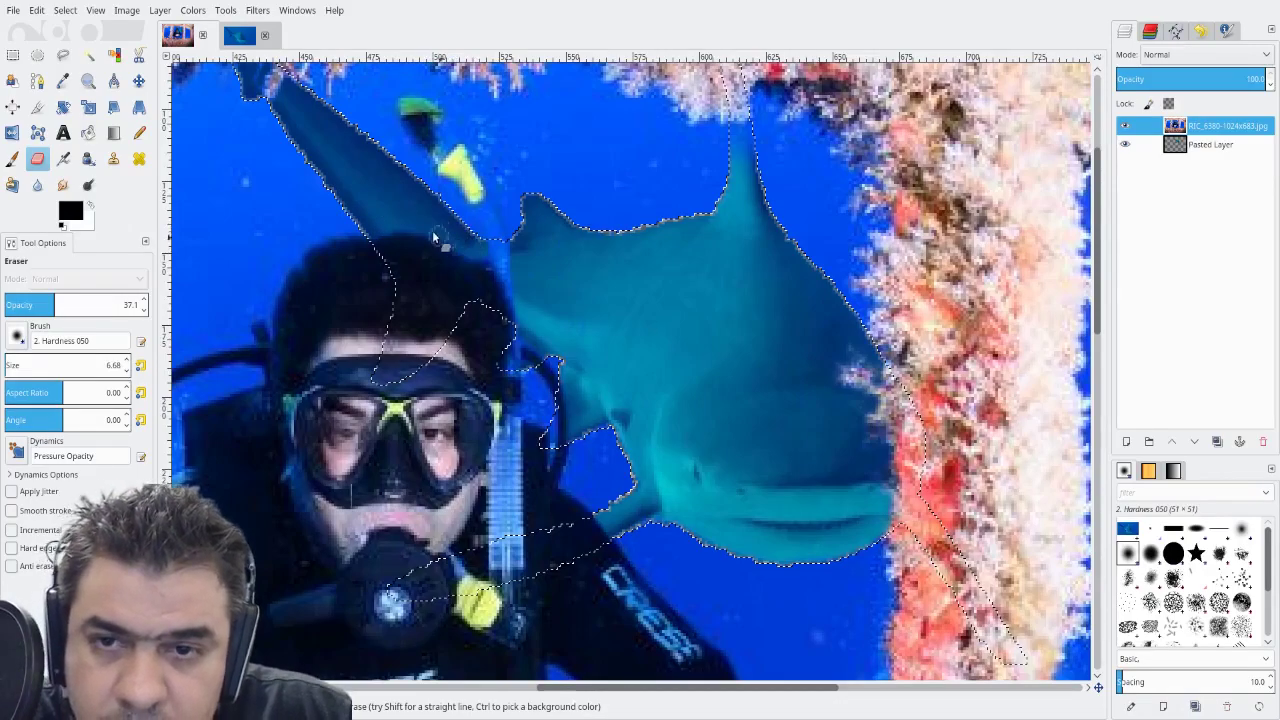
drag(360, 217, 508, 250)
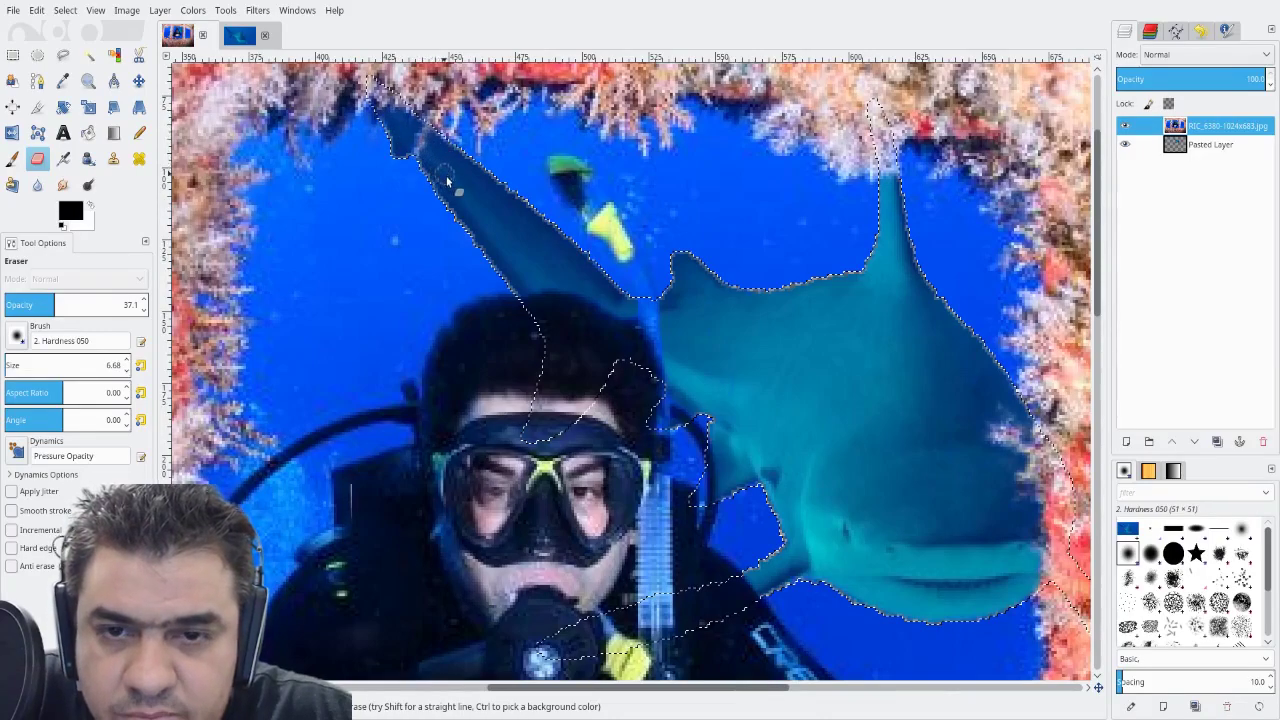
drag(750, 393, 602, 322)
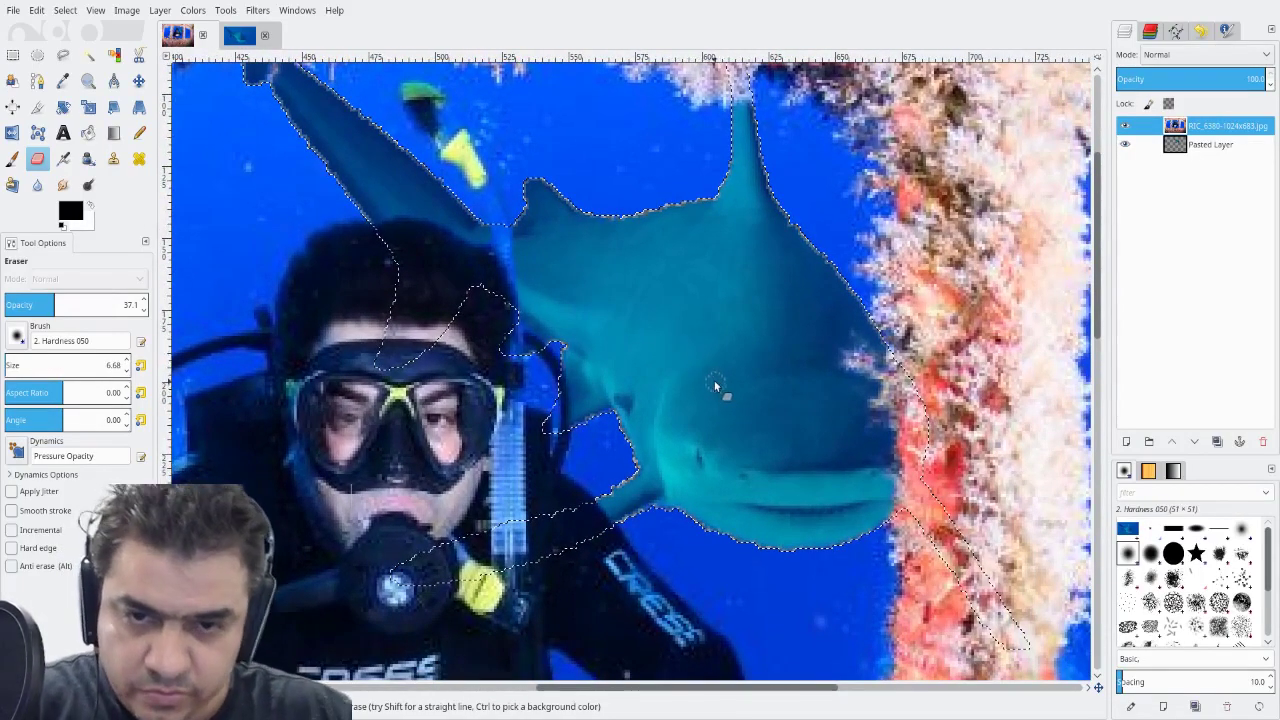
drag(723, 361, 685, 297)
drag(688, 238, 744, 322)
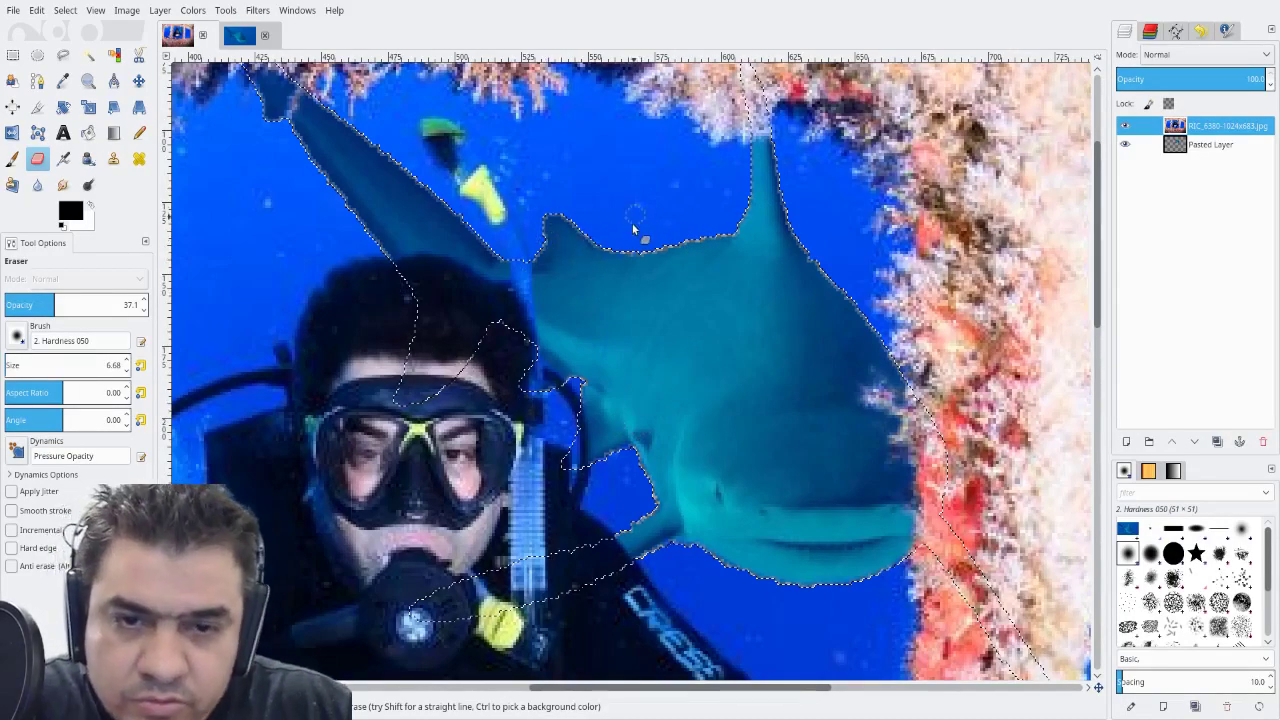
Examine the erased edge along the shark's back at pixel level and within the surrounding picture
click(88, 81)
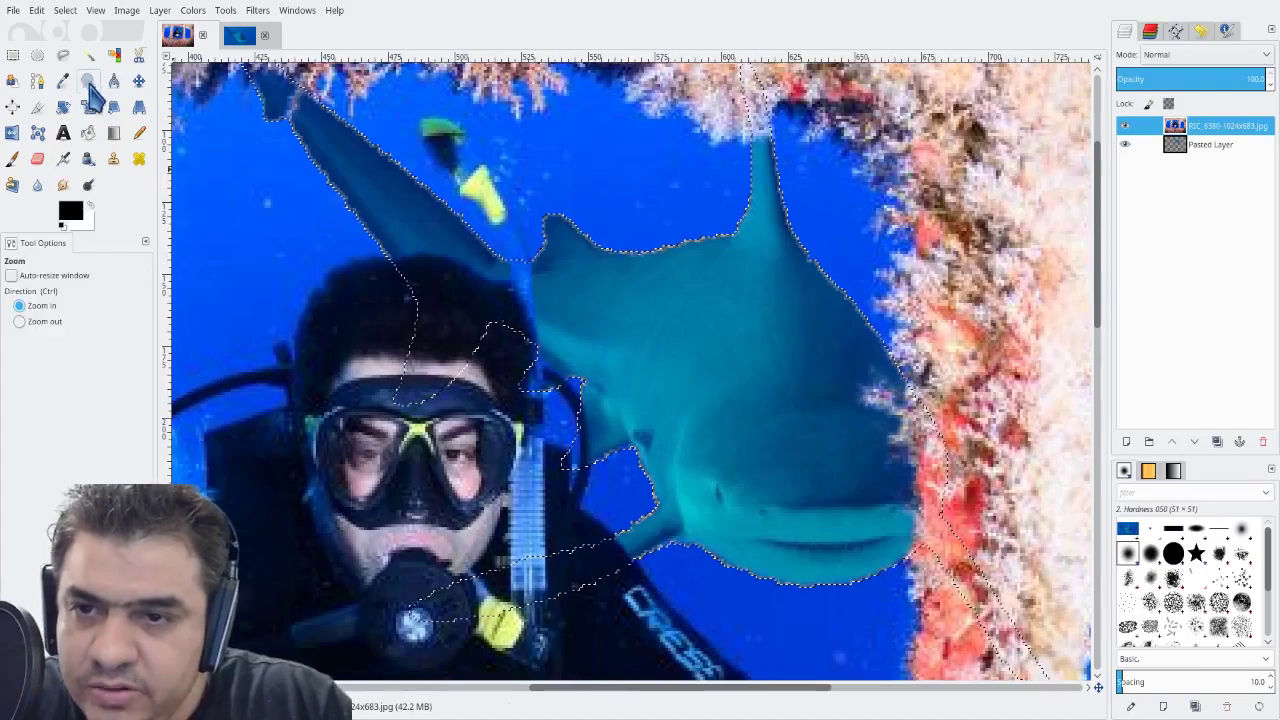
drag(615, 238, 702, 272)
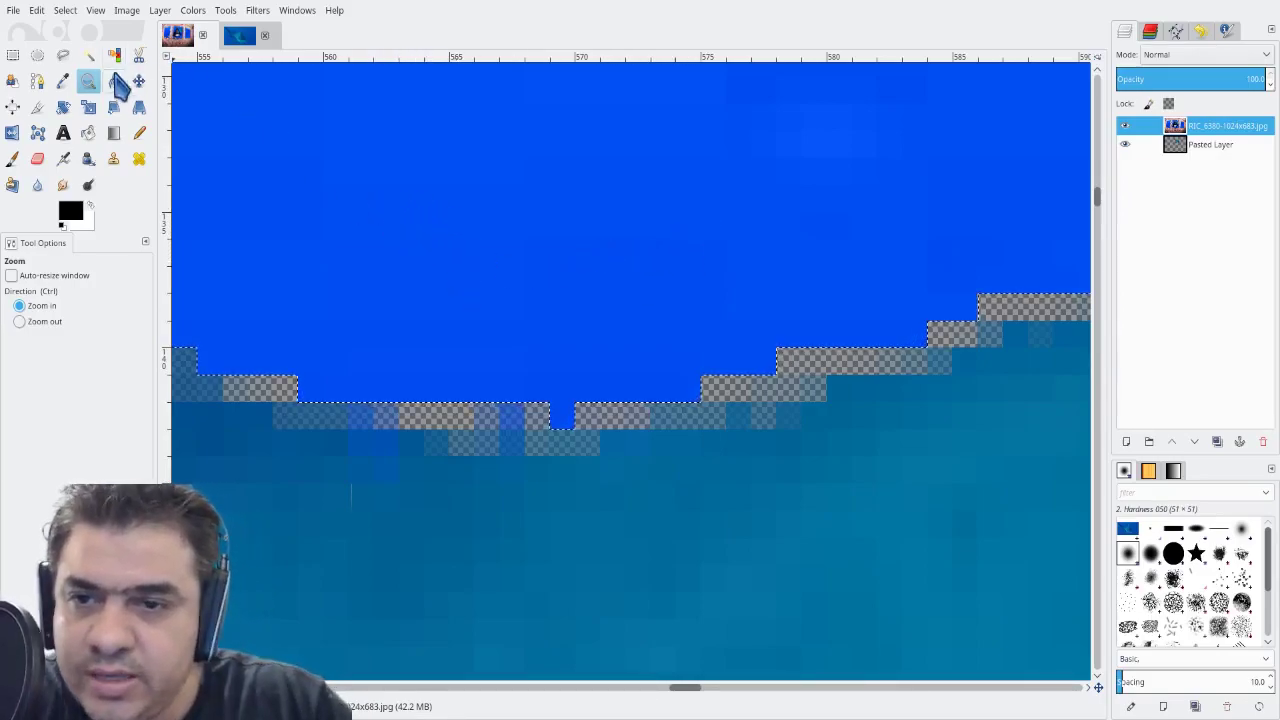
ctrl+click(526, 314)
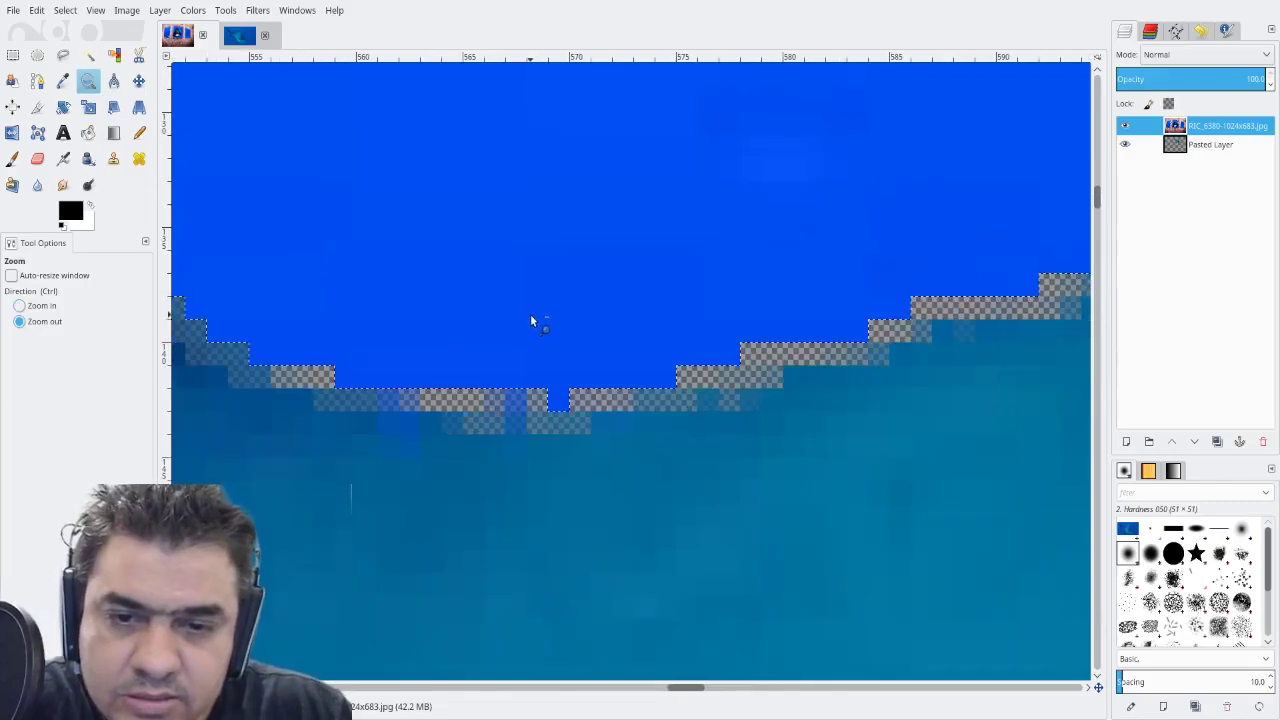
ctrl+click(536, 310)
ctrl+click(543, 307)
ctrl+click(549, 305)
ctrl+click(555, 306)
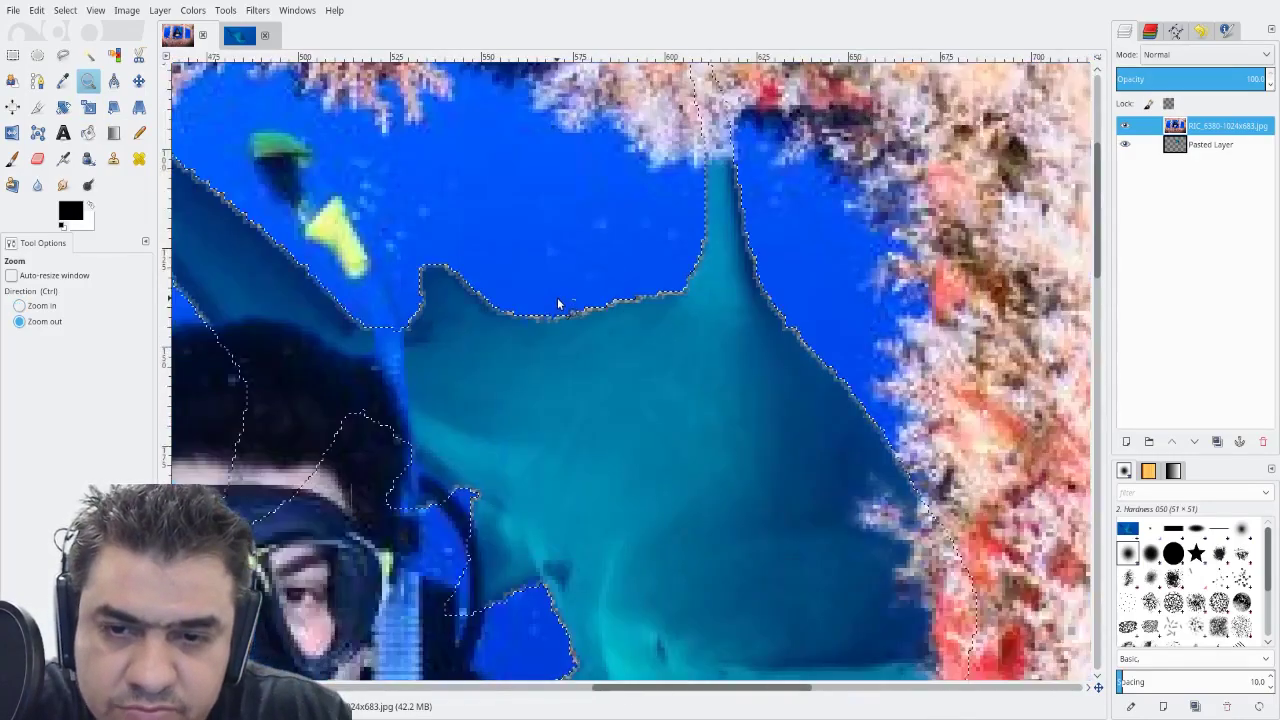
ctrl+click(561, 302)
ctrl+click(565, 303)
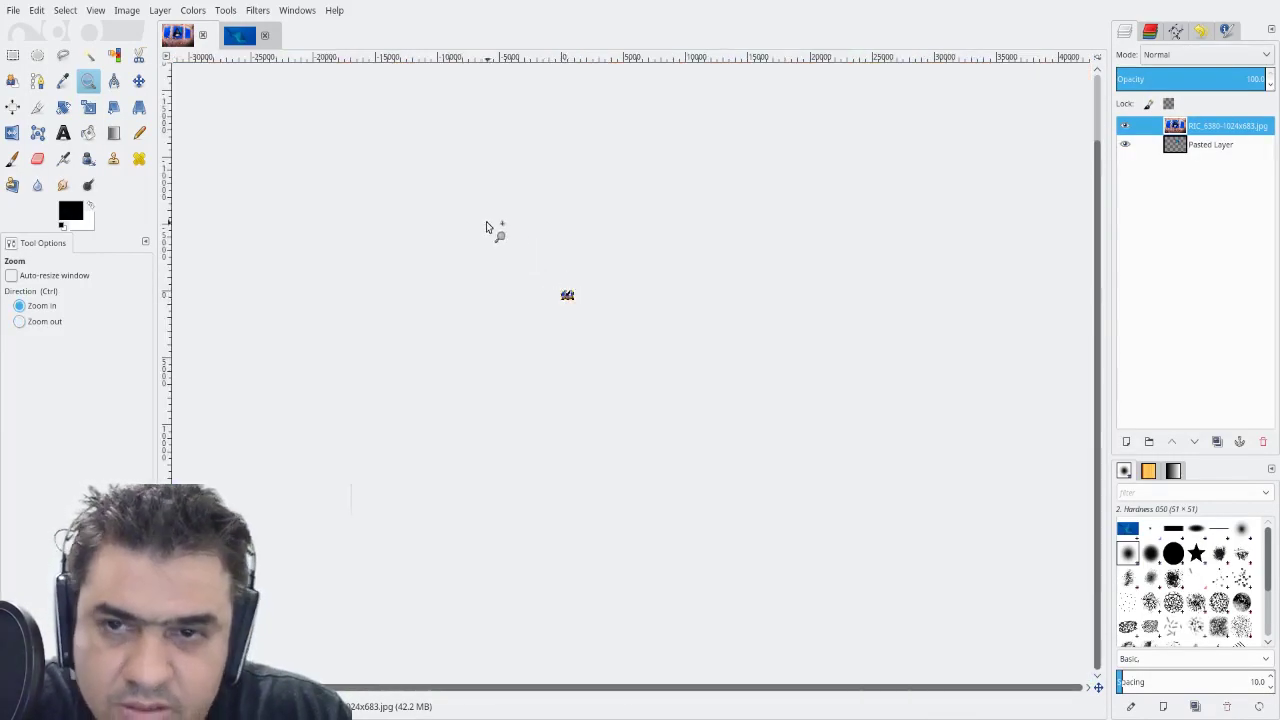
drag(560, 284, 713, 410)
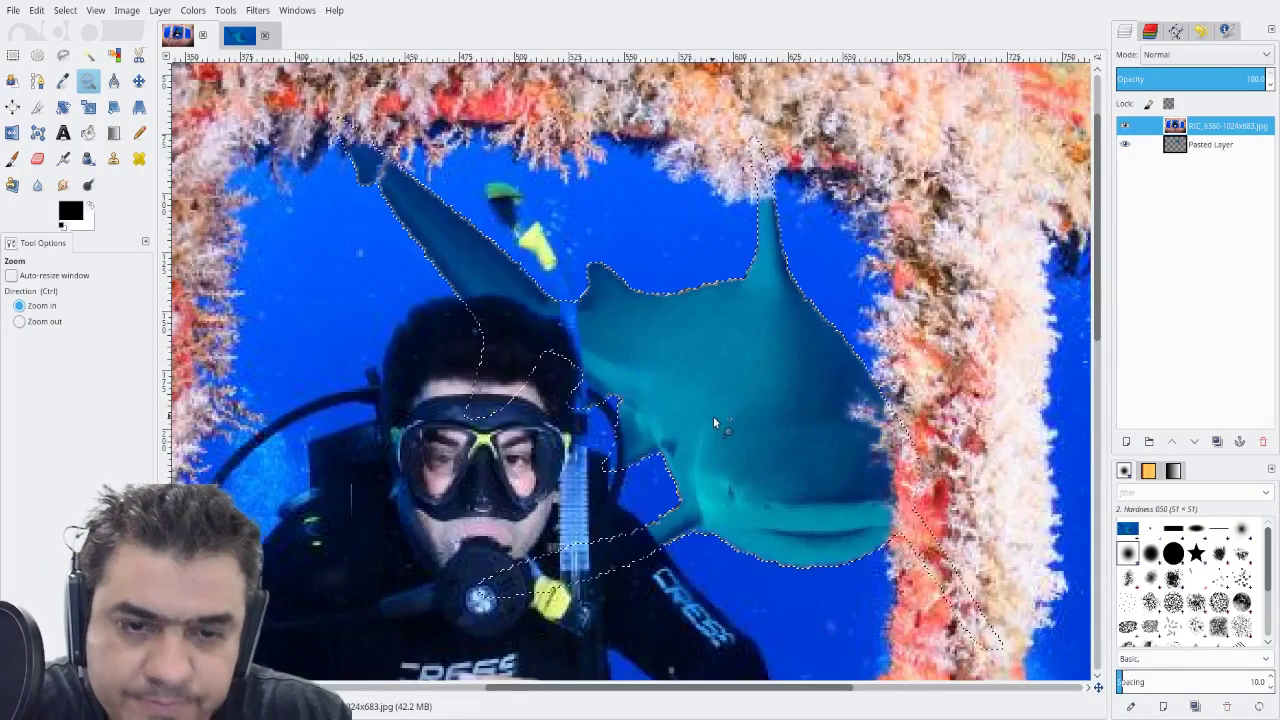
Hide the photo layer, make the pasted shark layer active and turn the selection into a thin border along the shark's outline
click(1125, 126)
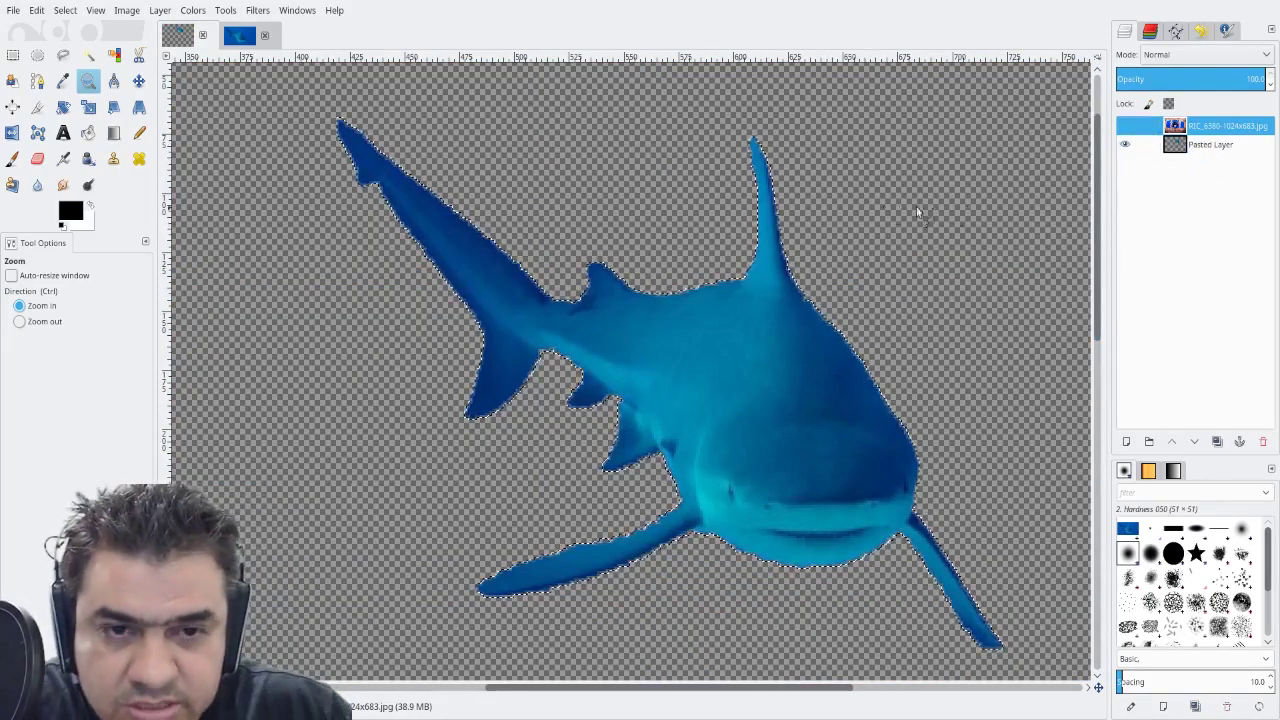
click(1195, 145)
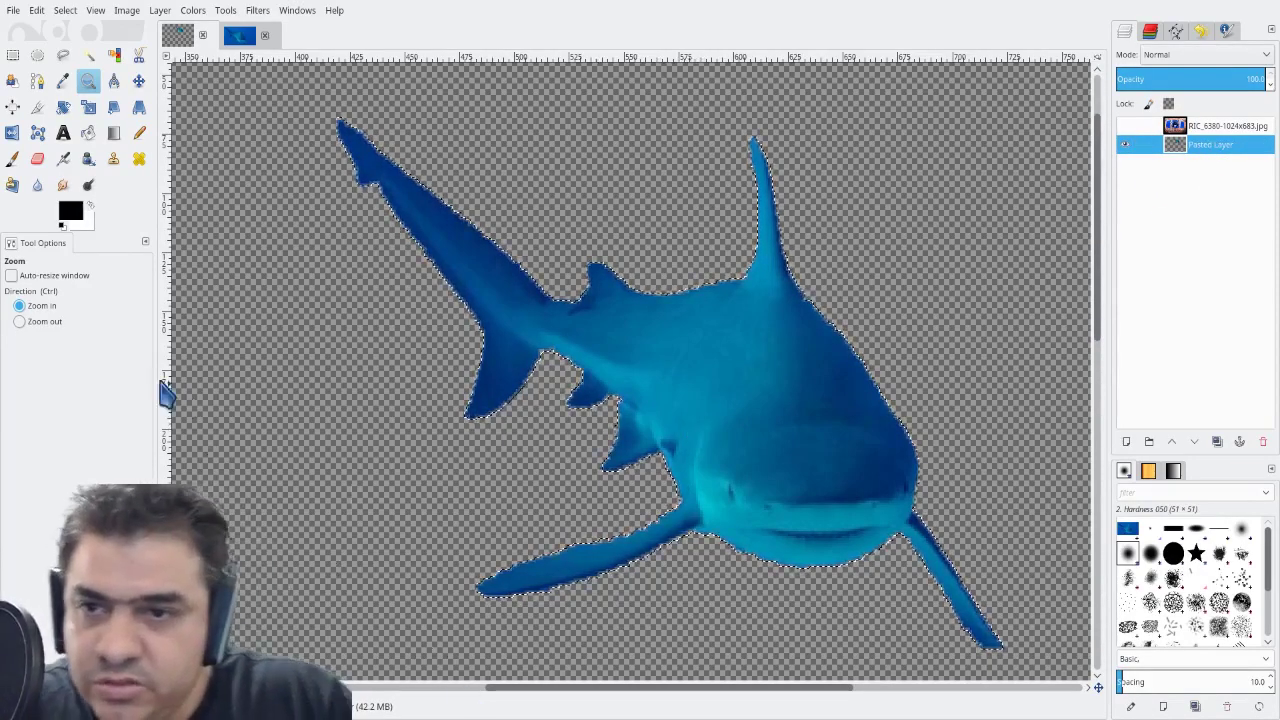
click(65, 10)
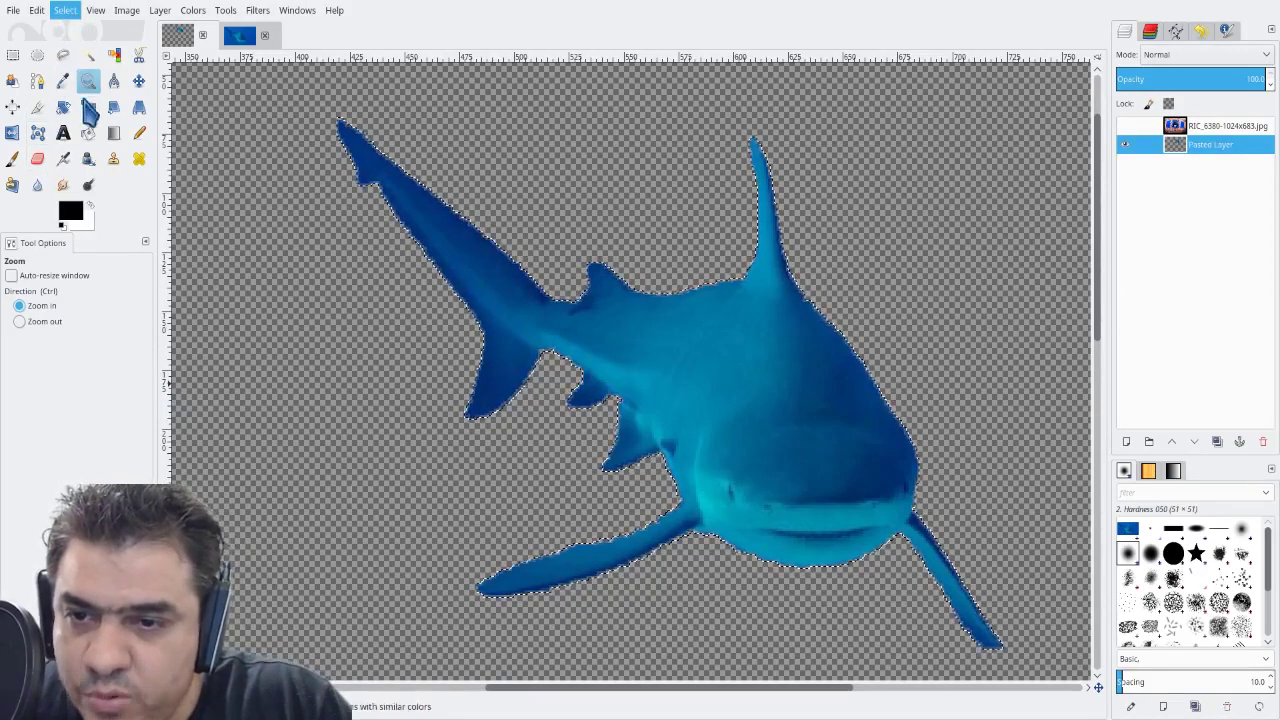
click(196, 249)
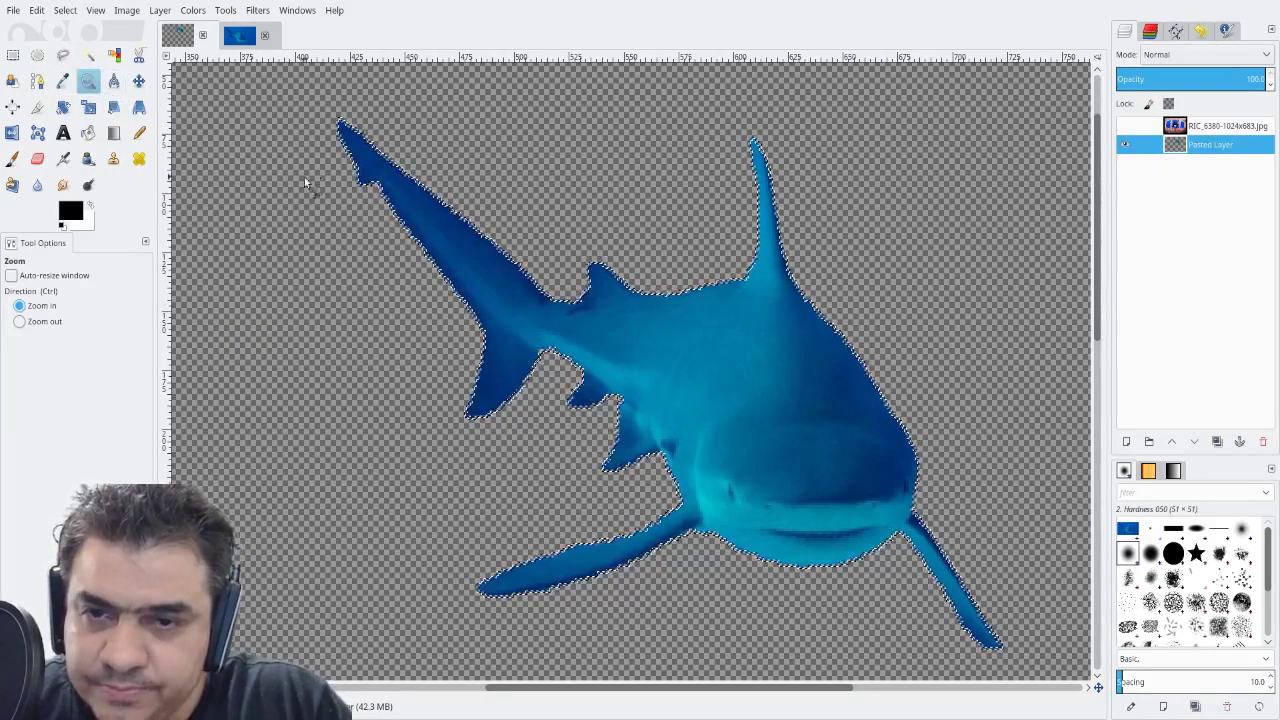
Sample a dark blue from the shark's tail and paint along the tail's edges with the Paintbrush at 60.4 opacity
drag(500, 224, 513, 265)
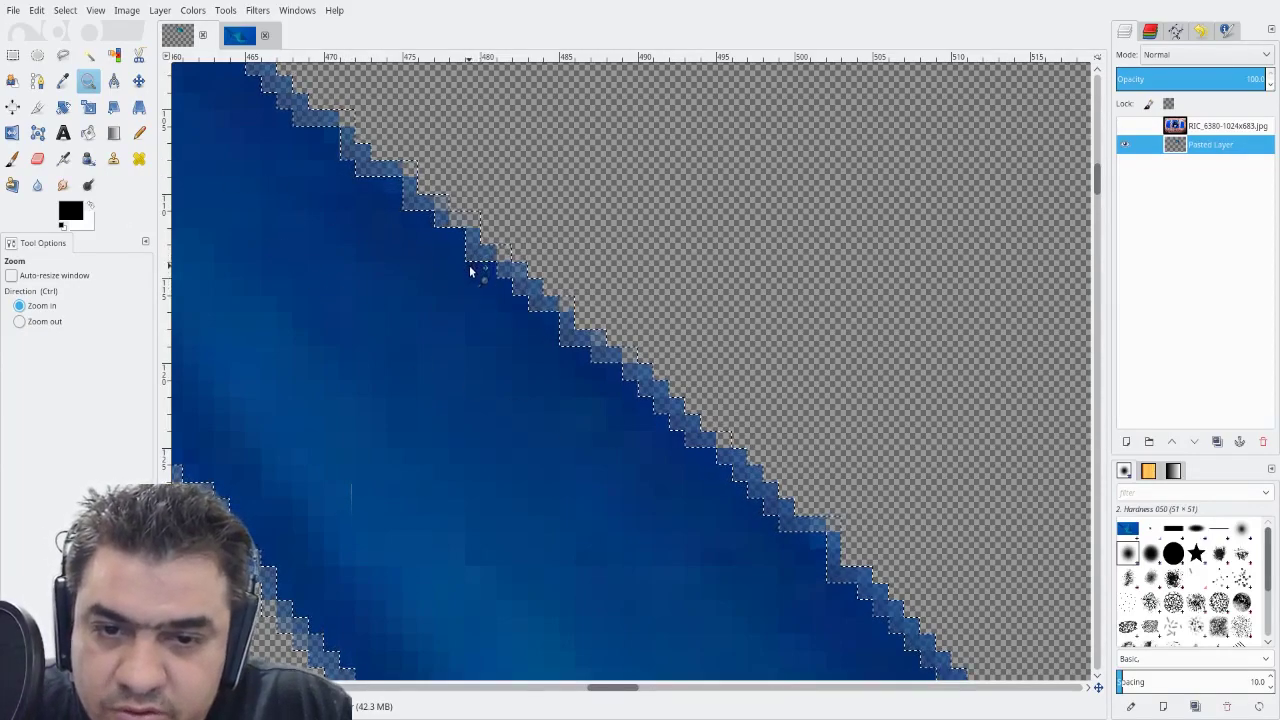
drag(471, 299, 514, 119)
drag(480, 265, 511, 186)
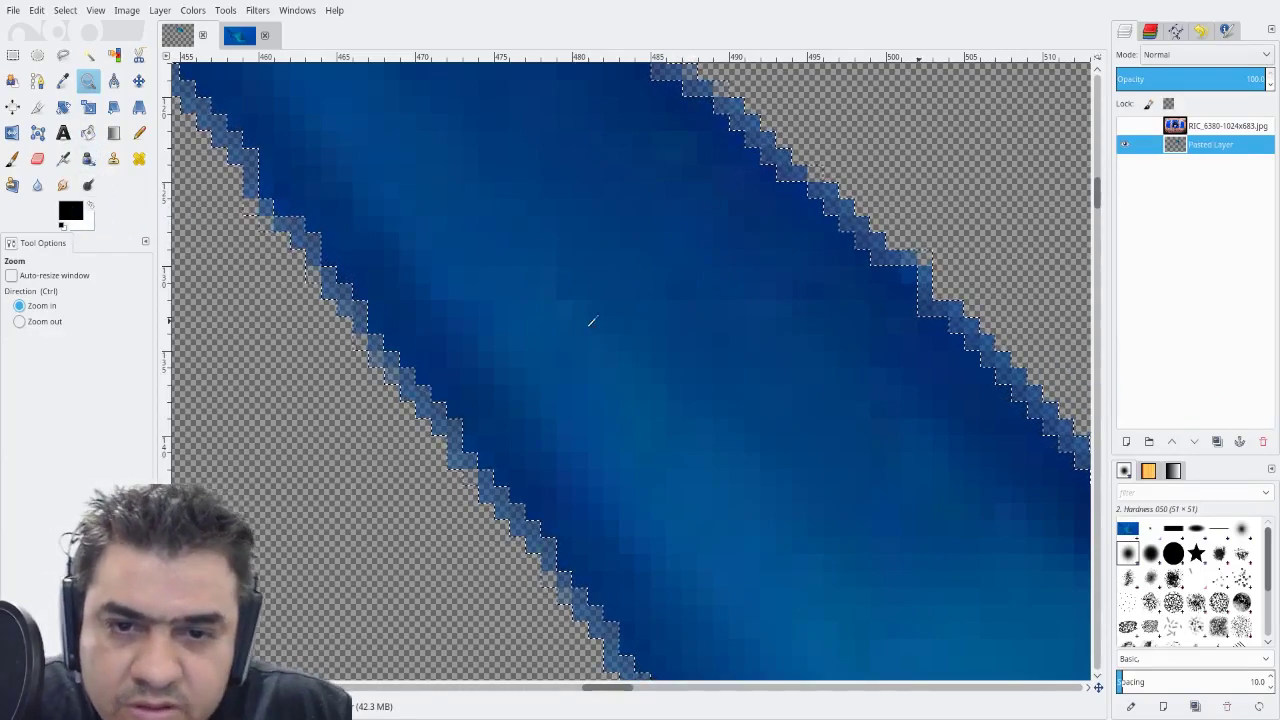
click(443, 292)
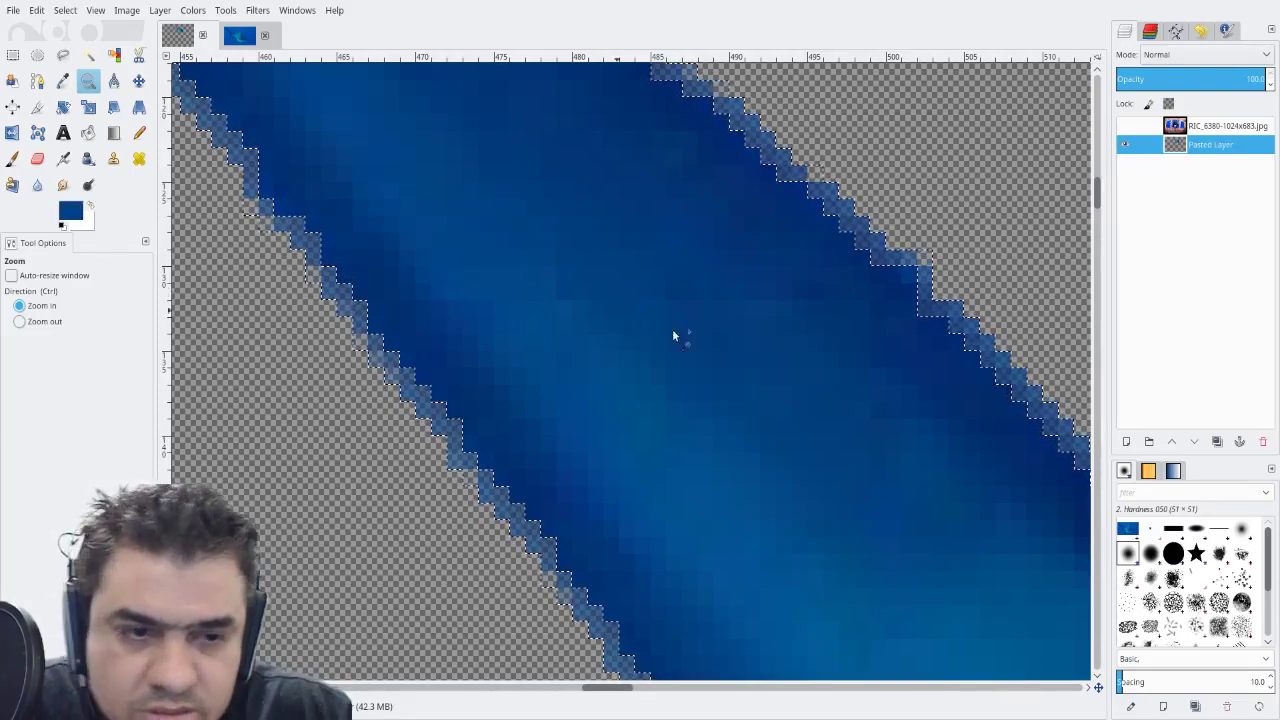
click(12, 158)
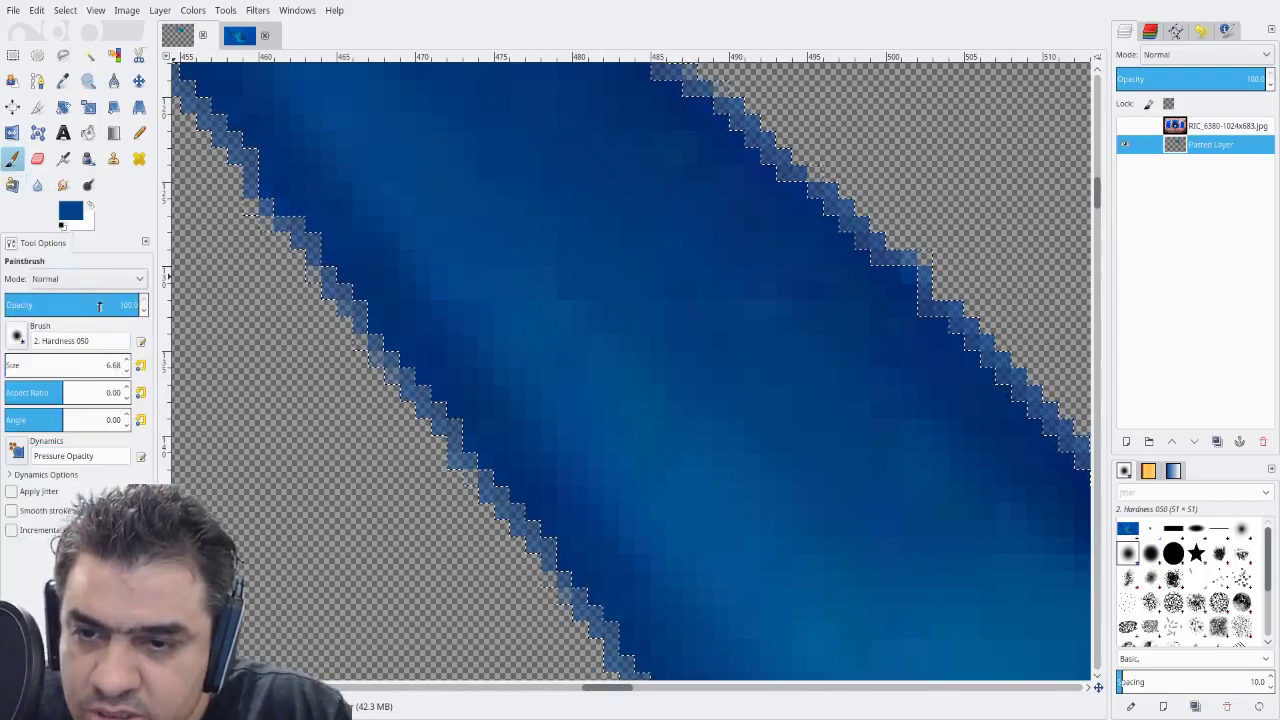
click(82, 298)
click(128, 304)
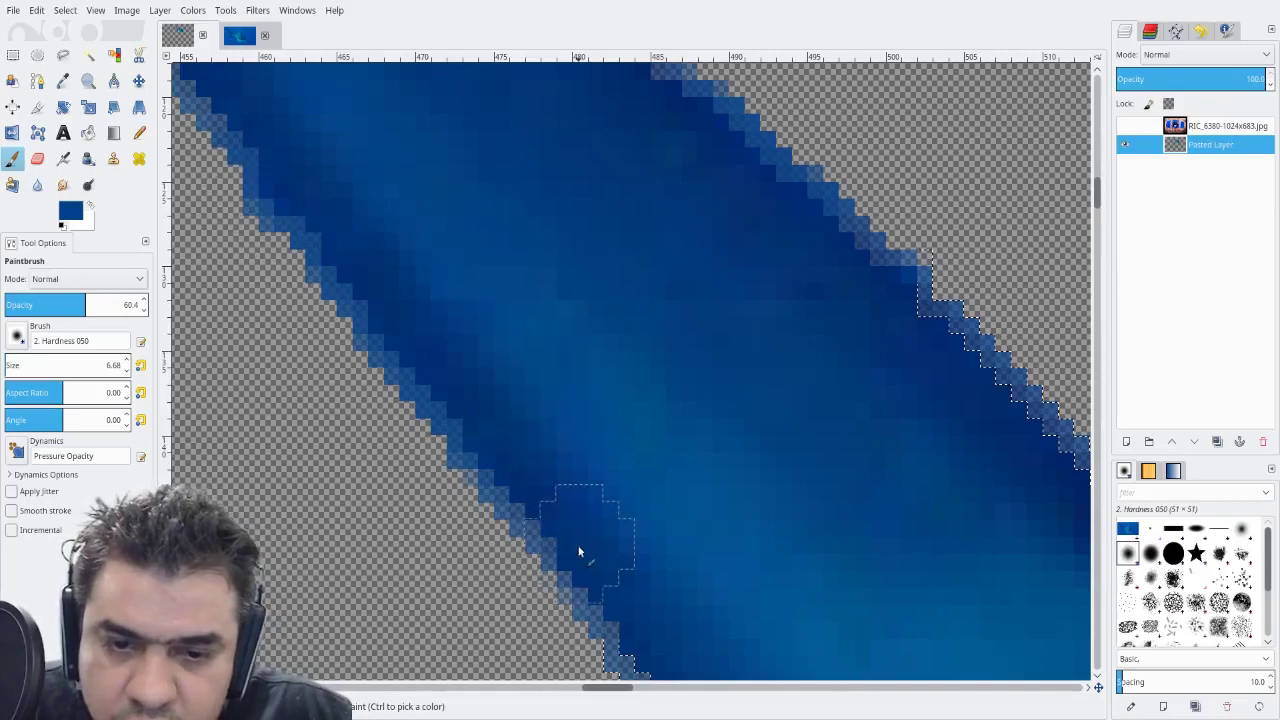
drag(751, 153, 718, 165)
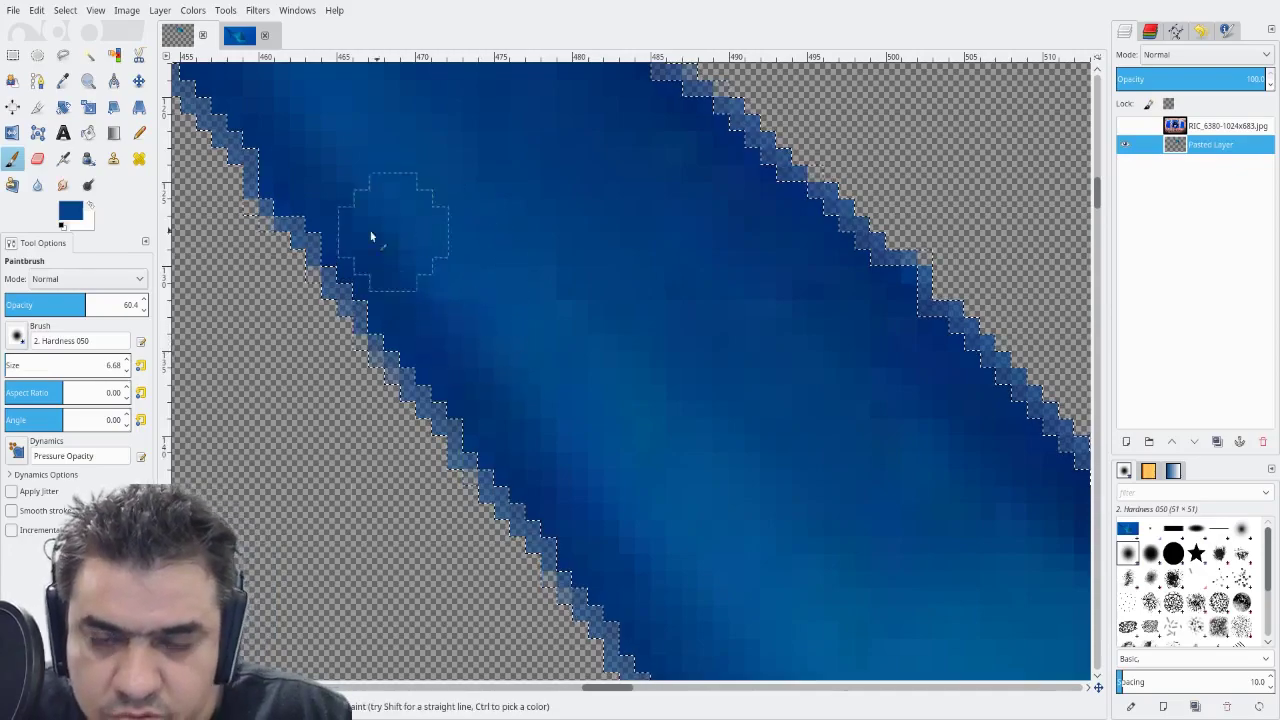
Enlarge the Paintbrush to size 74.79 and paint dark blue along the shark's whole bordered outline, including tail, fins, head and belly
click(88, 80)
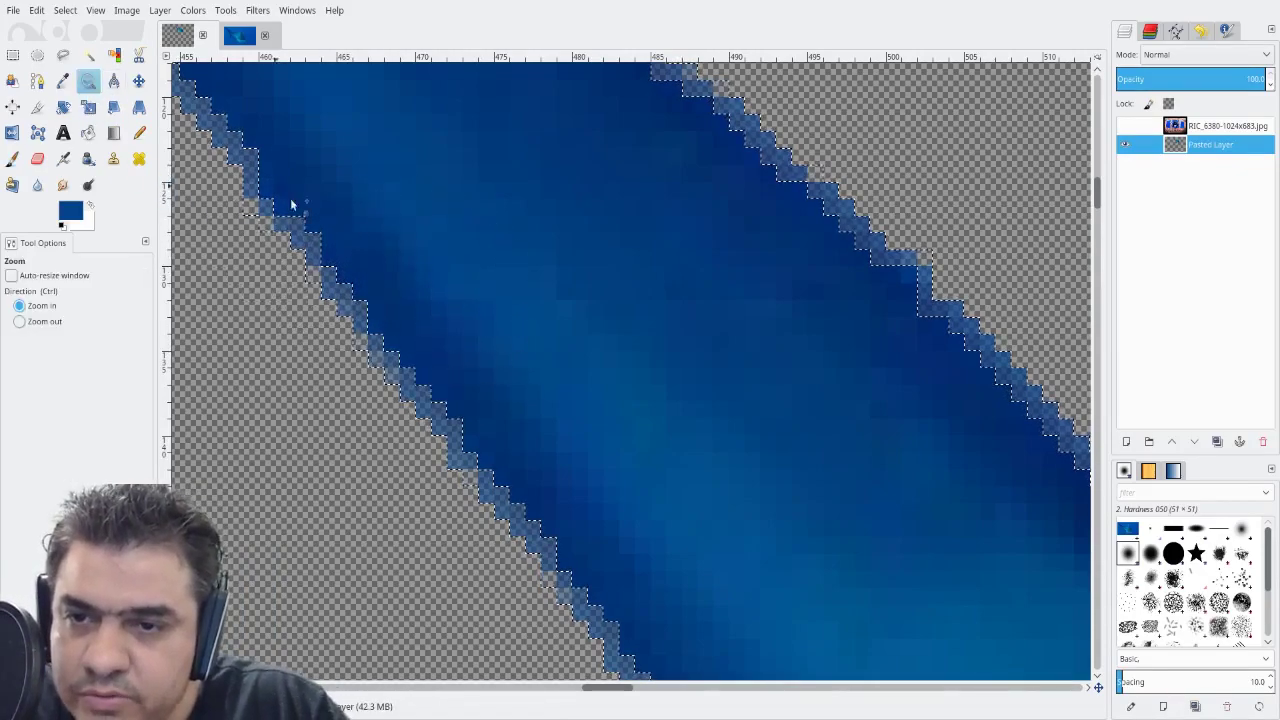
ctrl+click(546, 257)
ctrl+click(557, 260)
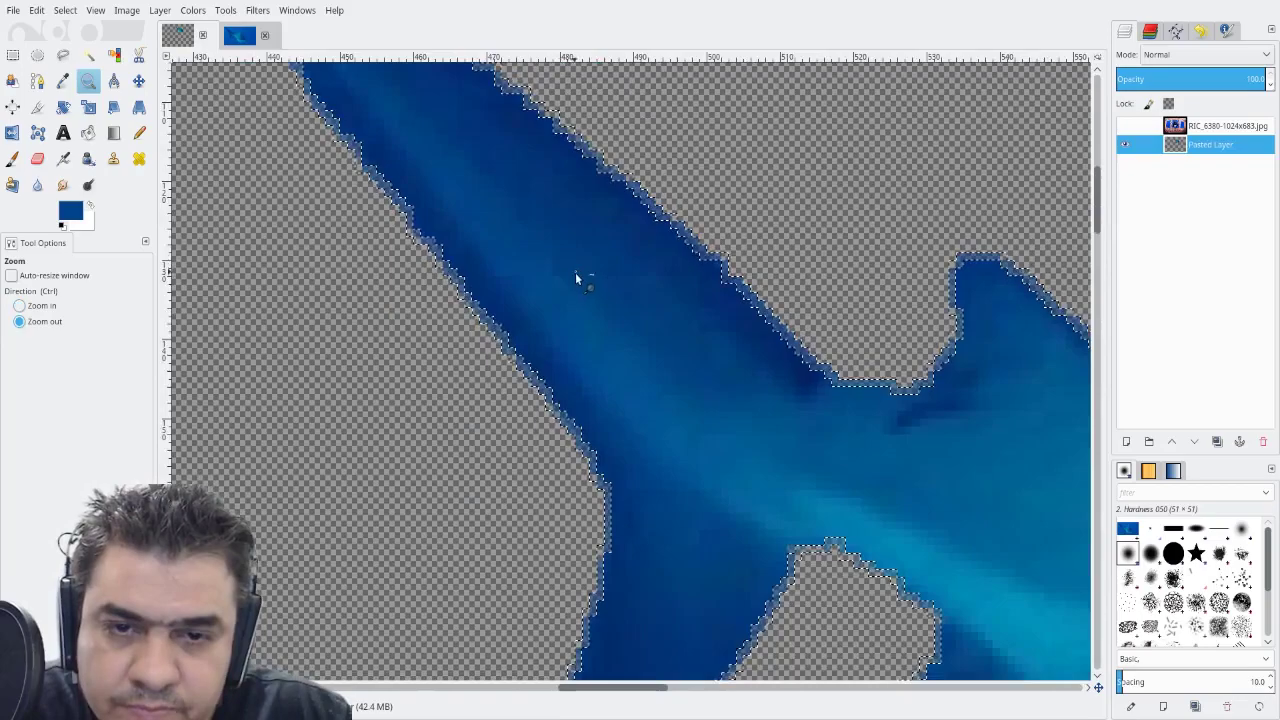
ctrl+click(577, 277)
ctrl+click(716, 343)
ctrl+click(745, 355)
ctrl+click(770, 355)
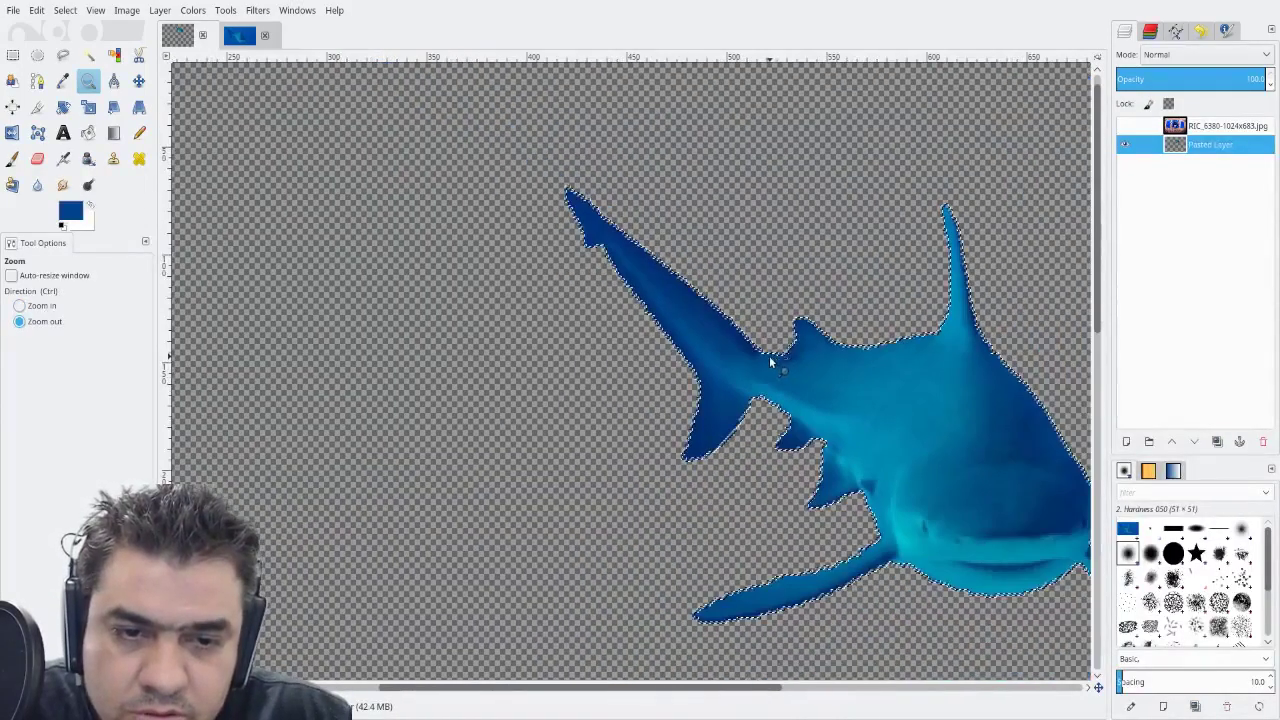
drag(655, 304, 388, 246)
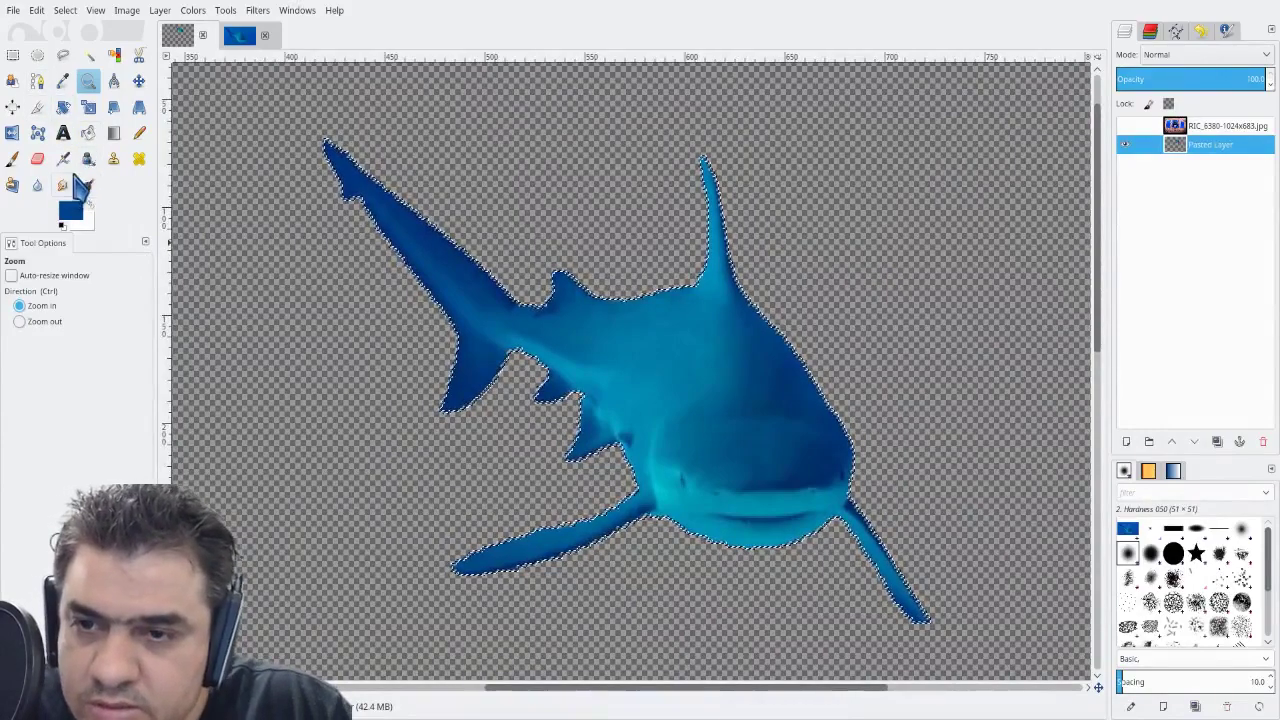
click(12, 158)
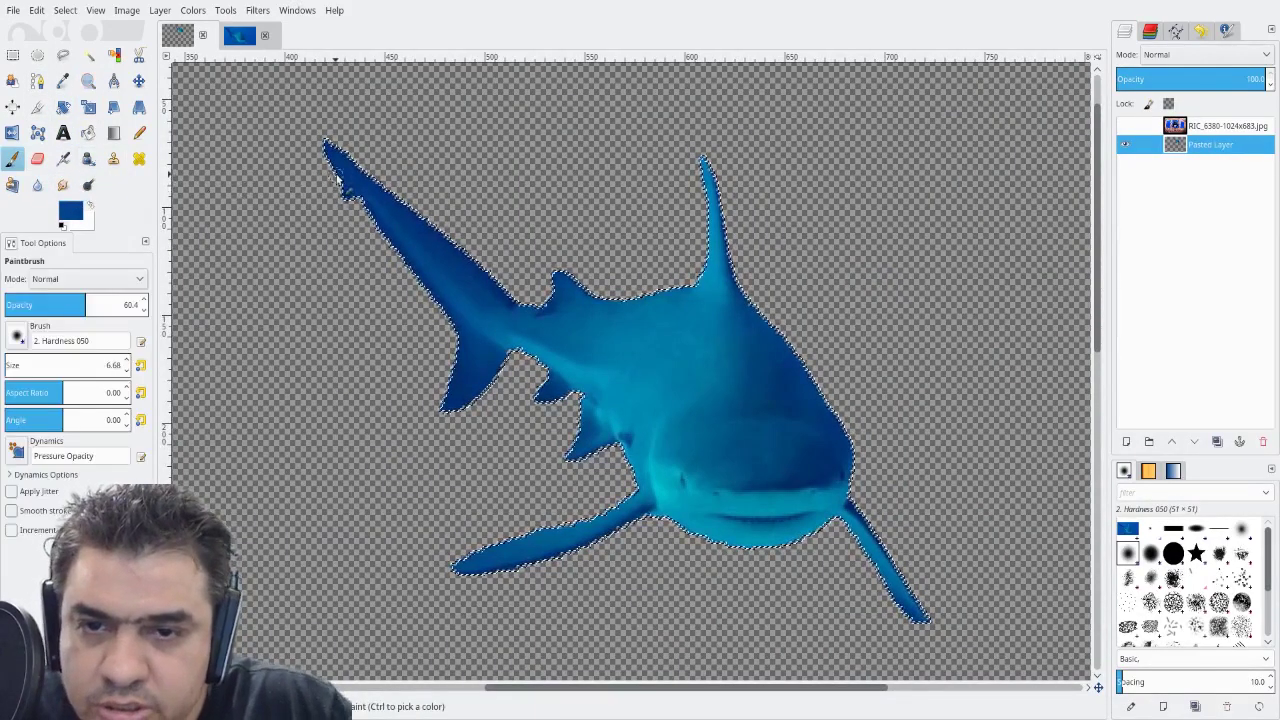
click(15, 367)
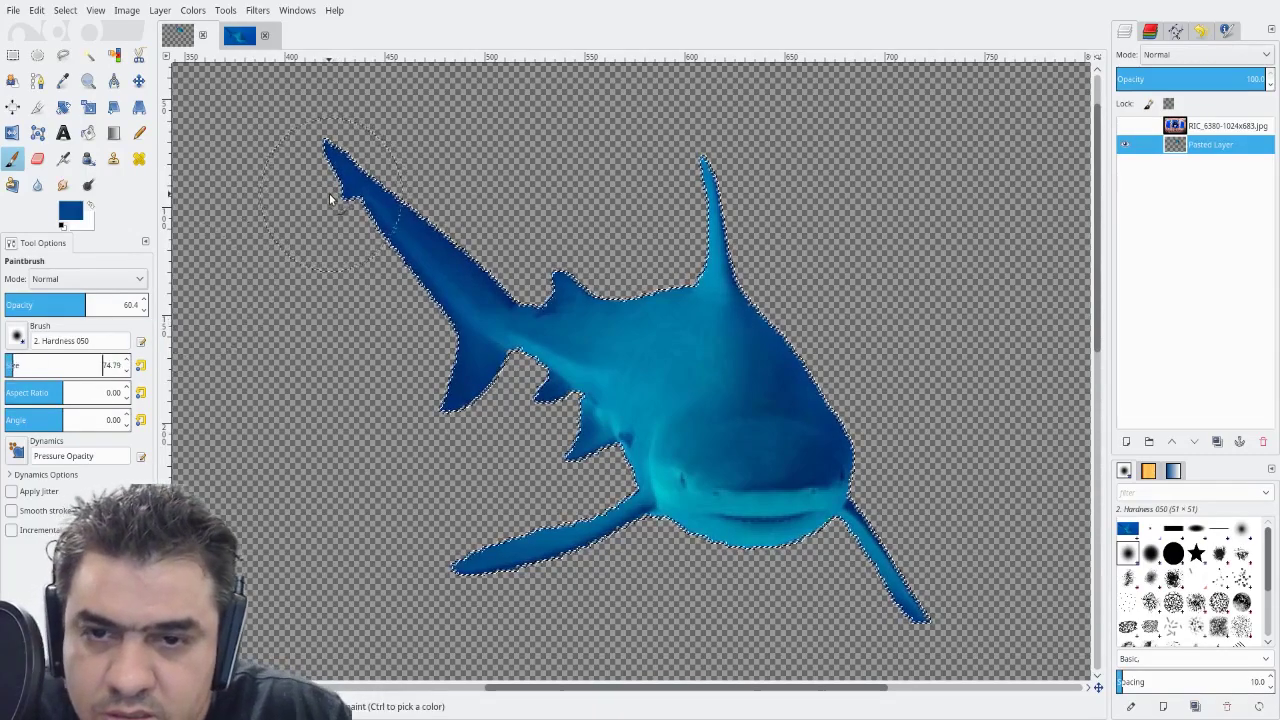
mouse_move(345, 165)
mouse_down()
mouse_move(398, 251)
mouse_move(401, 236)
mouse_move(446, 228)
mouse_move(489, 243)
mouse_move(463, 386)
mouse_move(524, 350)
mouse_move(510, 320)
mouse_move(540, 320)
mouse_move(579, 283)
mouse_move(601, 276)
mouse_move(665, 305)
mouse_move(692, 240)
mouse_move(703, 195)
mouse_up()
mouse_move(801, 345)
mouse_down()
mouse_move(855, 477)
mouse_move(927, 577)
mouse_move(861, 550)
mouse_up()
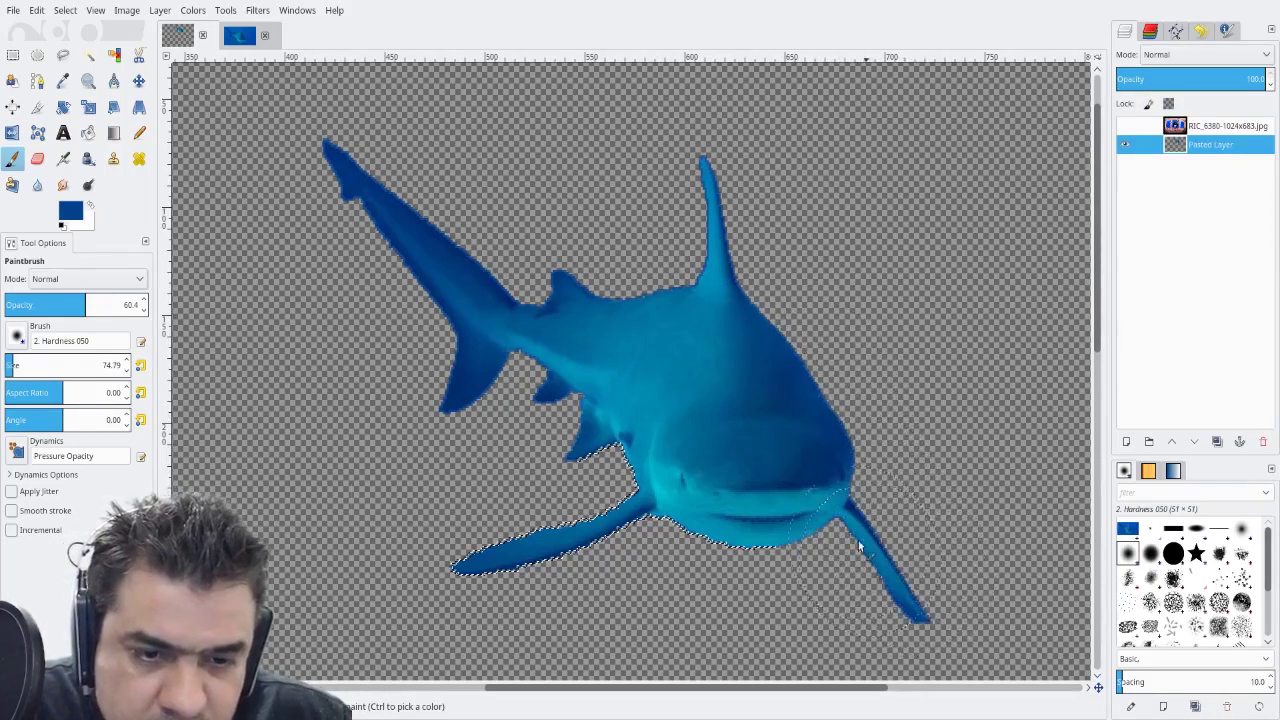
drag(724, 548, 580, 530)
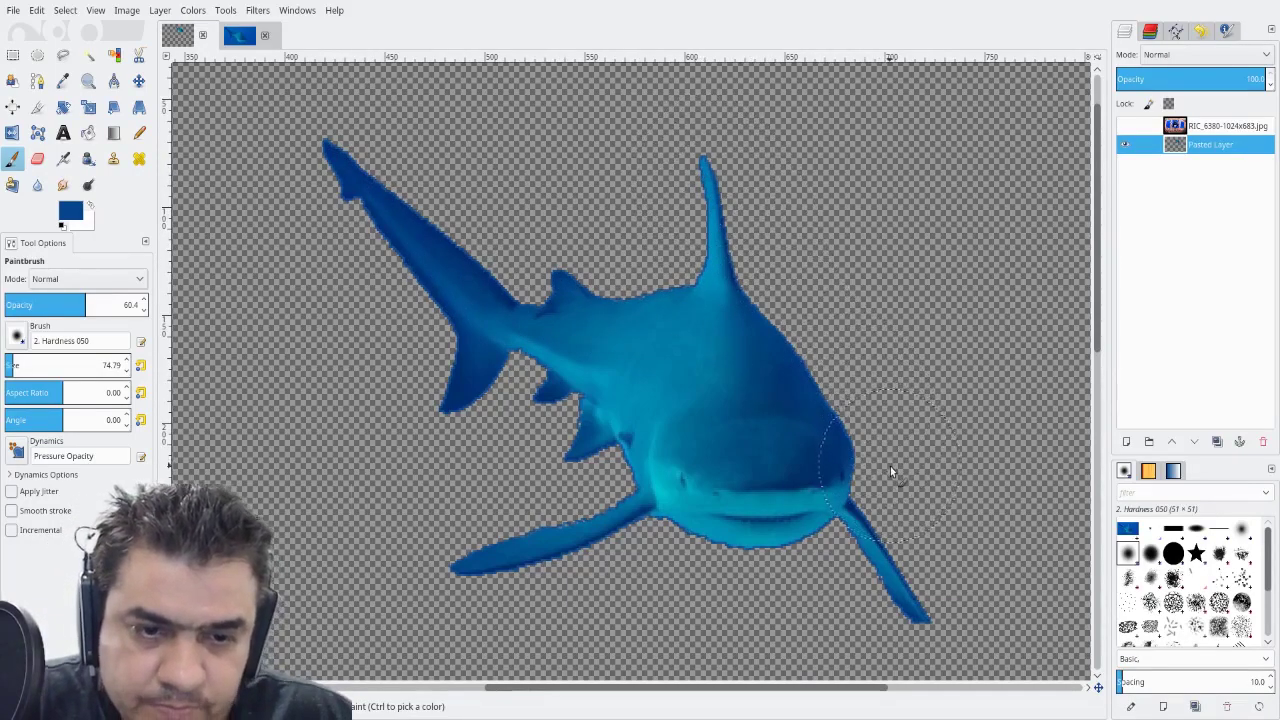
drag(635, 541, 585, 393)
Show the RIC_6380-1024x683.jpg photo layer again and check the painted shark behind the diver within the whole picture
key(z)
drag(571, 206, 583, 268)
scroll(584, 266, down, 7)
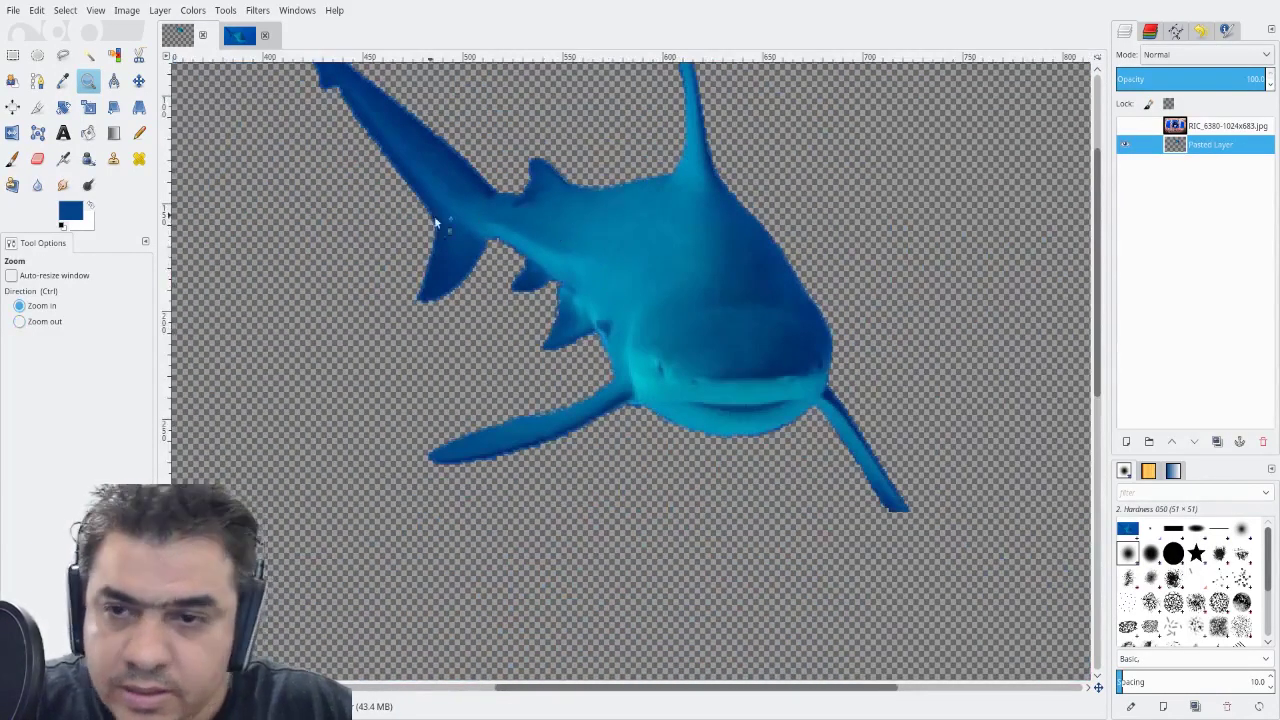
scroll(566, 257, up, 3)
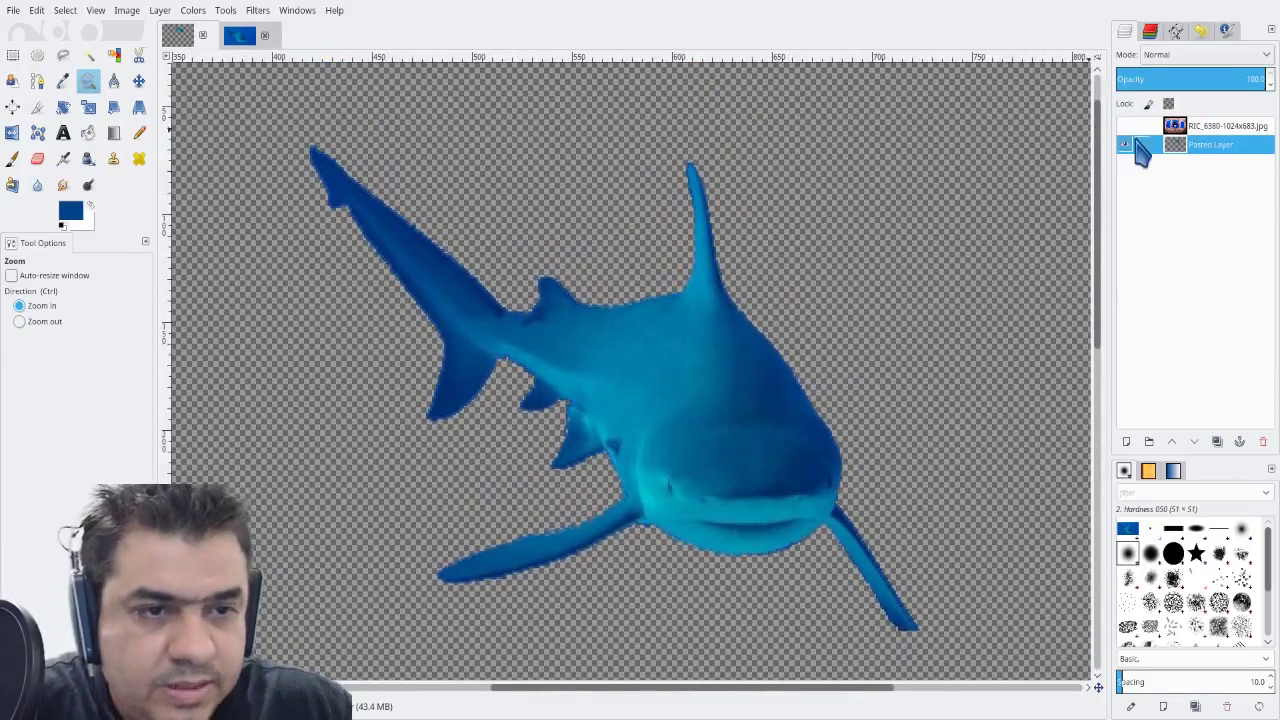
click(1125, 126)
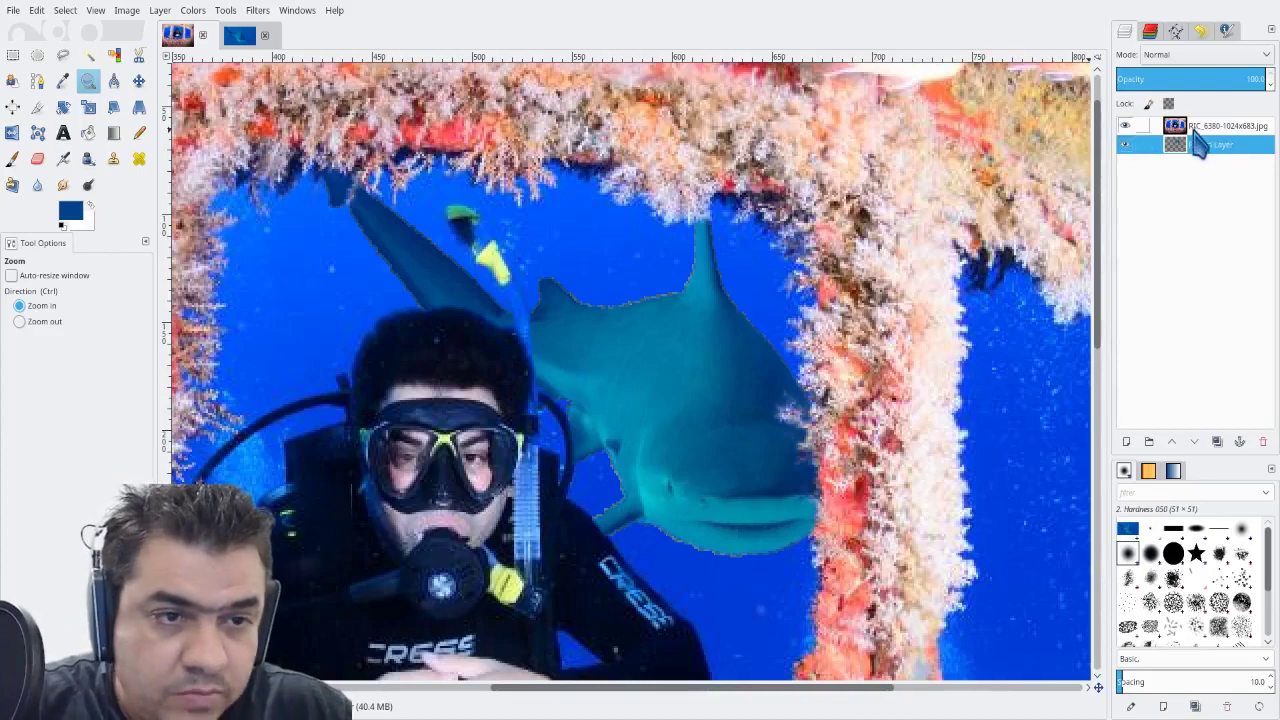
key(ctrl)
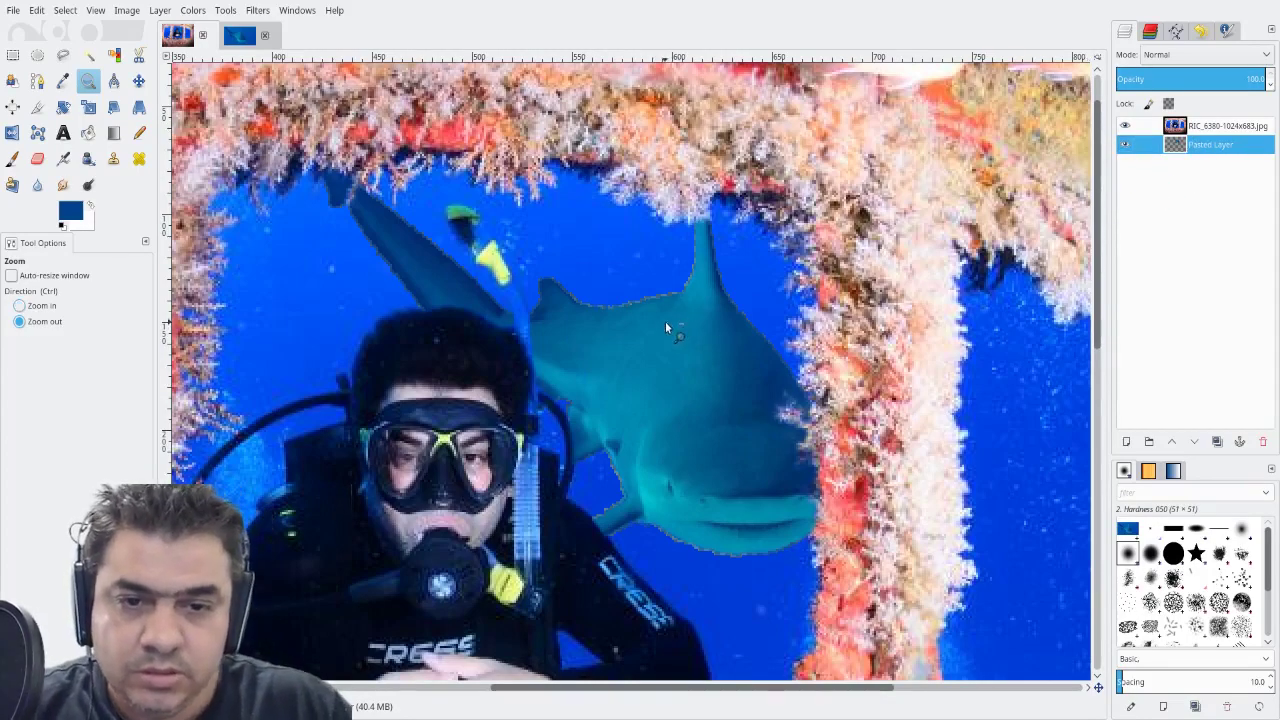
ctrl+click(666, 324)
drag(670, 325, 674, 341)
drag(386, 210, 674, 424)
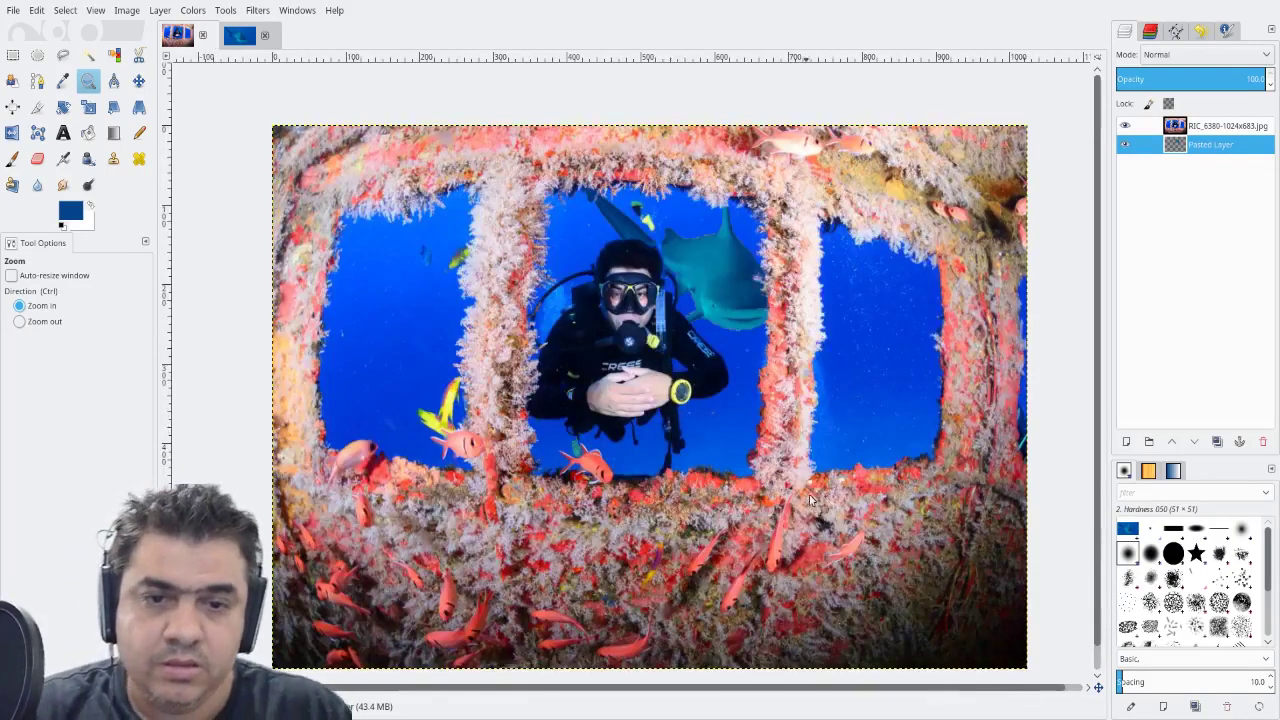
scroll(815, 480, down, 2)
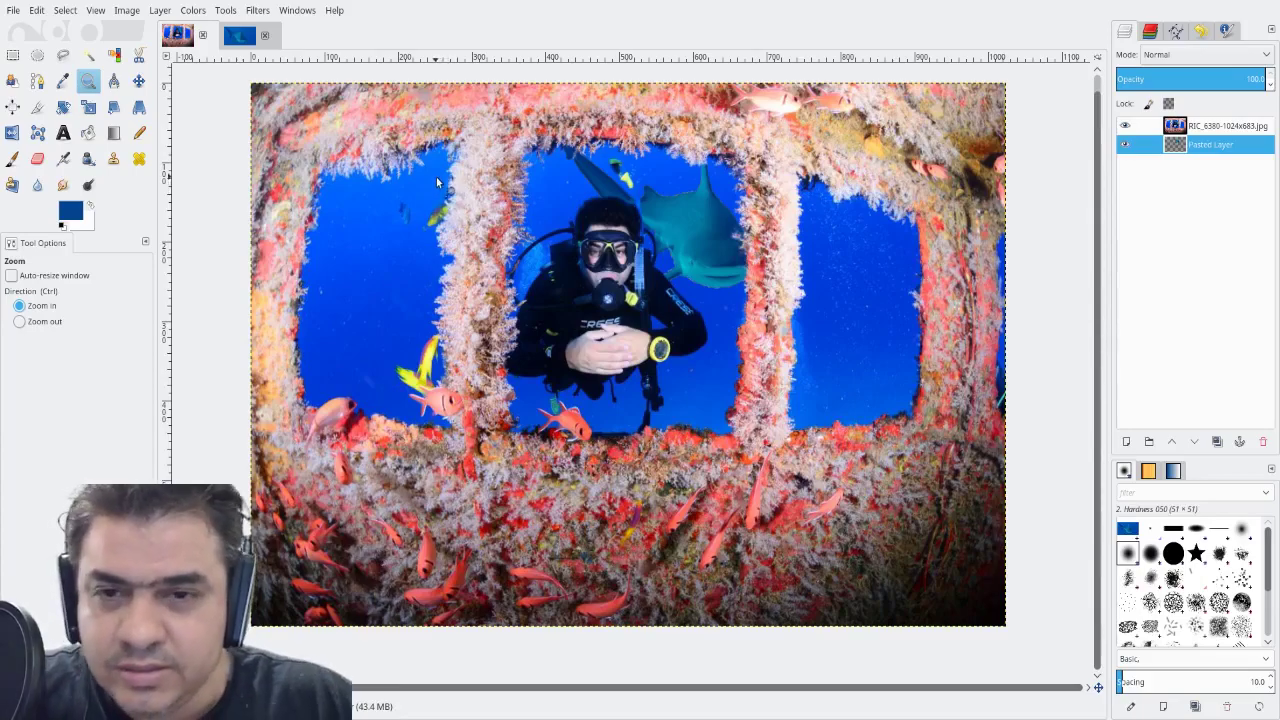
mouse_move(774, 371)
mouse_down()
mouse_move(730, 393)
mouse_move(766, 390)
mouse_up()
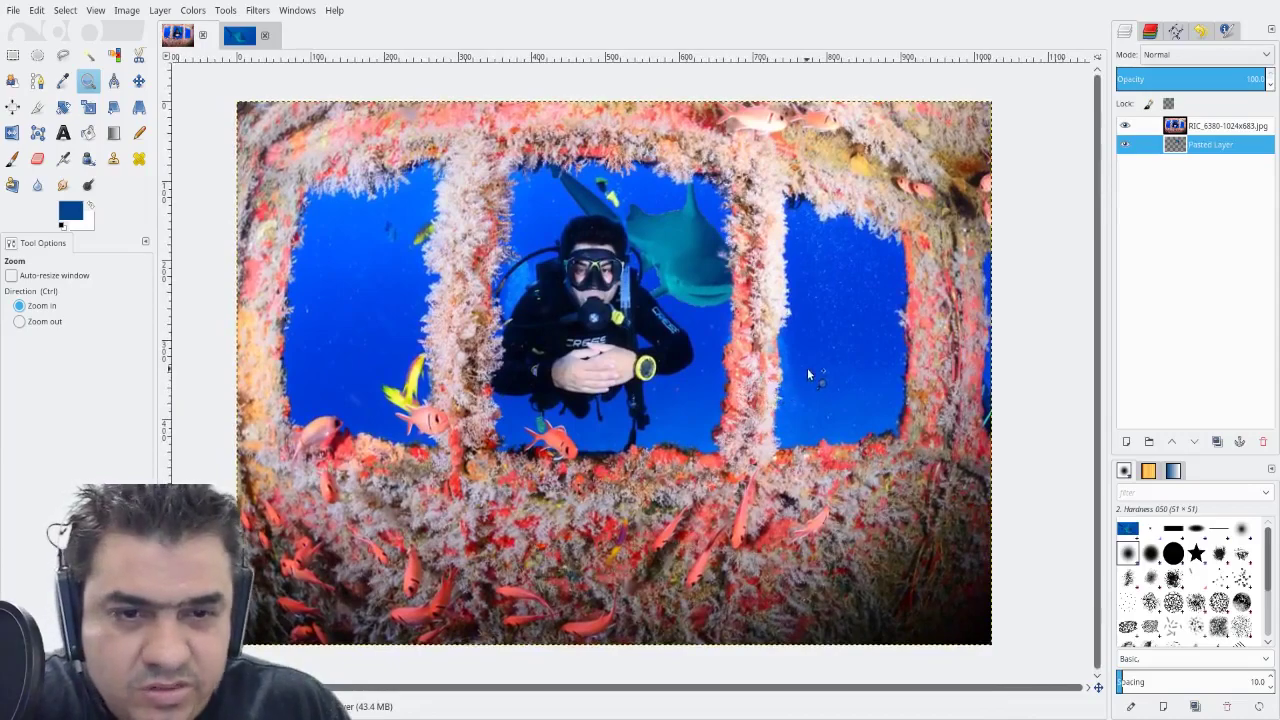